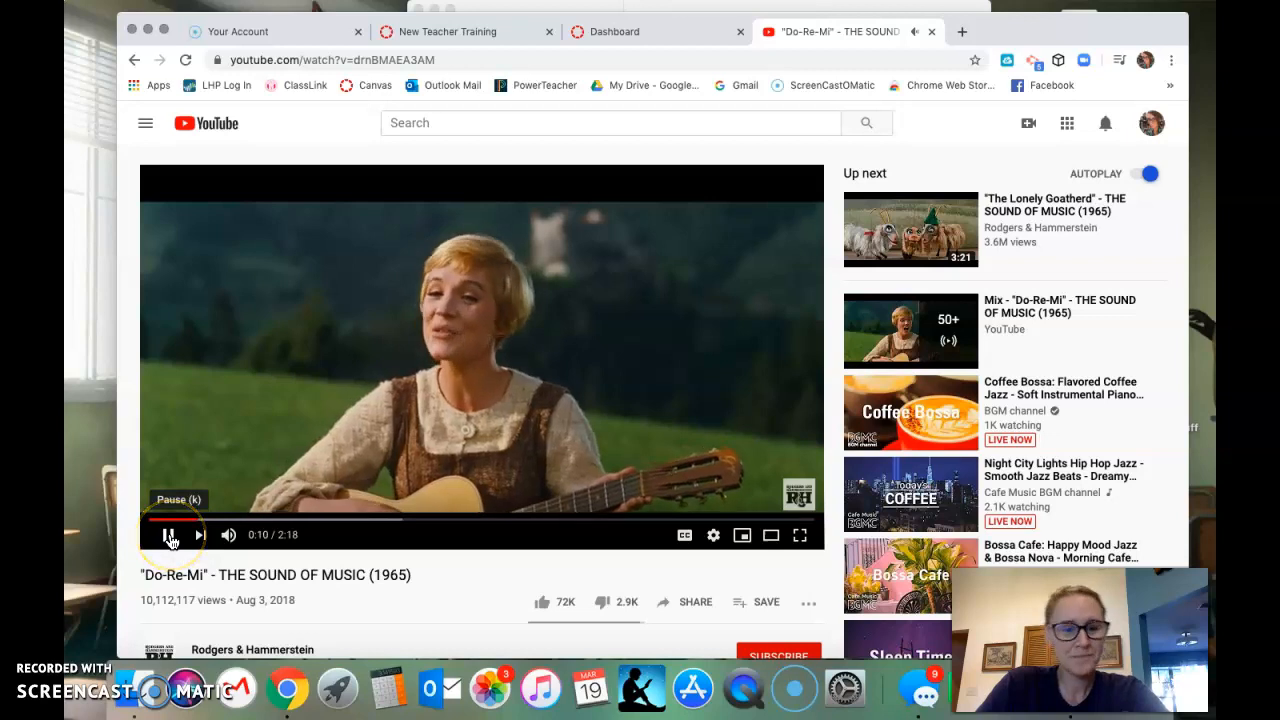
Pause the Do-Re-Mi video and switch to the Canvas dashboard.
left_click(171, 539)
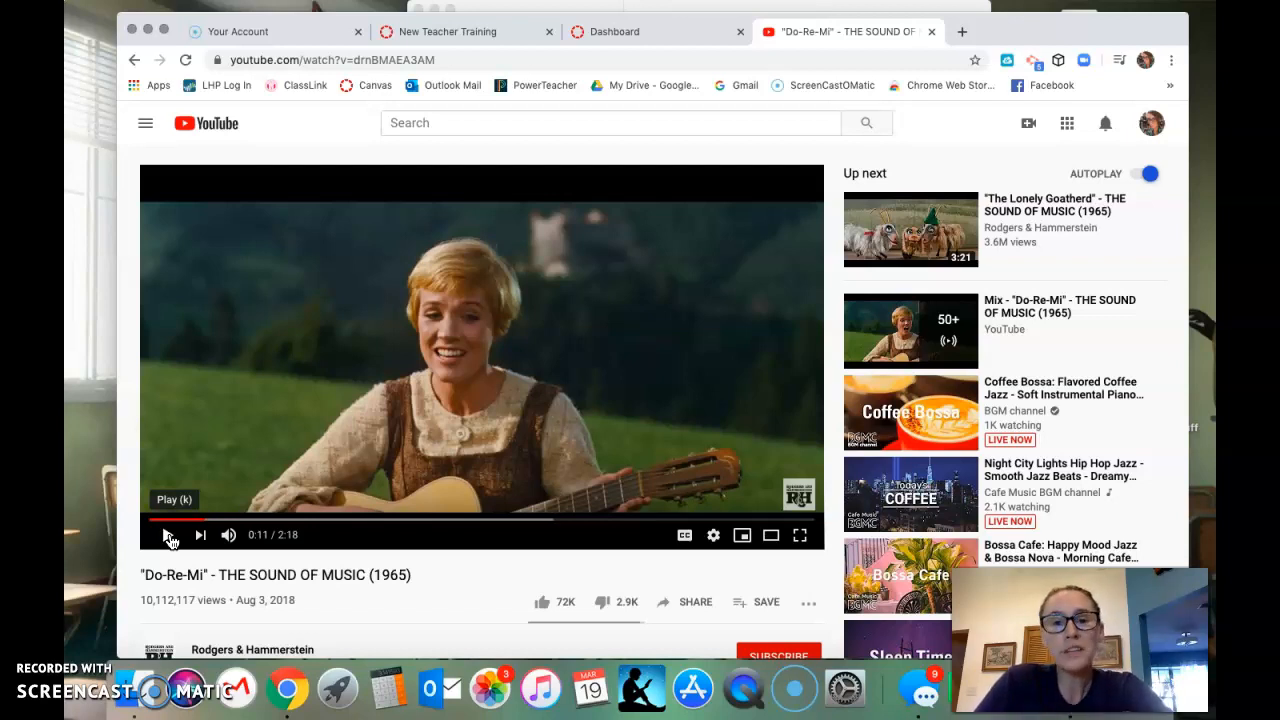
left_click(666, 34)
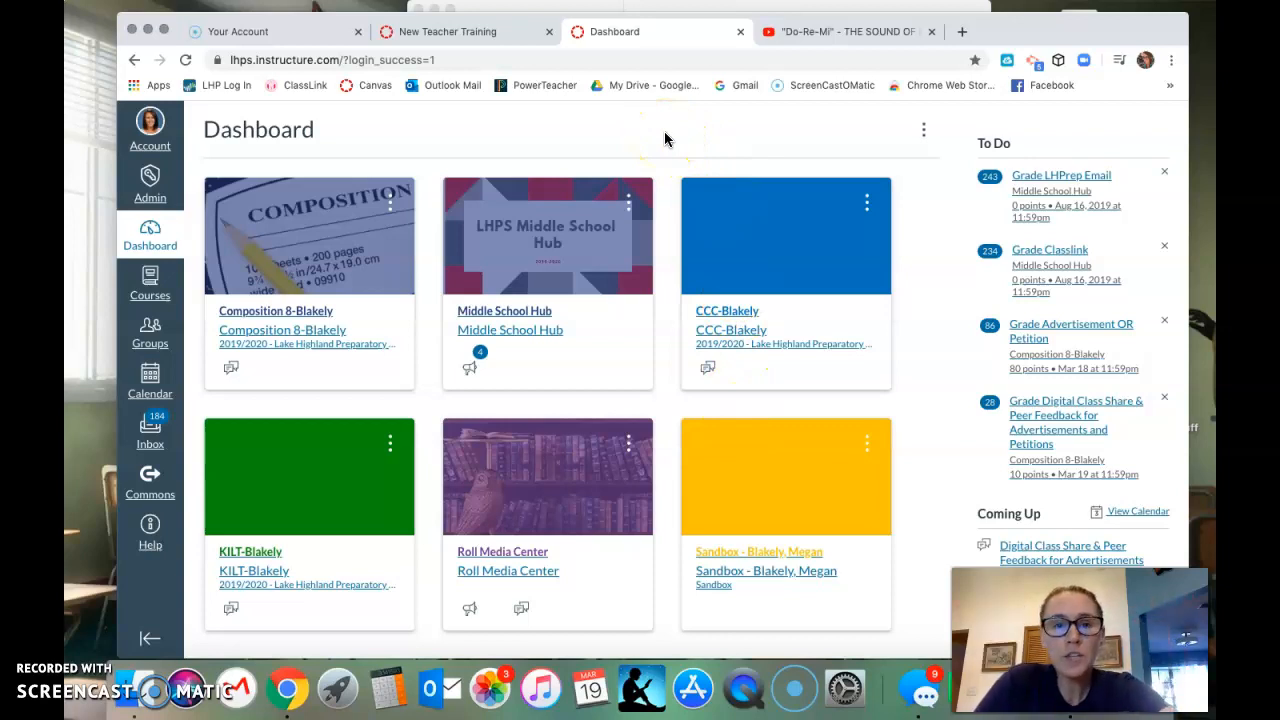
Open the full list of courses and look through the current and past enrollments.
left_click(151, 292)
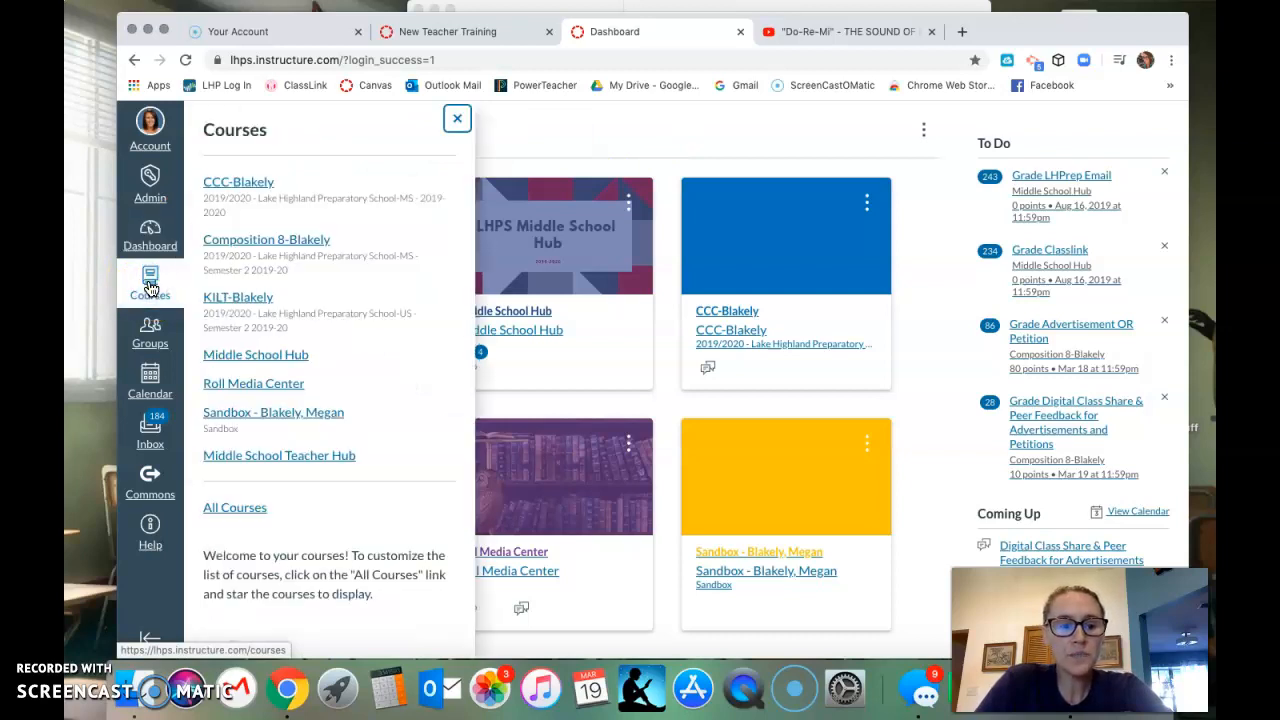
left_click(236, 510)
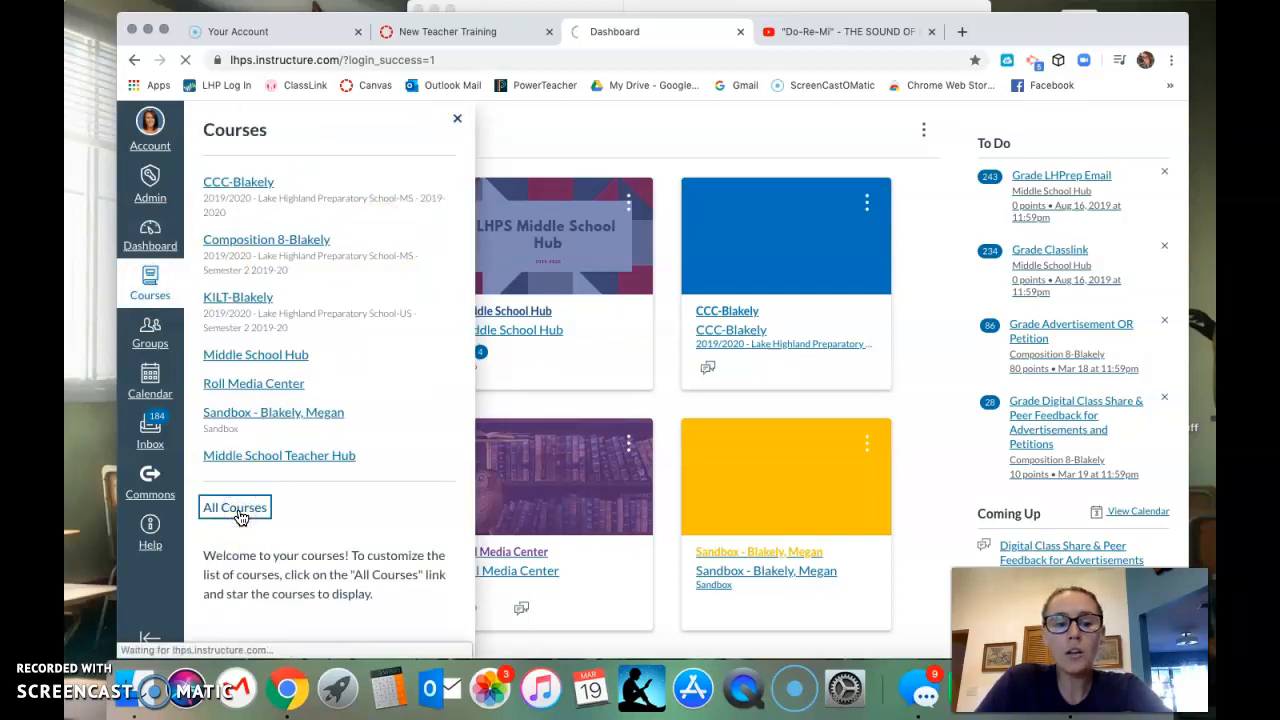
scroll(673, 430, "down", 5)
scroll(673, 430, "down", 5)
scroll(673, 430, "up", 6)
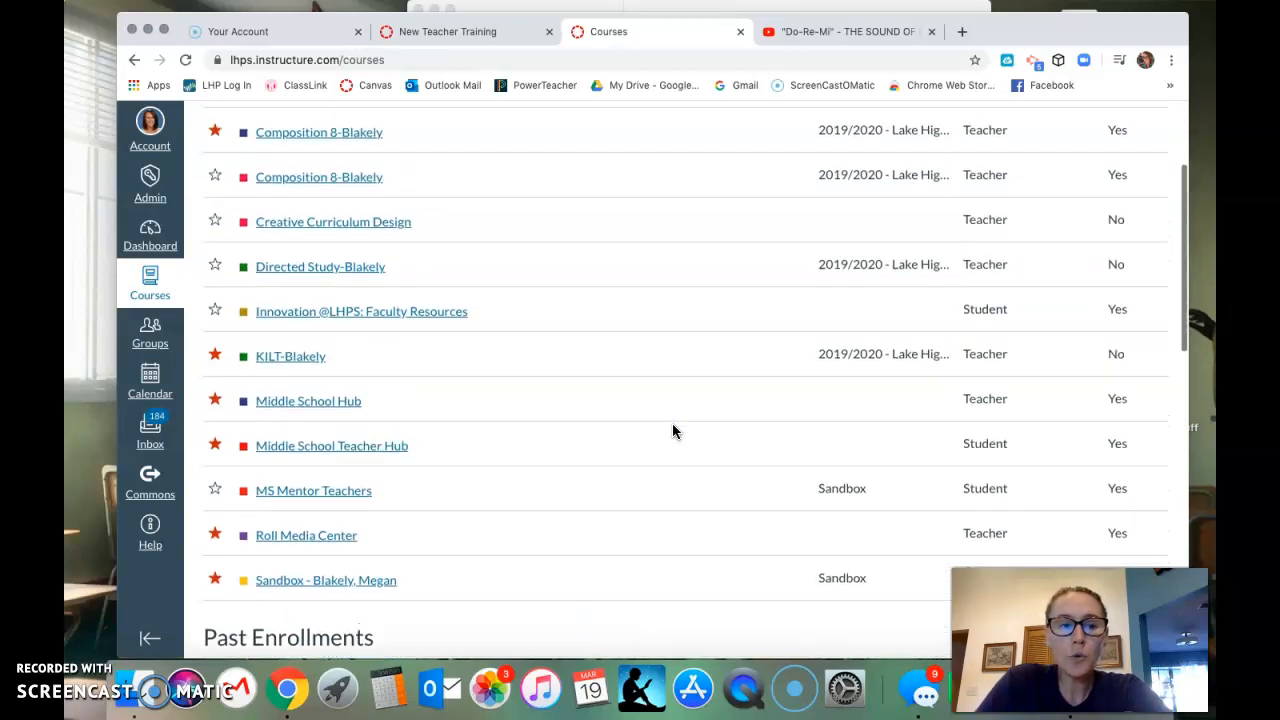
scroll(672, 430, "up", 3)
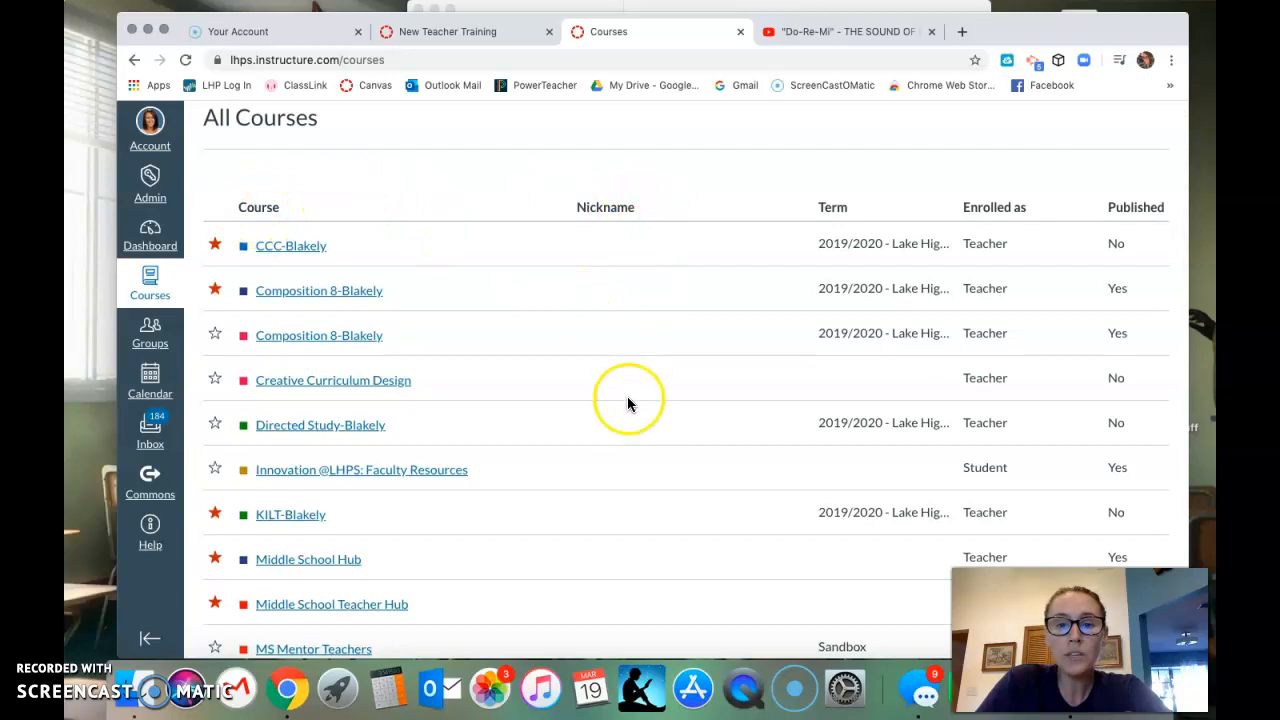
scroll(627, 404, "down", 10)
scroll(627, 404, "down", 4)
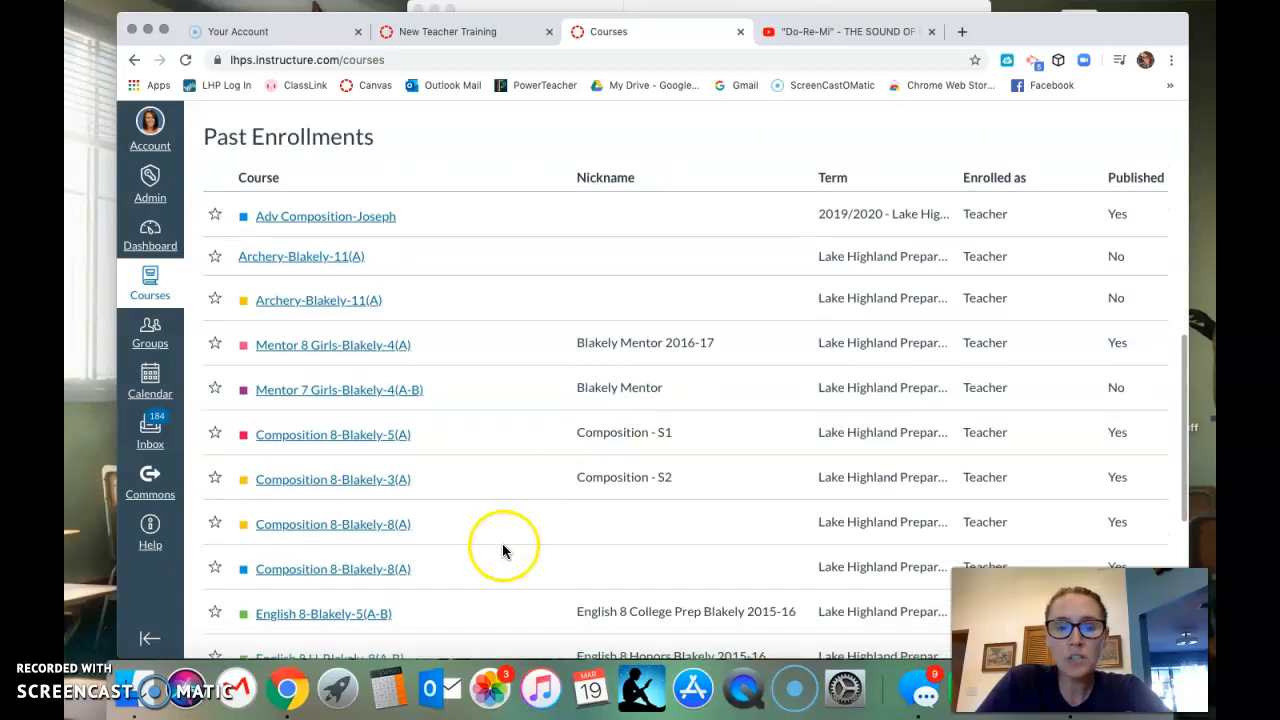
scroll(503, 550, "down", 6)
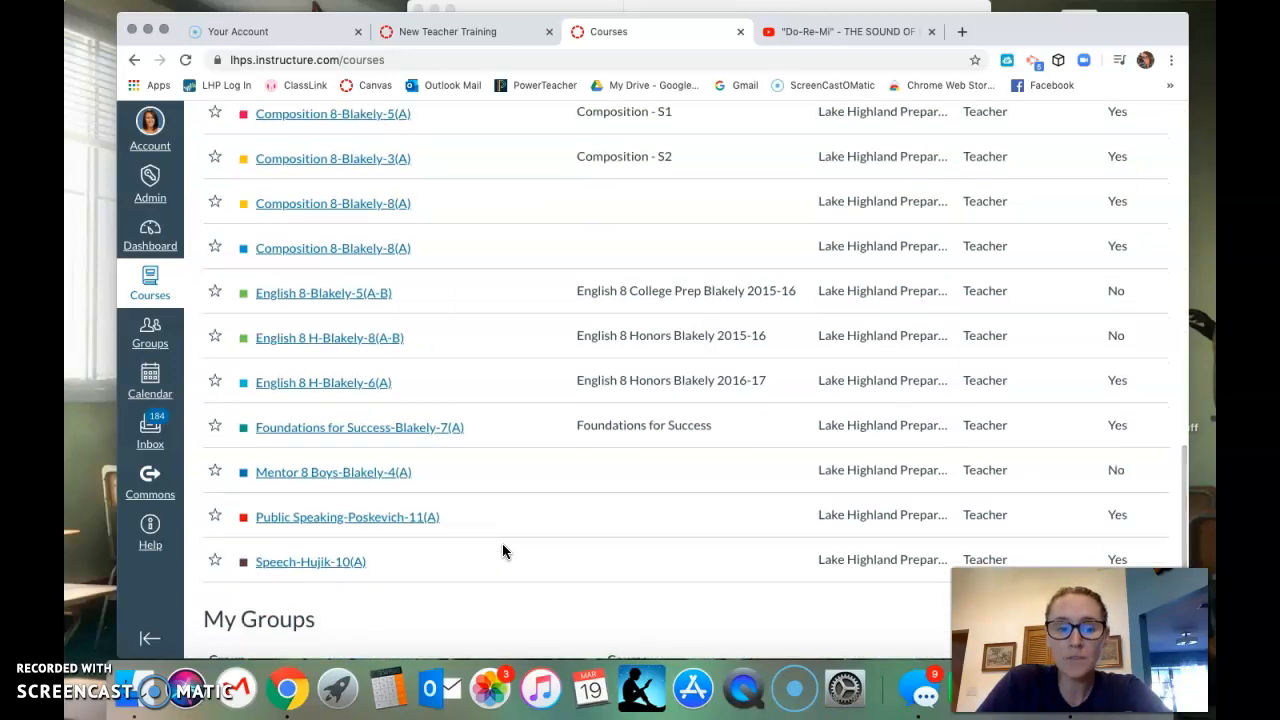
scroll(503, 549, "up", 12)
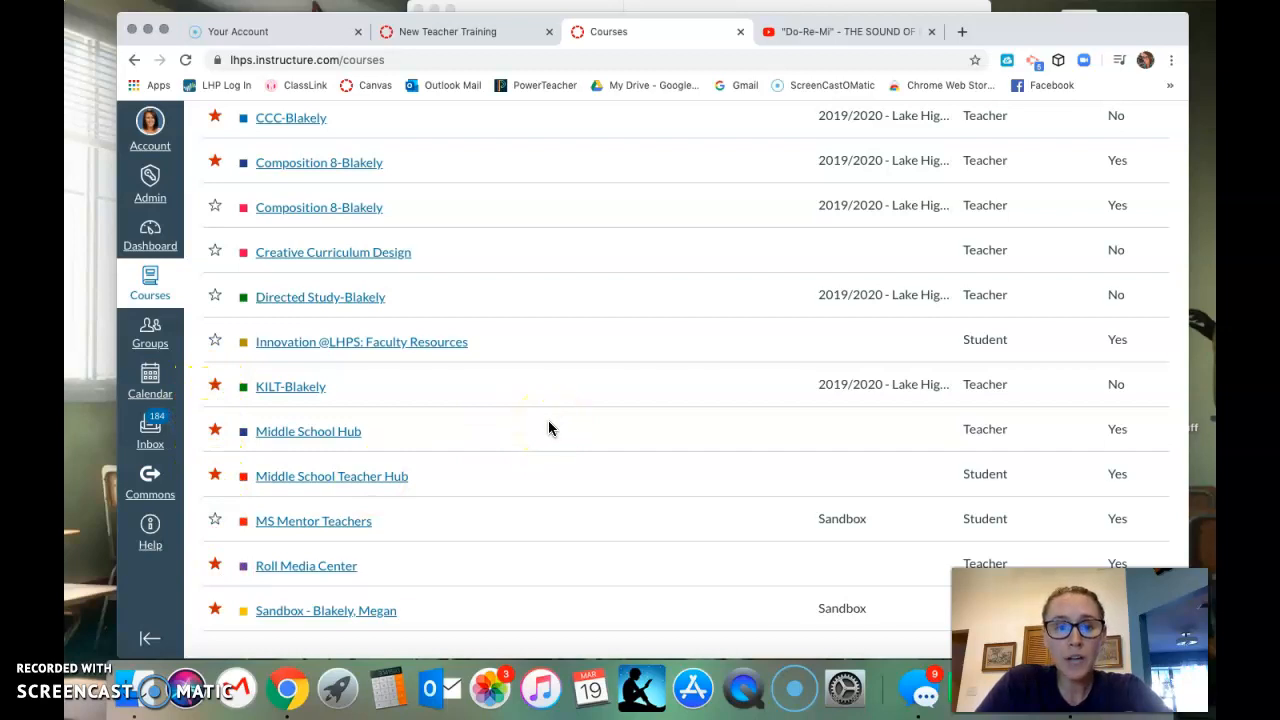
scroll(548, 420, "up", 3)
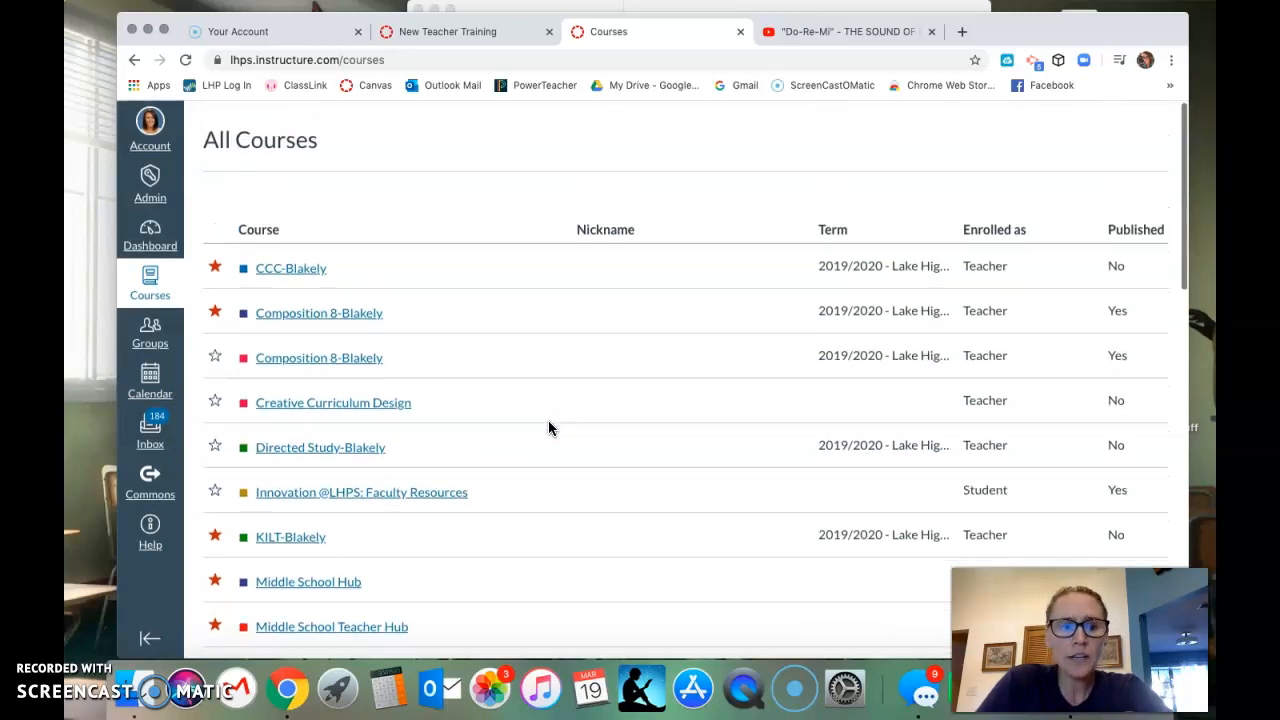
left_click(215, 268)
scroll(566, 400, "down", 3)
scroll(566, 400, "down", 1)
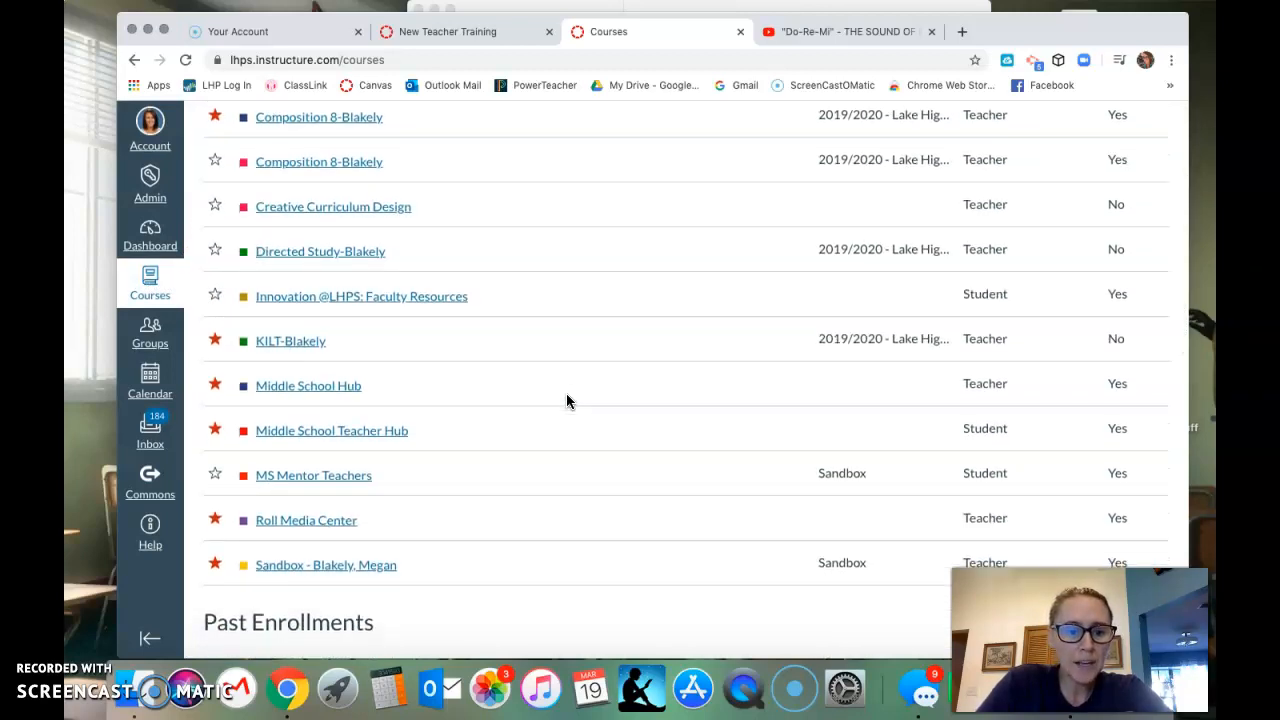
left_click(215, 297)
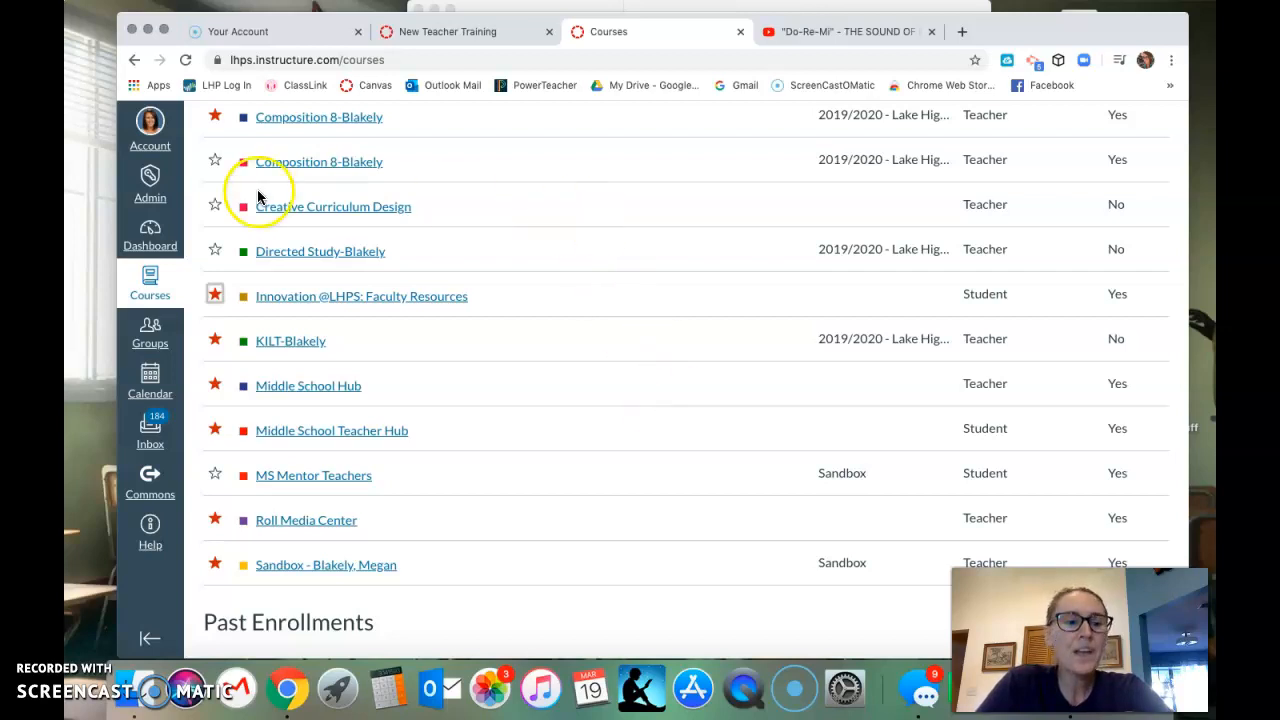
left_click(147, 240)
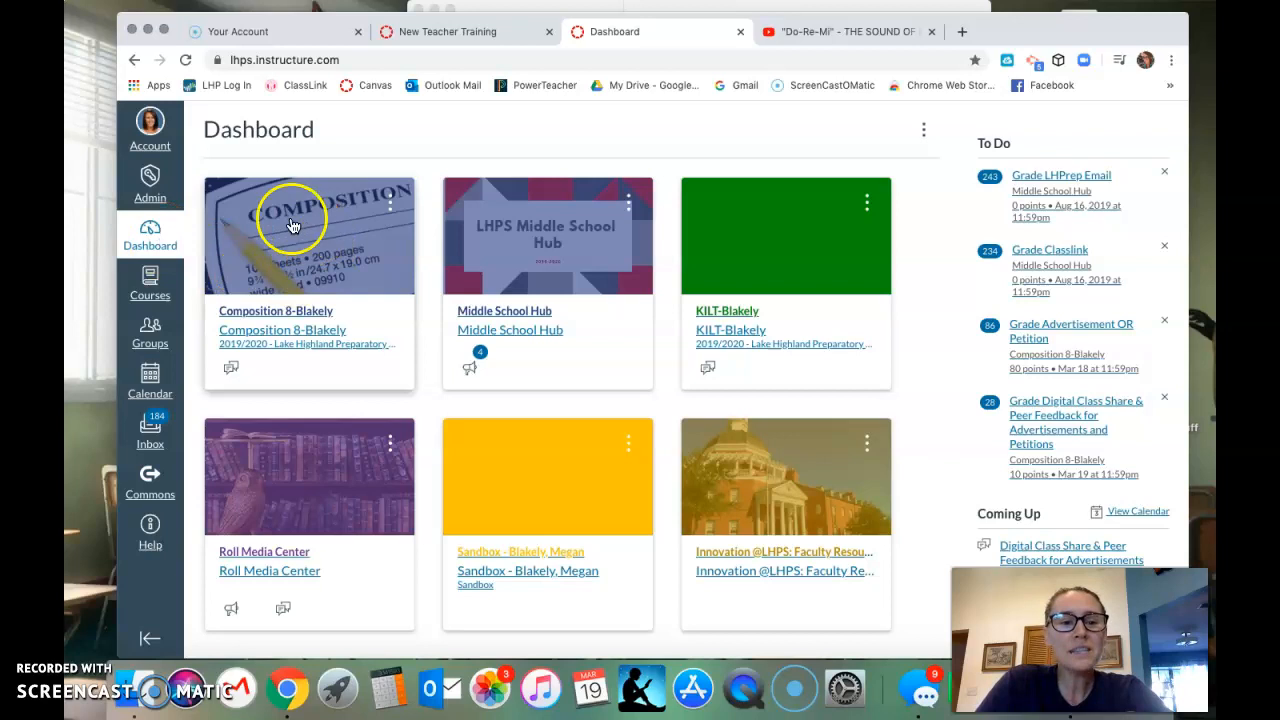
Open the Composition 8 course and review its home page down to the course description and teacher contact section.
left_click(315, 260)
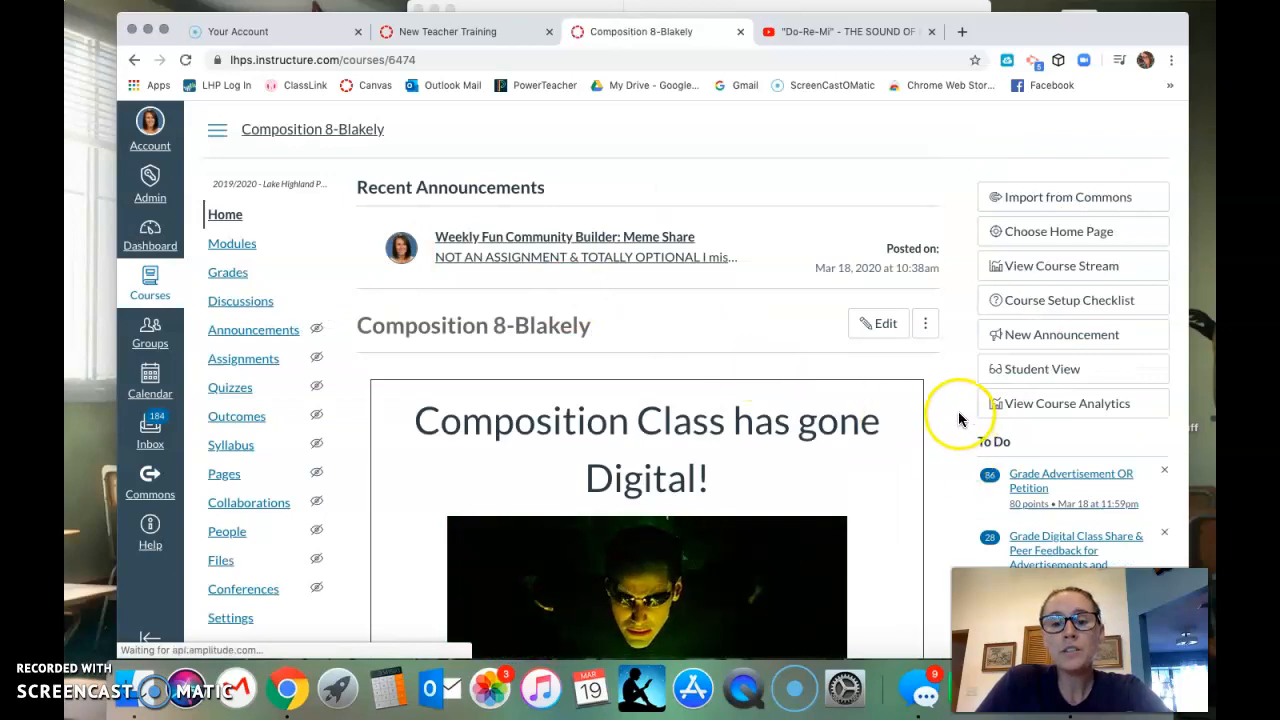
scroll(958, 418, "down", 5)
scroll(958, 418, "down", 10)
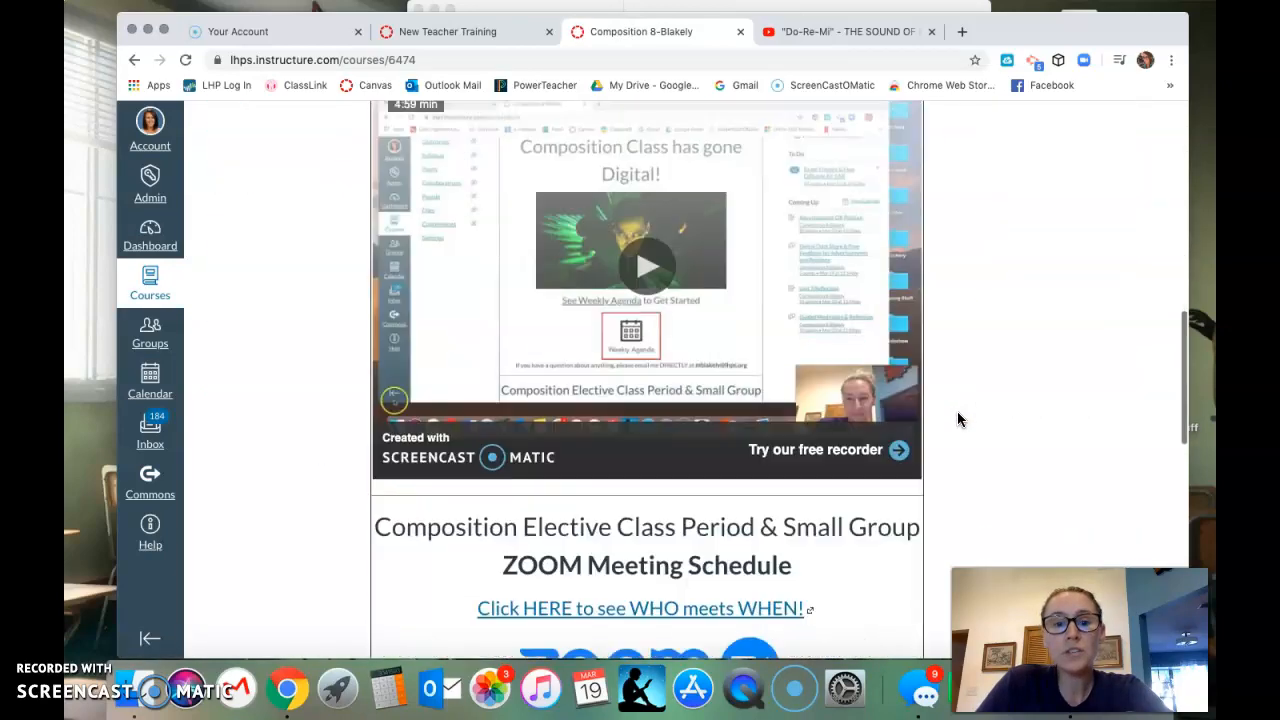
scroll(957, 420, "down", 5)
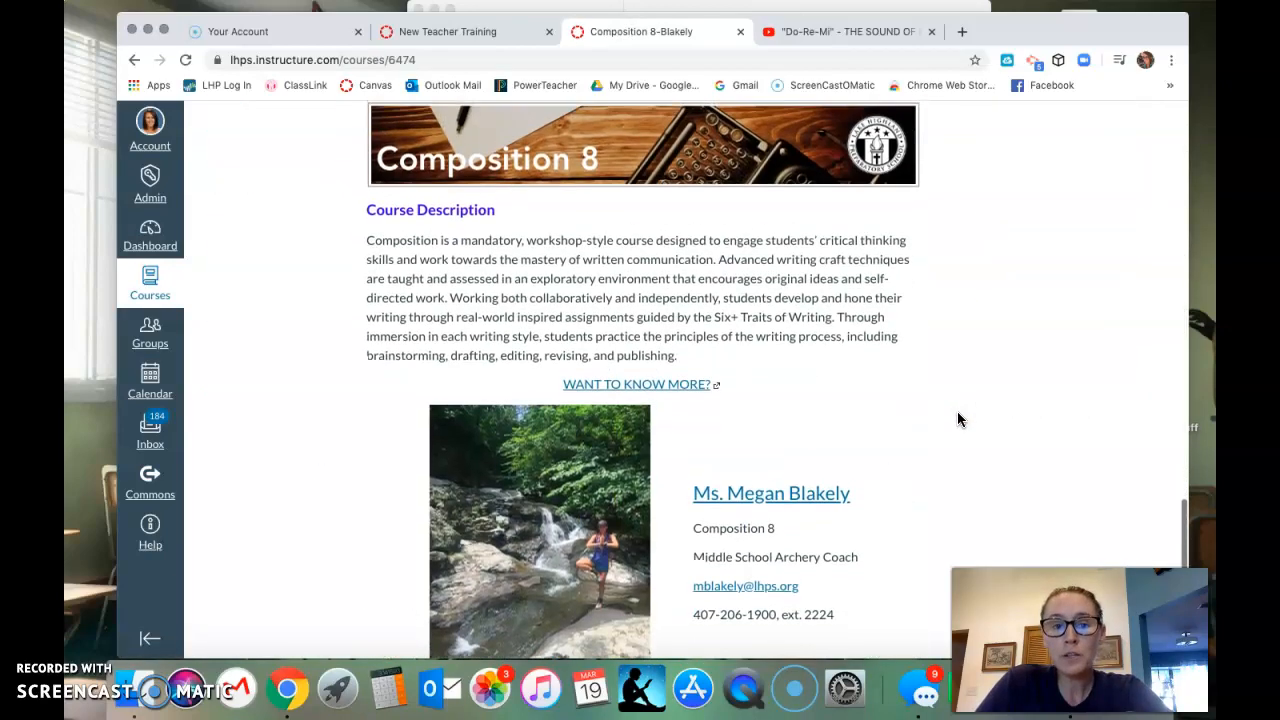
scroll(957, 420, "down", 1)
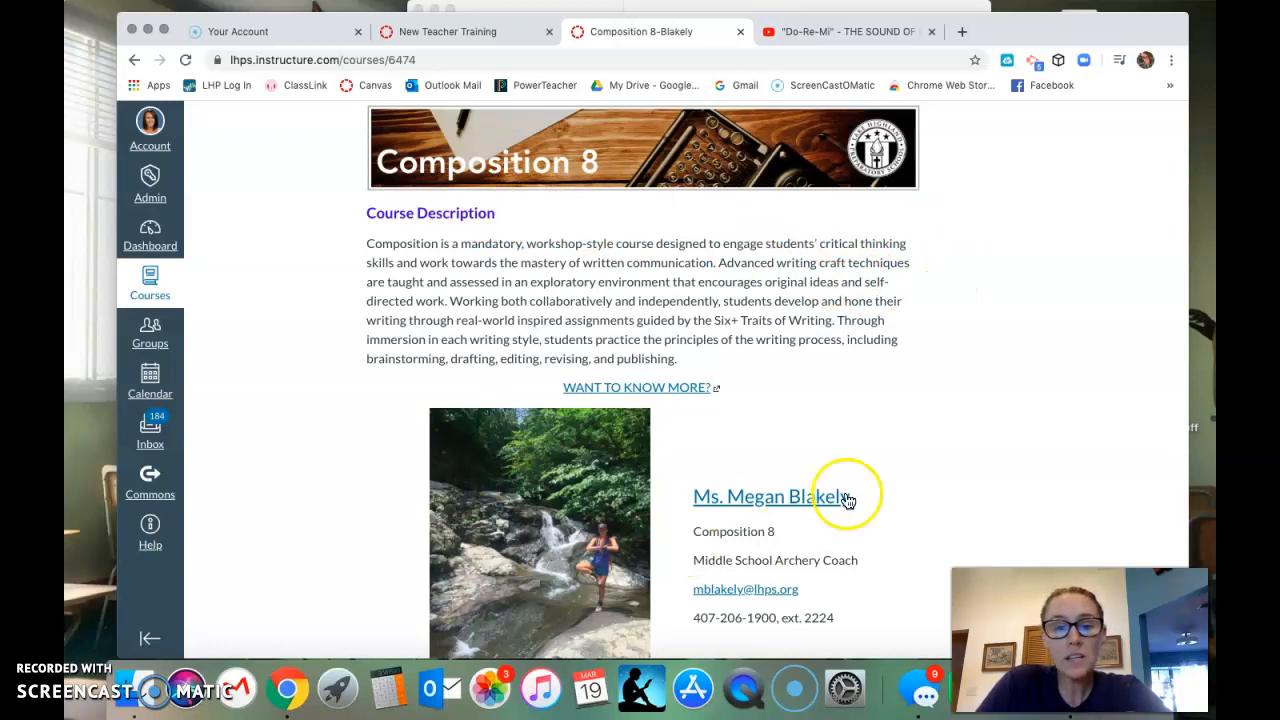
scroll(937, 463, "up", 1)
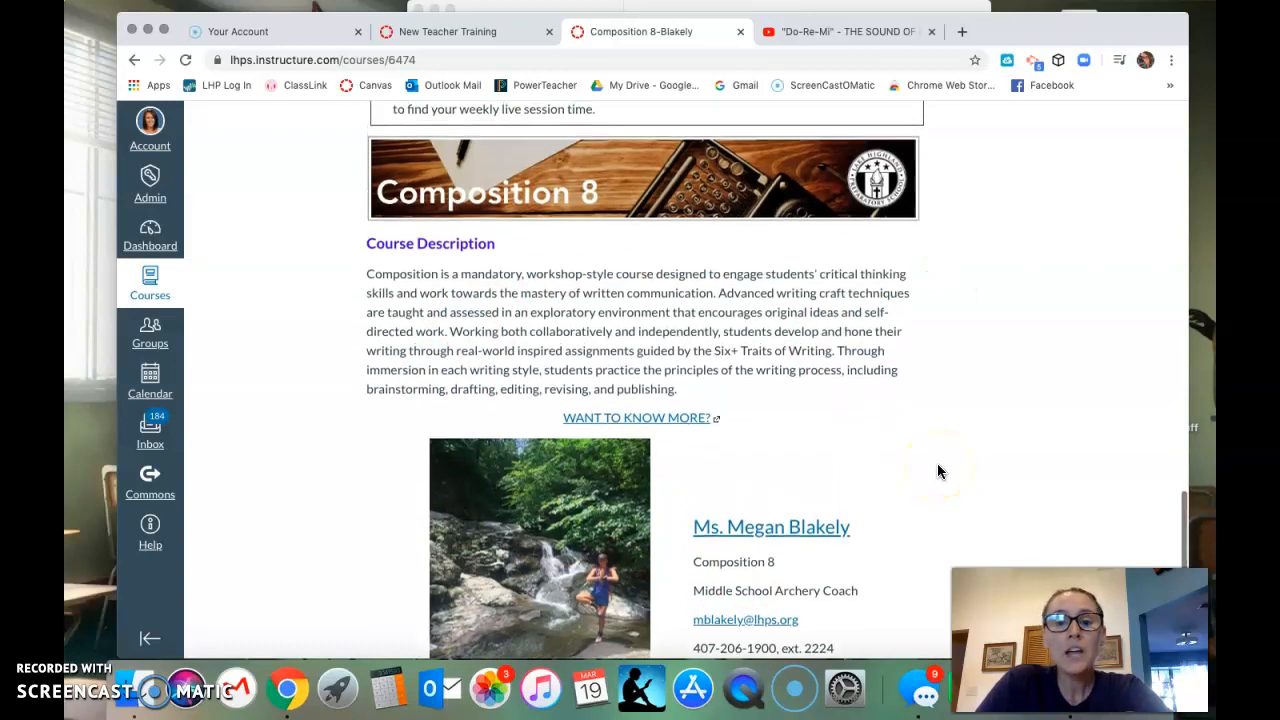
scroll(937, 463, "up", 10)
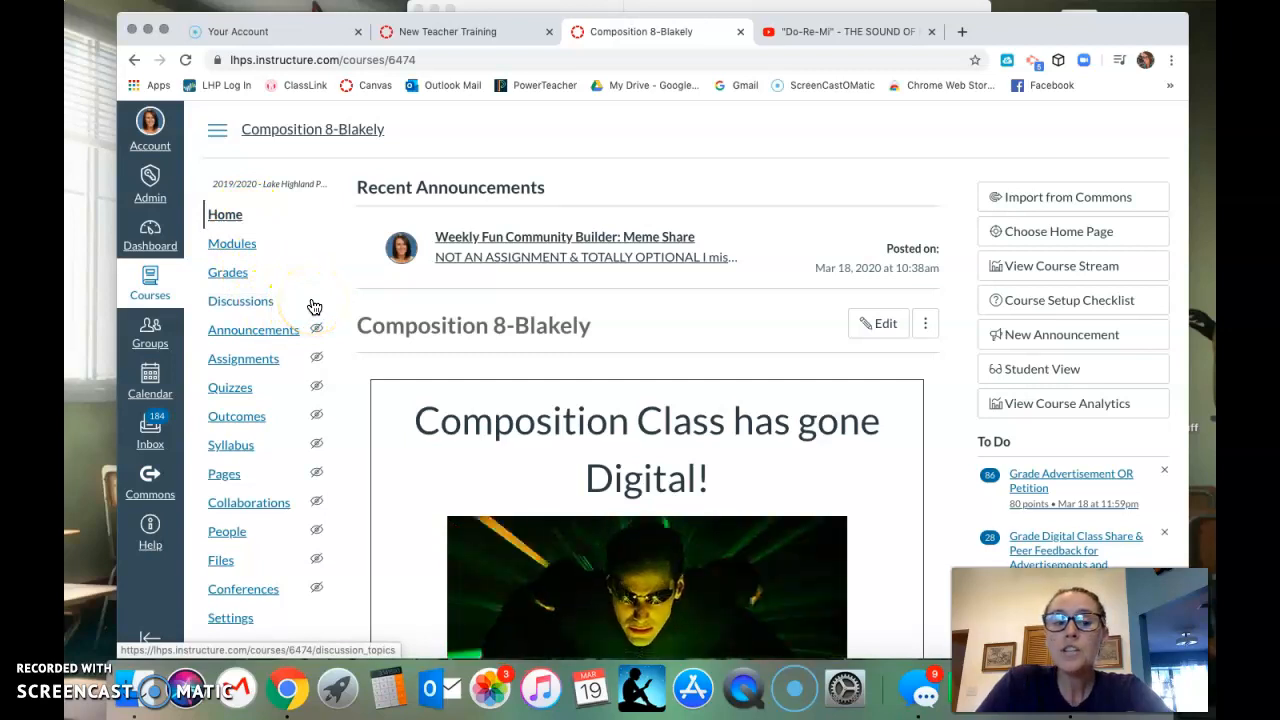
Open the course's navigation settings and review the visible and hidden menu items.
scroll(313, 306, "down", 3)
left_click(231, 469)
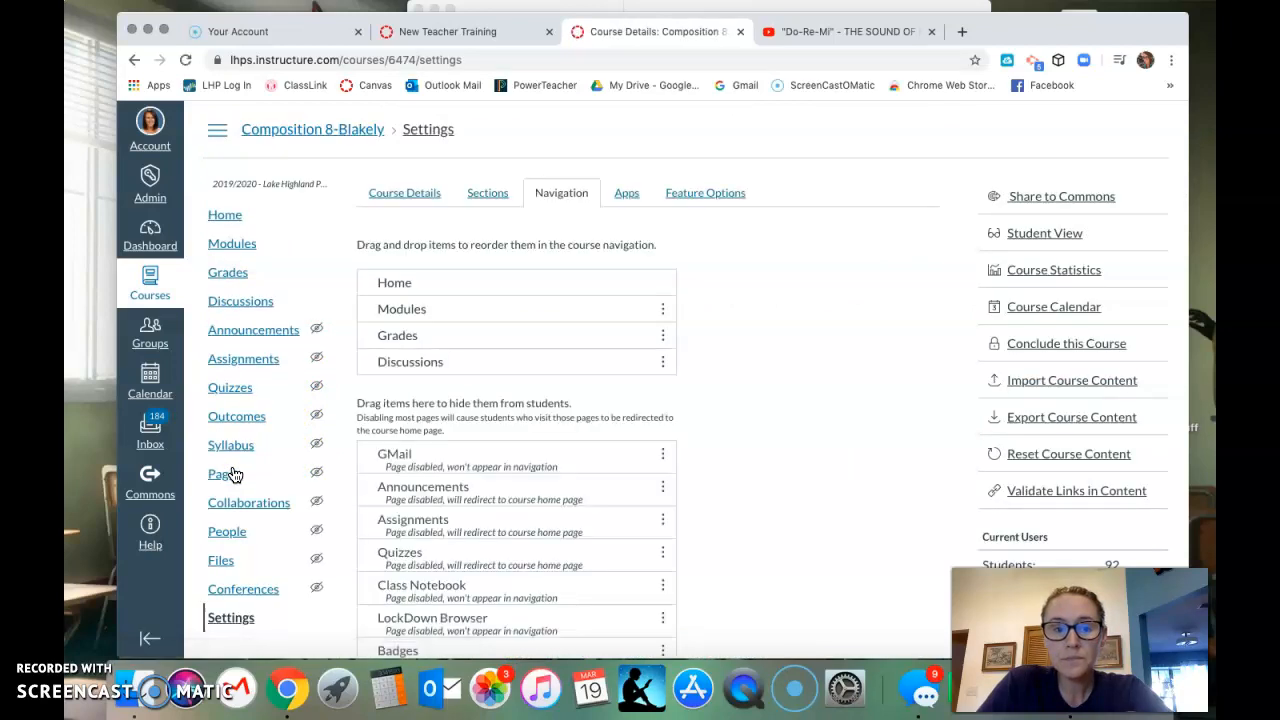
scroll(810, 405, "down", 3)
scroll(809, 405, "up", 3)
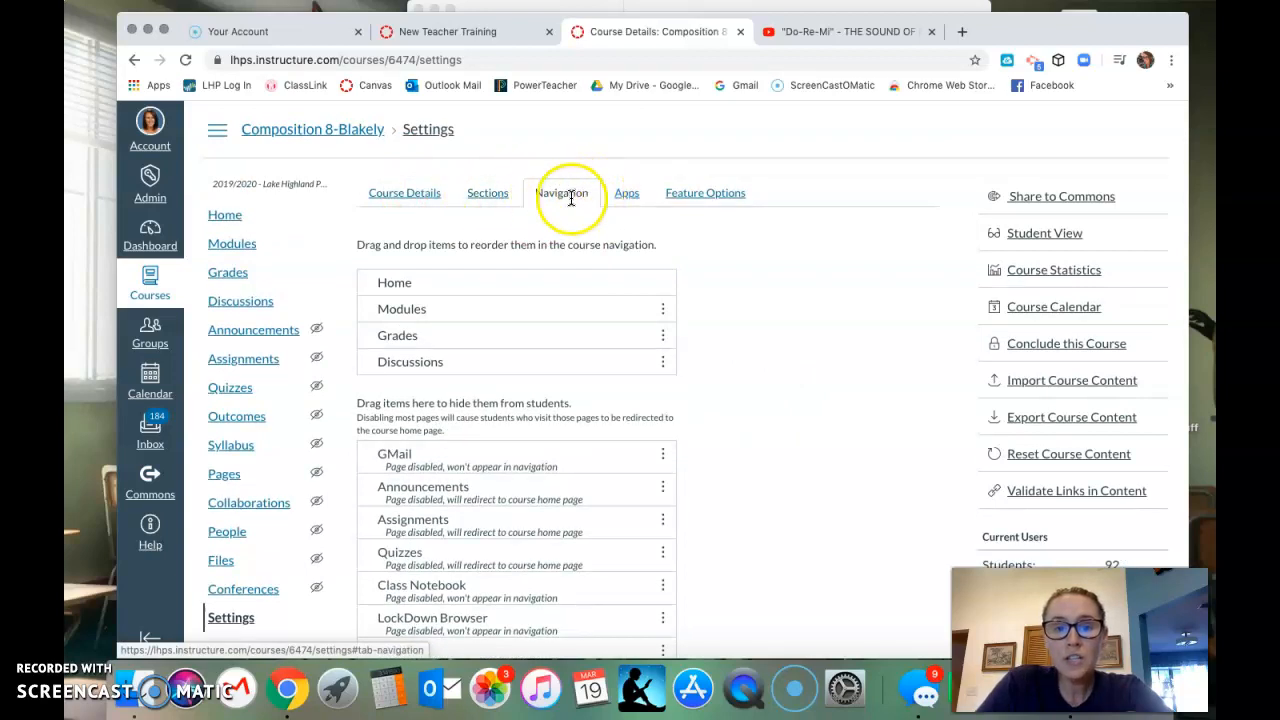
scroll(821, 365, "down", 2)
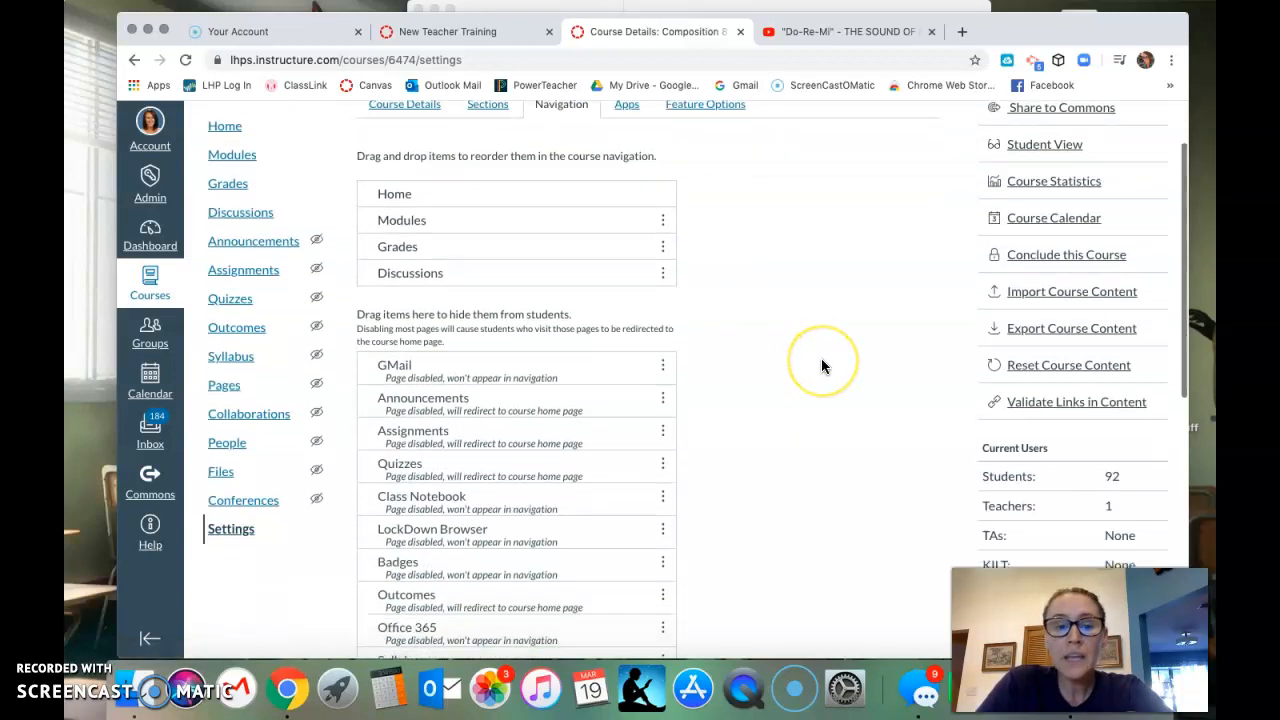
Try hiding Discussions from students and placing Assignments directly below Home in the course navigation, leaving the settings without saving.
mouse_move(505, 397)
left_mouse_down()
mouse_move(497, 271)
mouse_move(501, 402)
left_mouse_up()
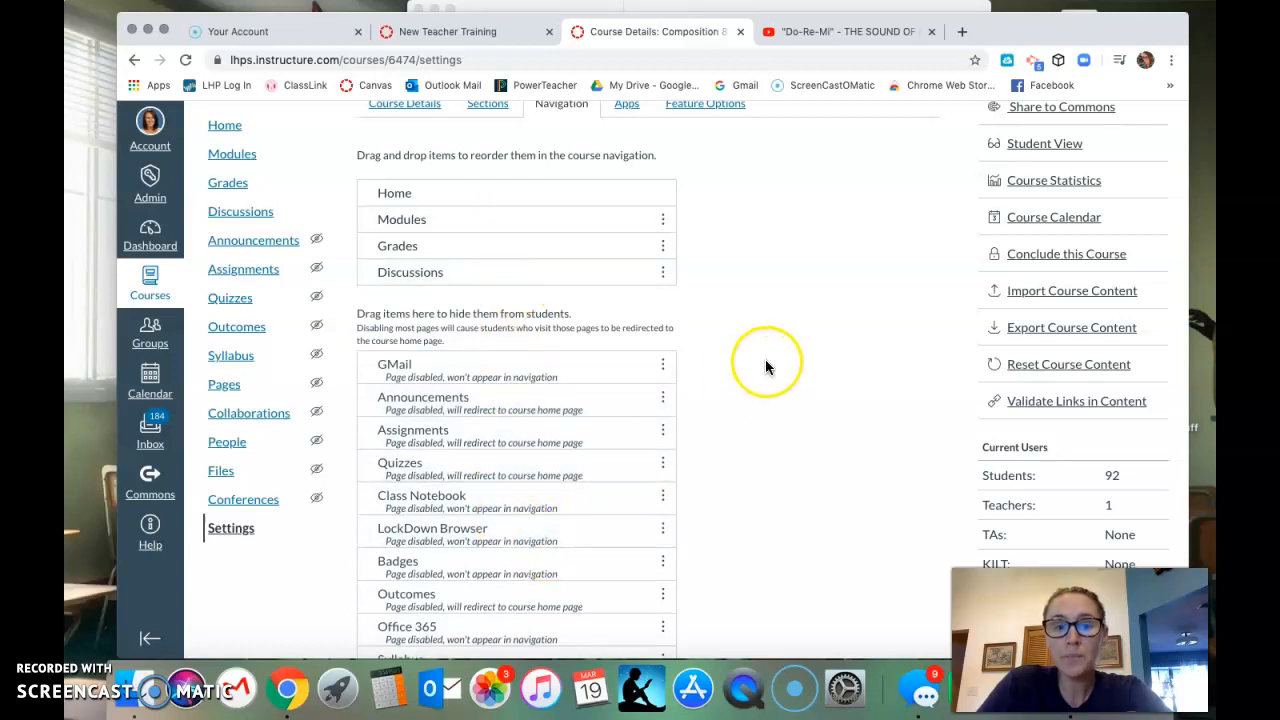
left_click_drag(523, 271, 523, 340)
scroll(523, 342, "up", 2)
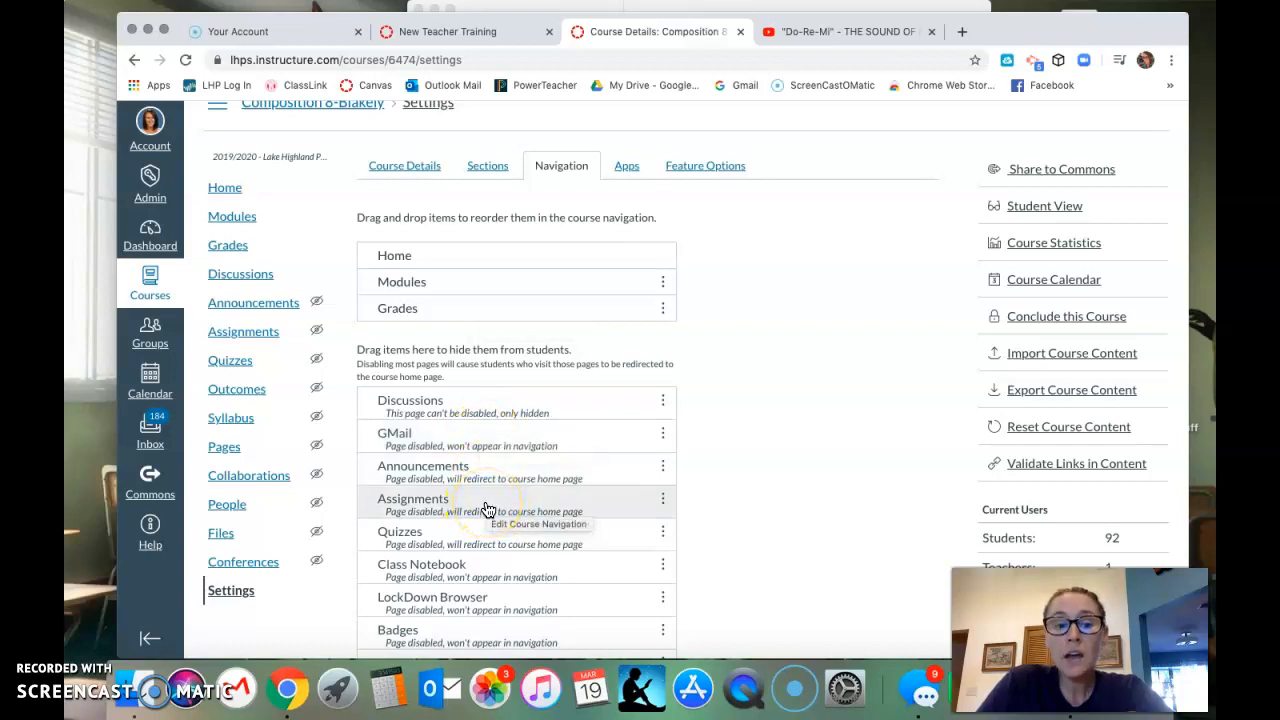
left_click_drag(488, 510, 489, 284)
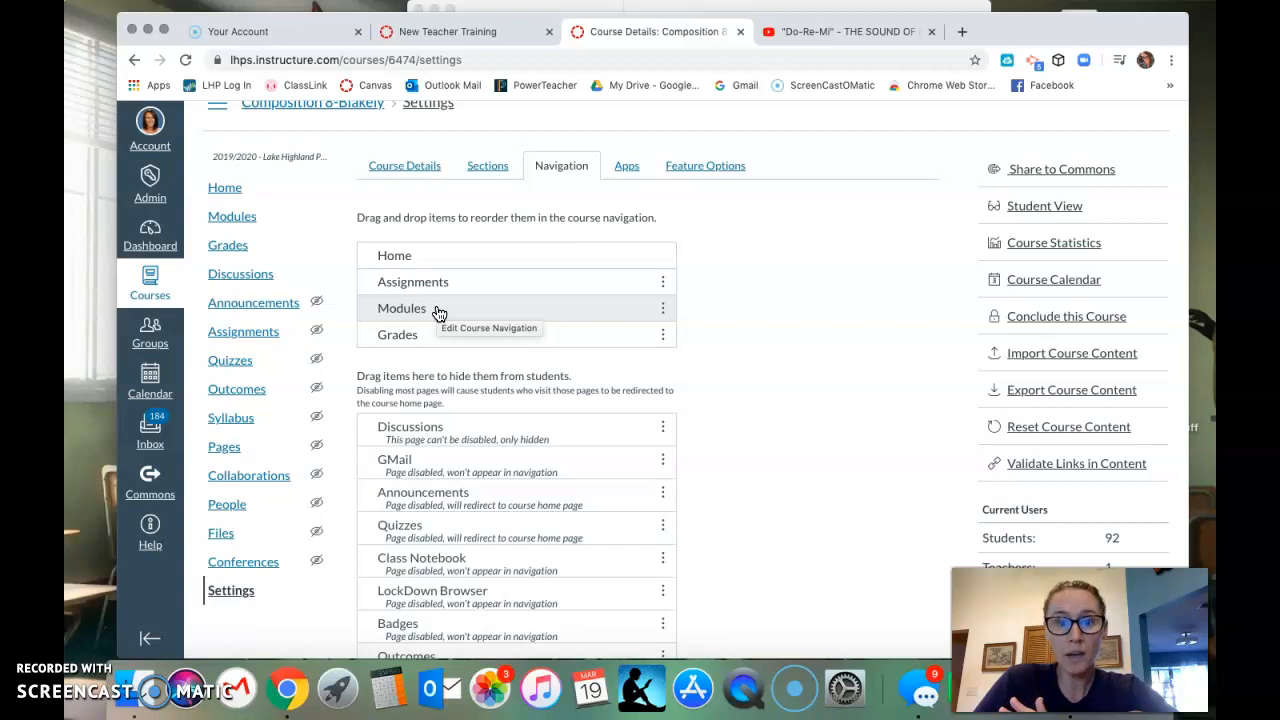
mouse_move(438, 313)
left_mouse_down()
mouse_move(449, 263)
mouse_move(451, 337)
mouse_move(451, 257)
mouse_move(475, 287)
mouse_move(477, 411)
mouse_move(457, 434)
mouse_move(449, 317)
mouse_move(449, 334)
left_mouse_up()
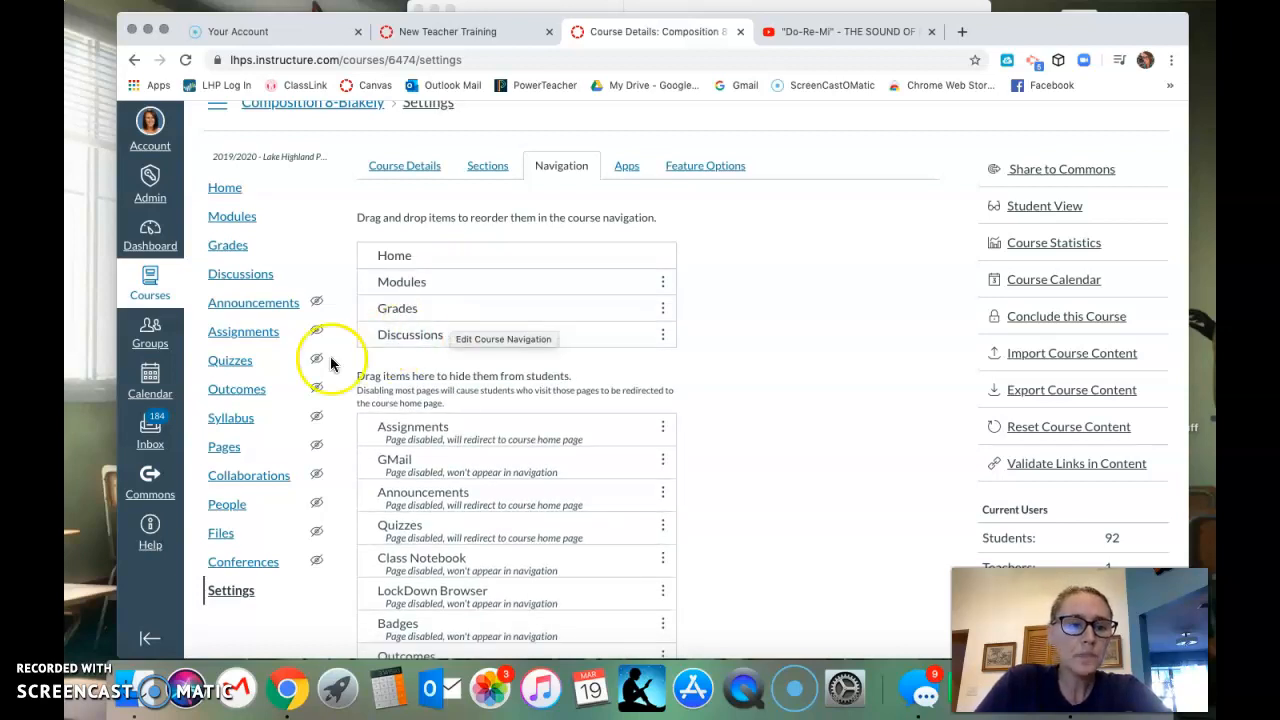
left_click(225, 189)
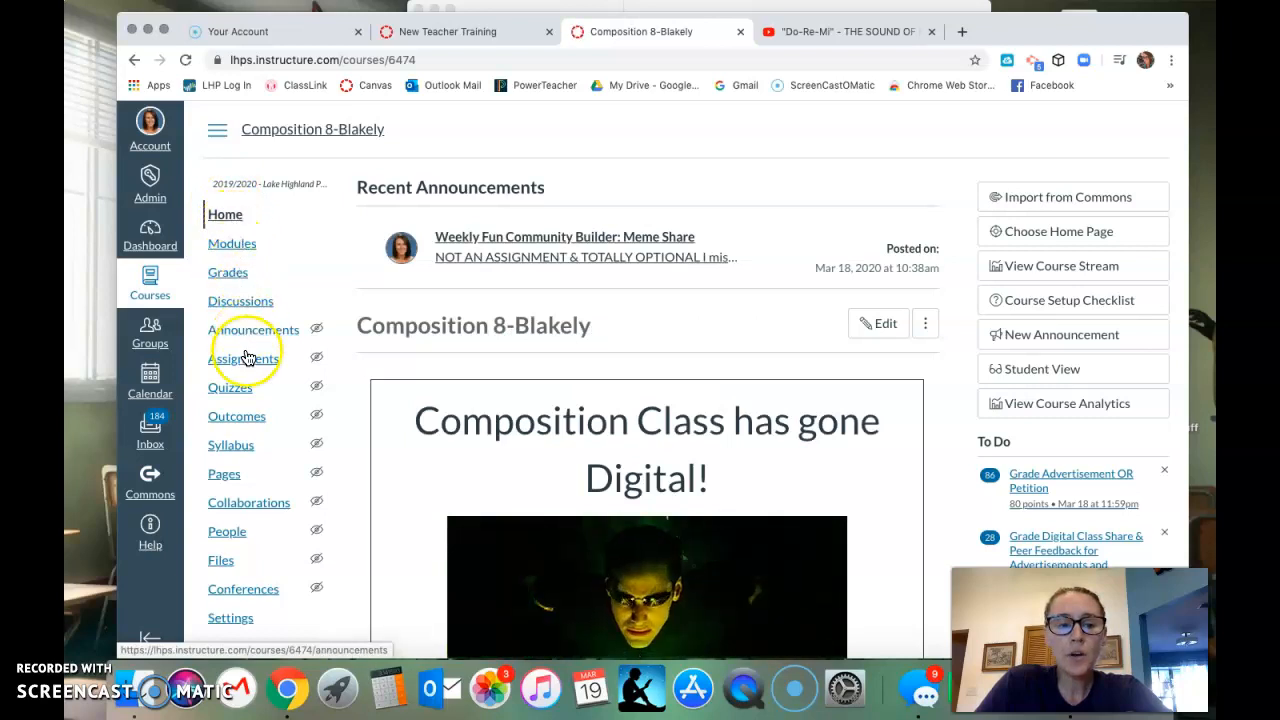
Open the list of all pages in the Composition 8 course and look through the page titles.
left_click(226, 475)
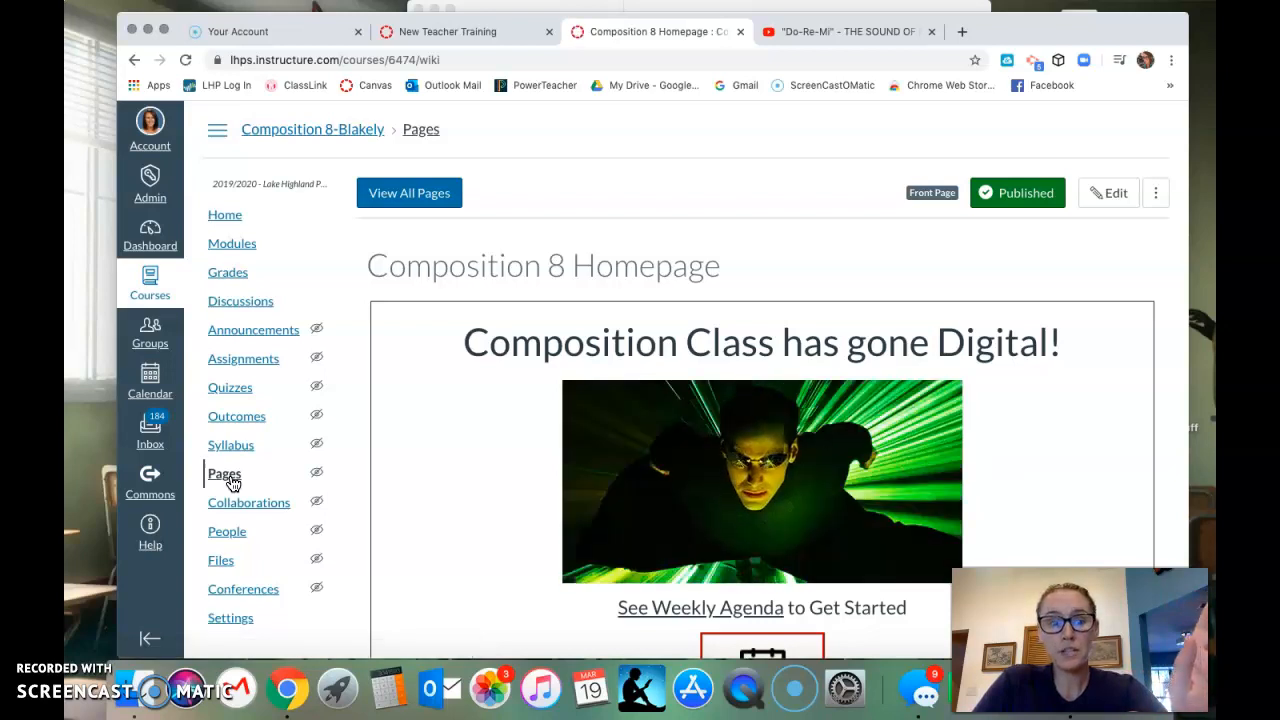
left_click(415, 196)
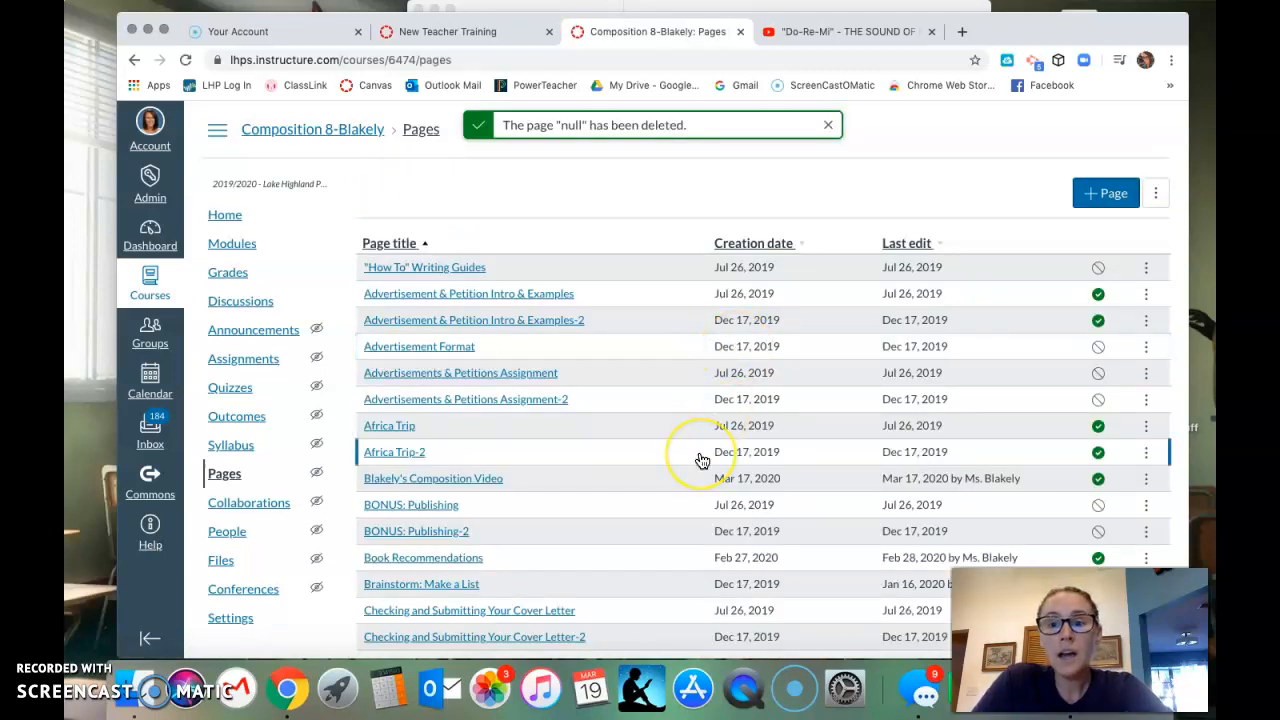
scroll(697, 455, "down", 5)
scroll(702, 460, "down", 20)
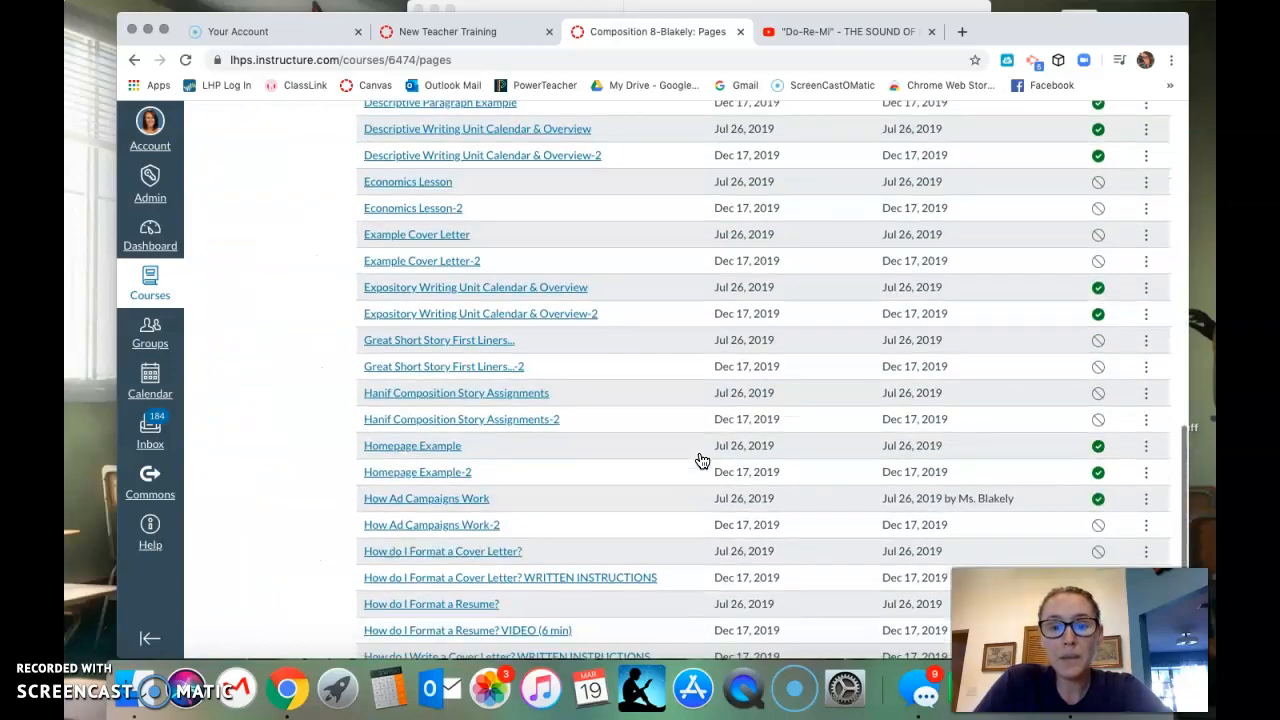
scroll(702, 460, "down", 10)
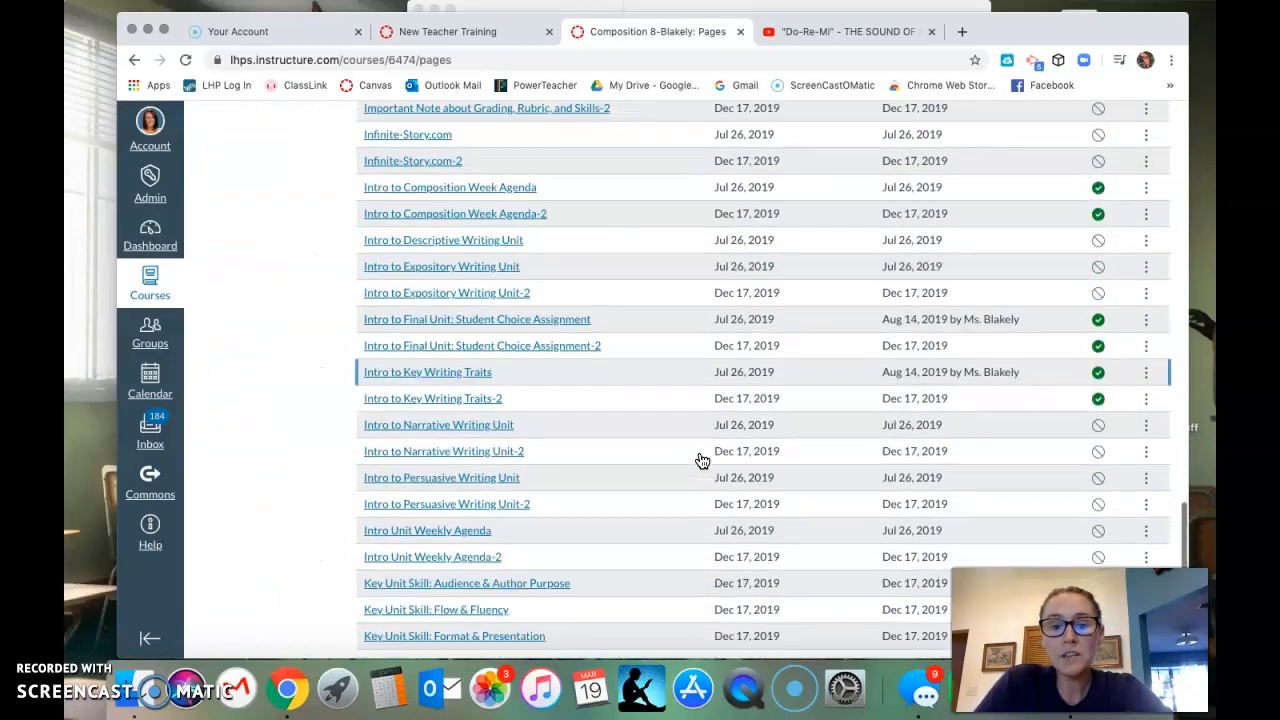
scroll(702, 460, "up", 20)
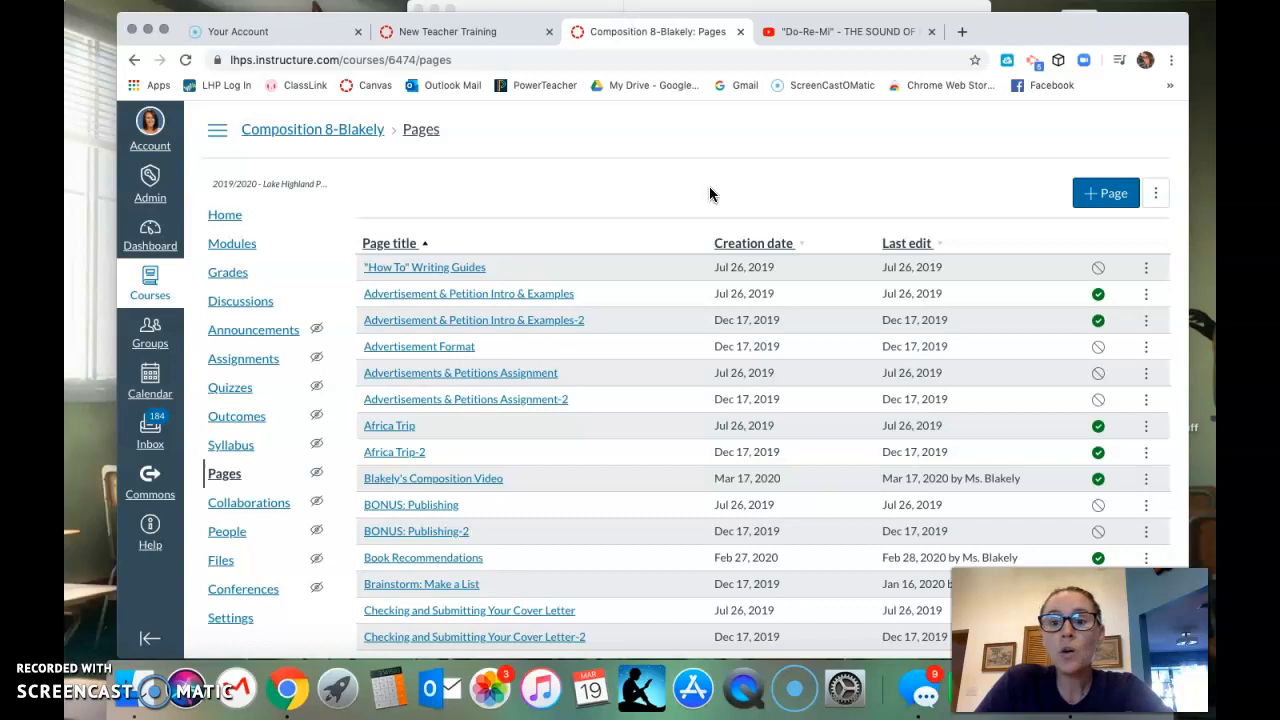
Start a new course page titled "Fake Page" and enter "Intro to Digital Learning" as its body text.
left_click(1108, 199)
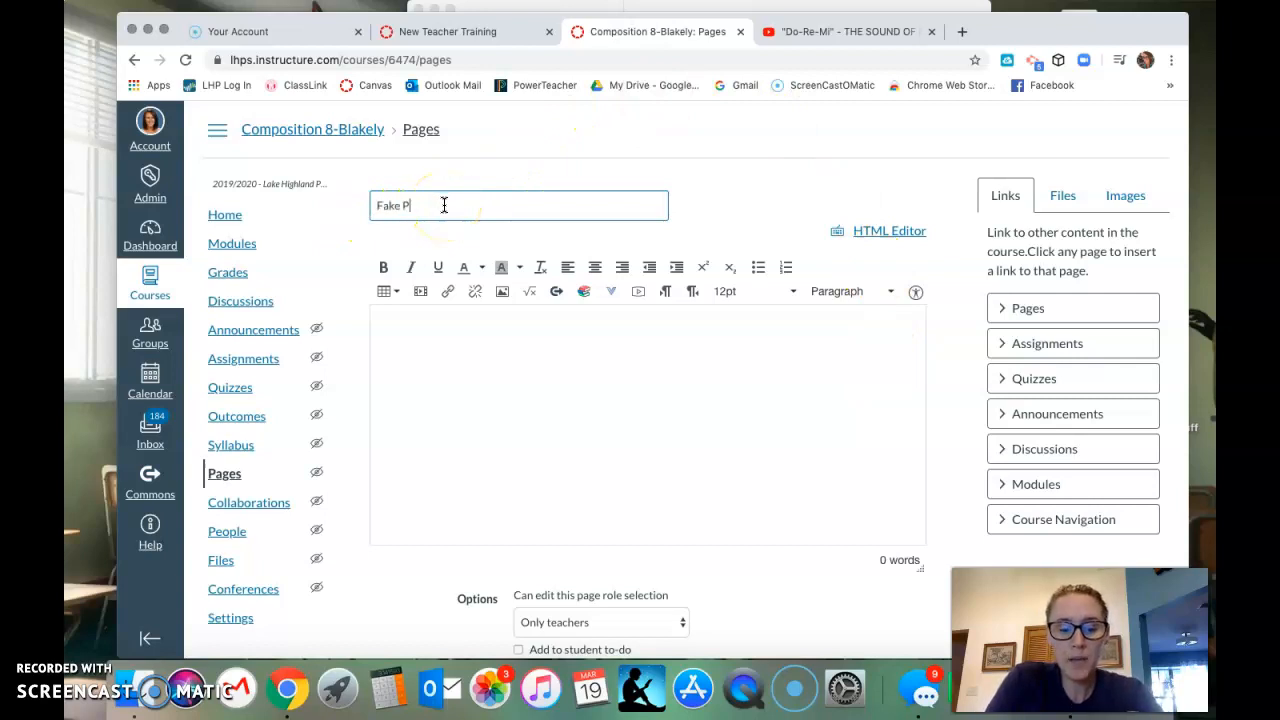
left_click(498, 406)
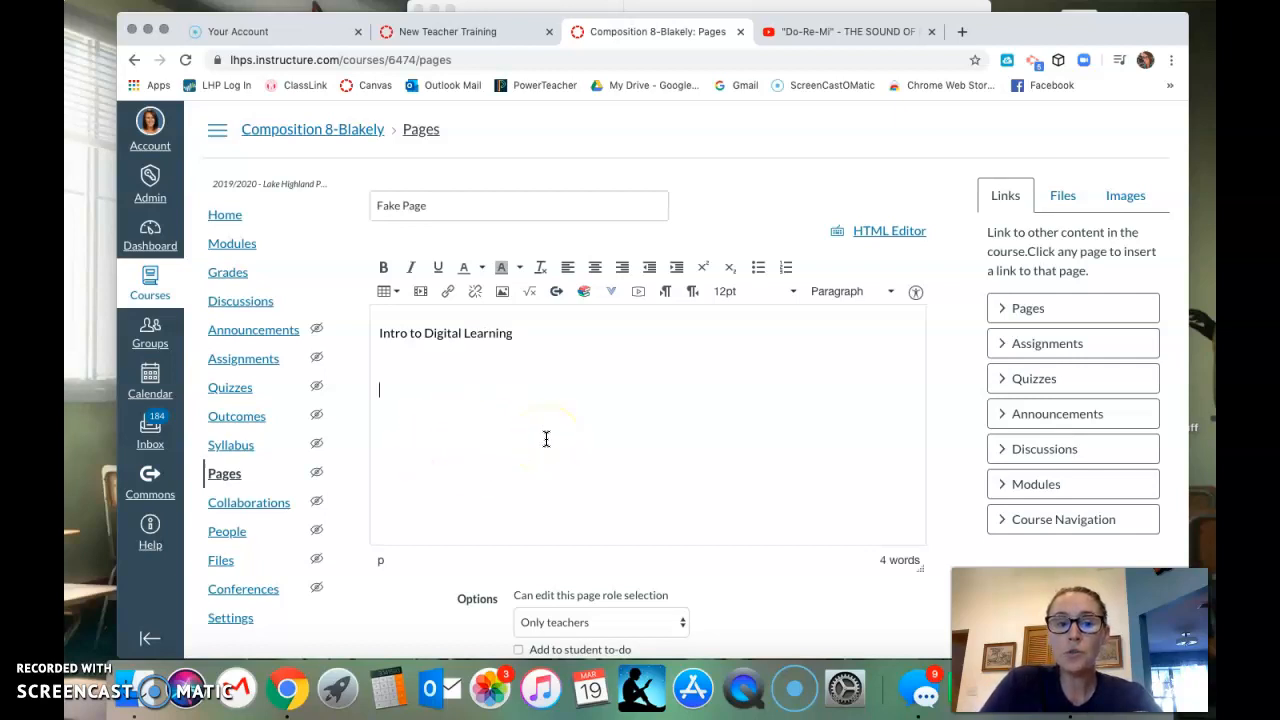
Give the "Intro to Digital Learning" text a yellow highlight and an orange font colour, viewing the available font sizes first.
left_click_drag(523, 334, 368, 333)
left_click(757, 293)
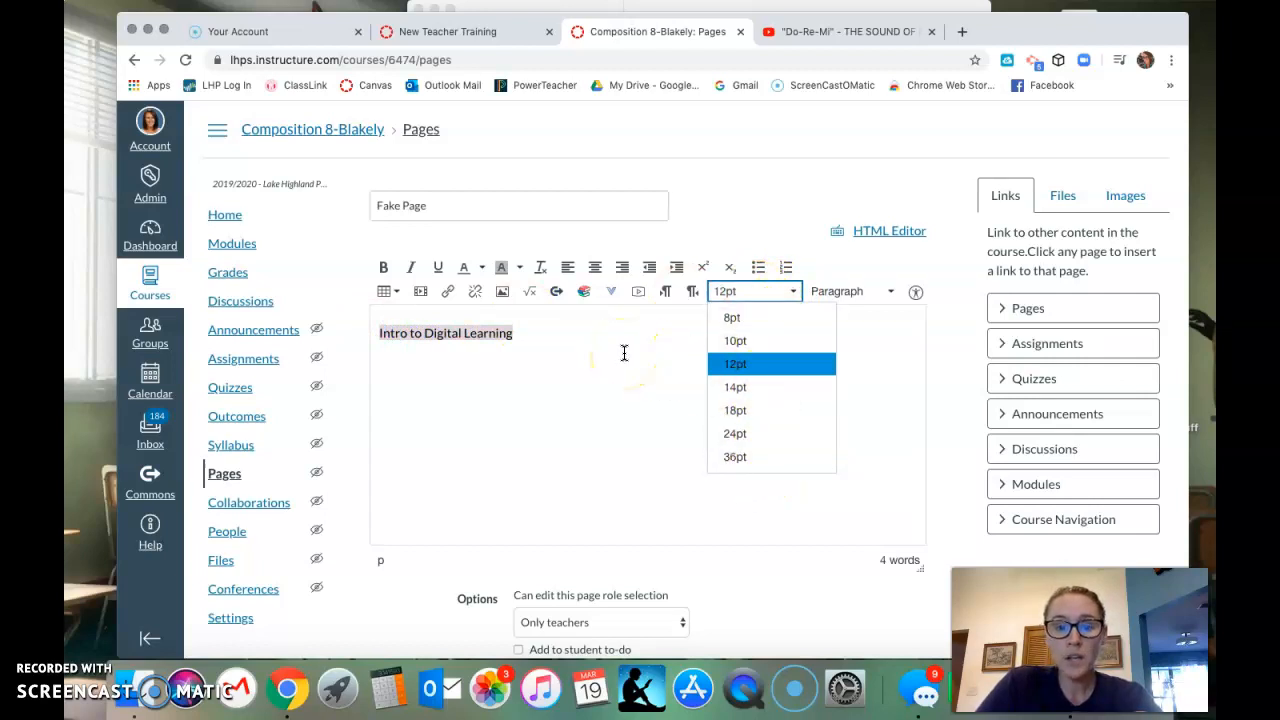
left_click(519, 272)
left_click(487, 342)
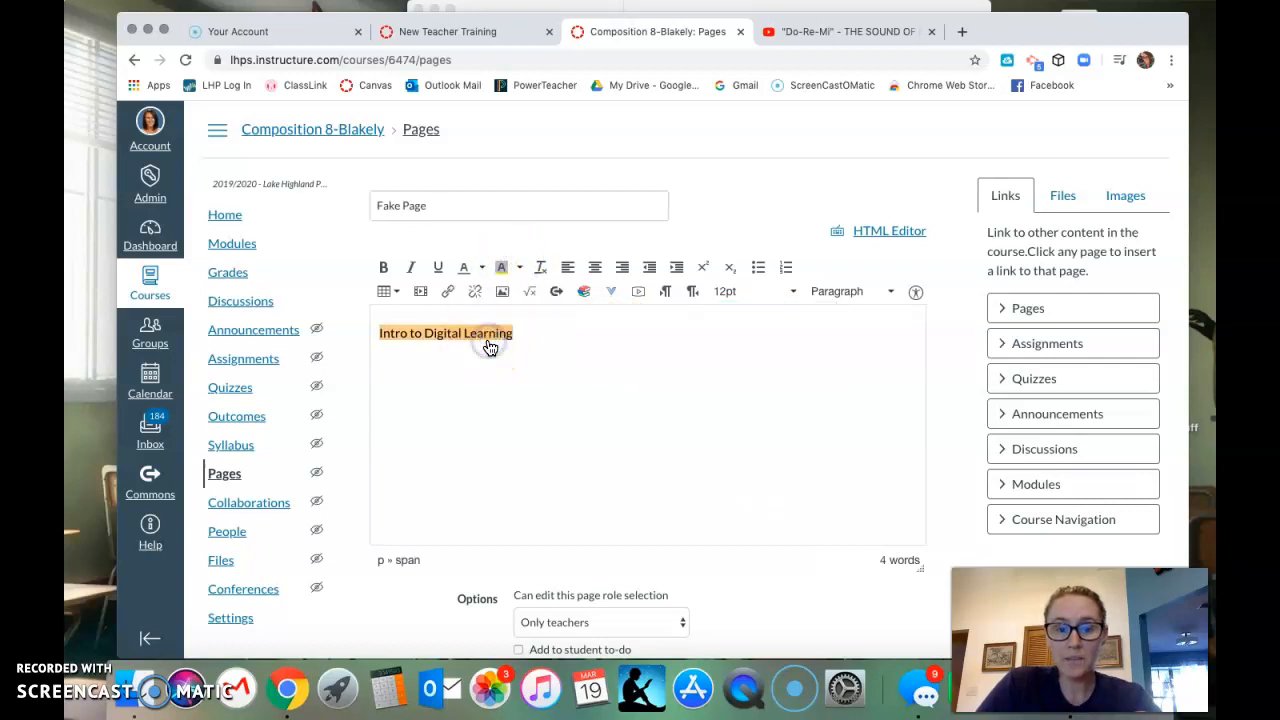
left_click(482, 268)
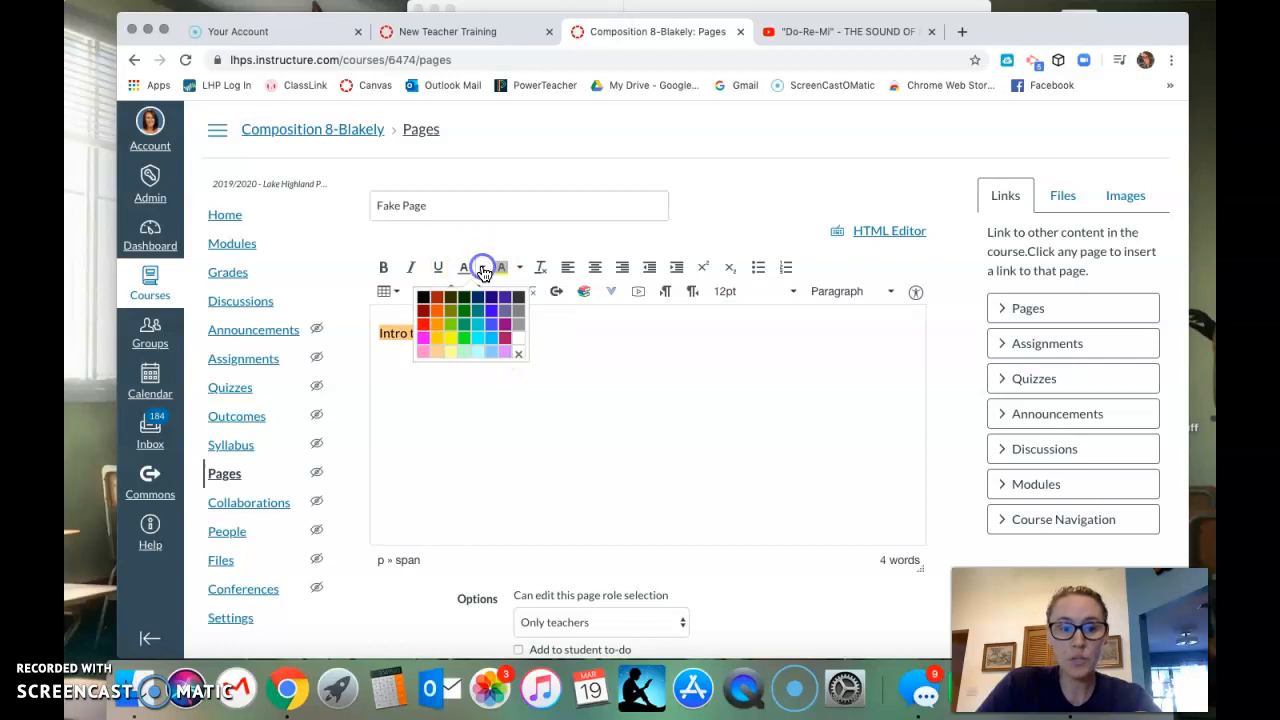
left_click(437, 322)
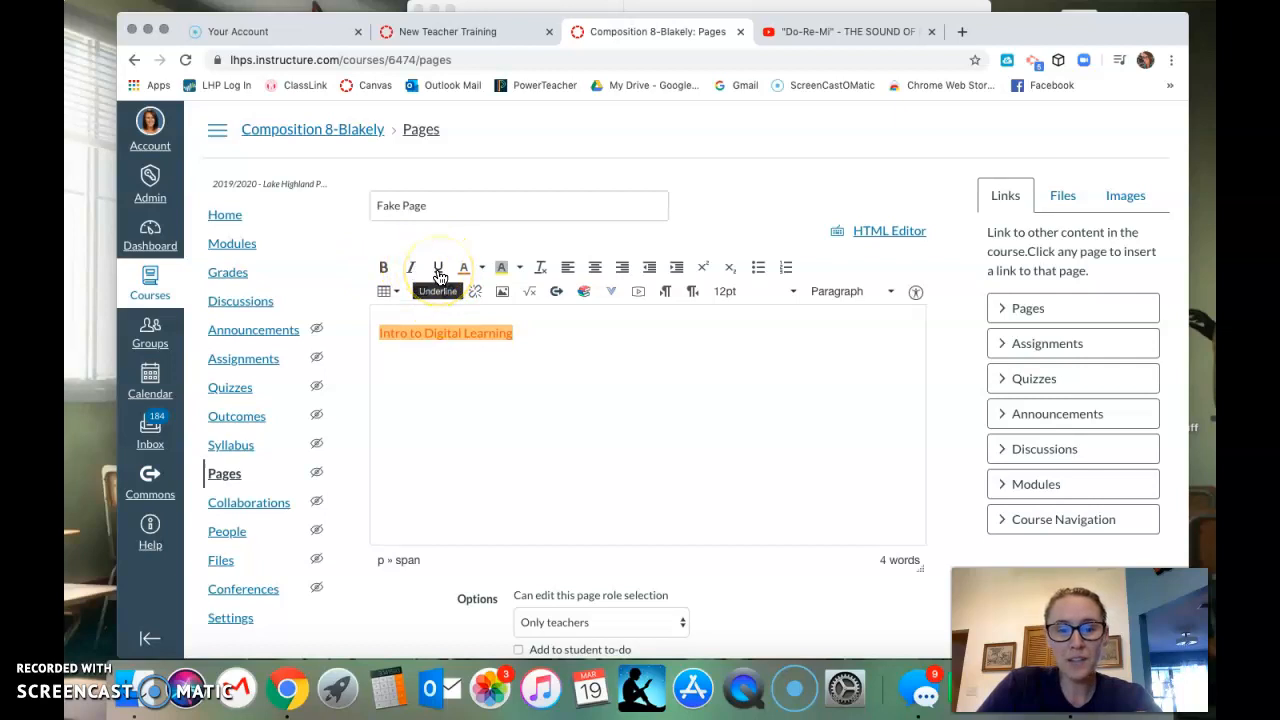
Try centre and right alignment on the "Intro to Digital Learning" line, returning it to left alignment.
left_click(595, 268)
left_click(621, 268)
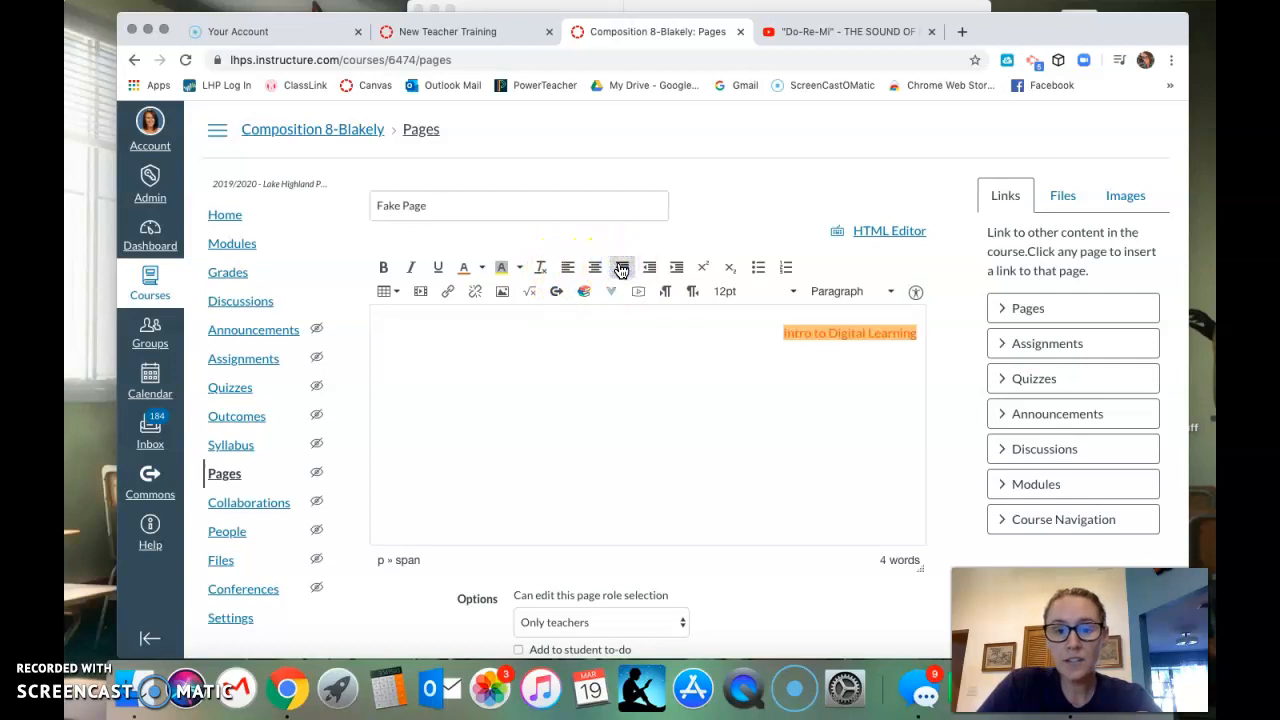
left_click(567, 267)
left_click(551, 334)
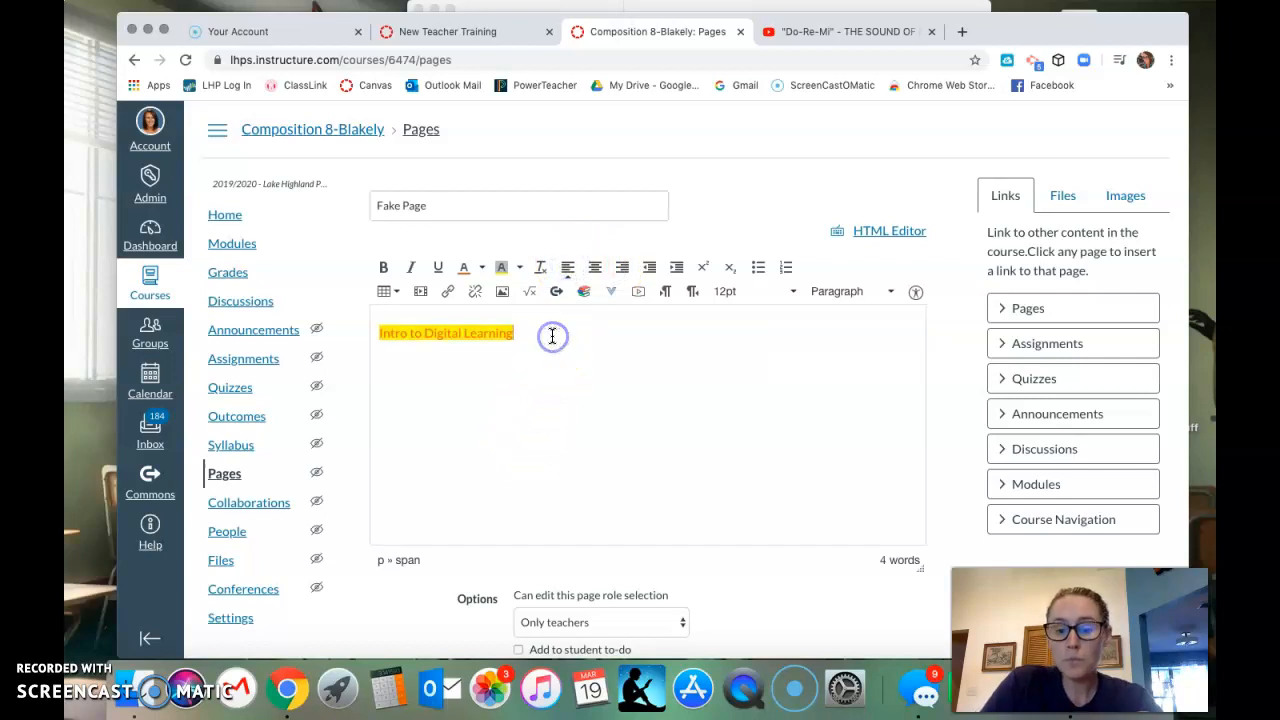
Try a bulleted list and a numbered list on the line below the highlighted text, and remove the list again.
left_click(758, 268)
left_click(785, 268)
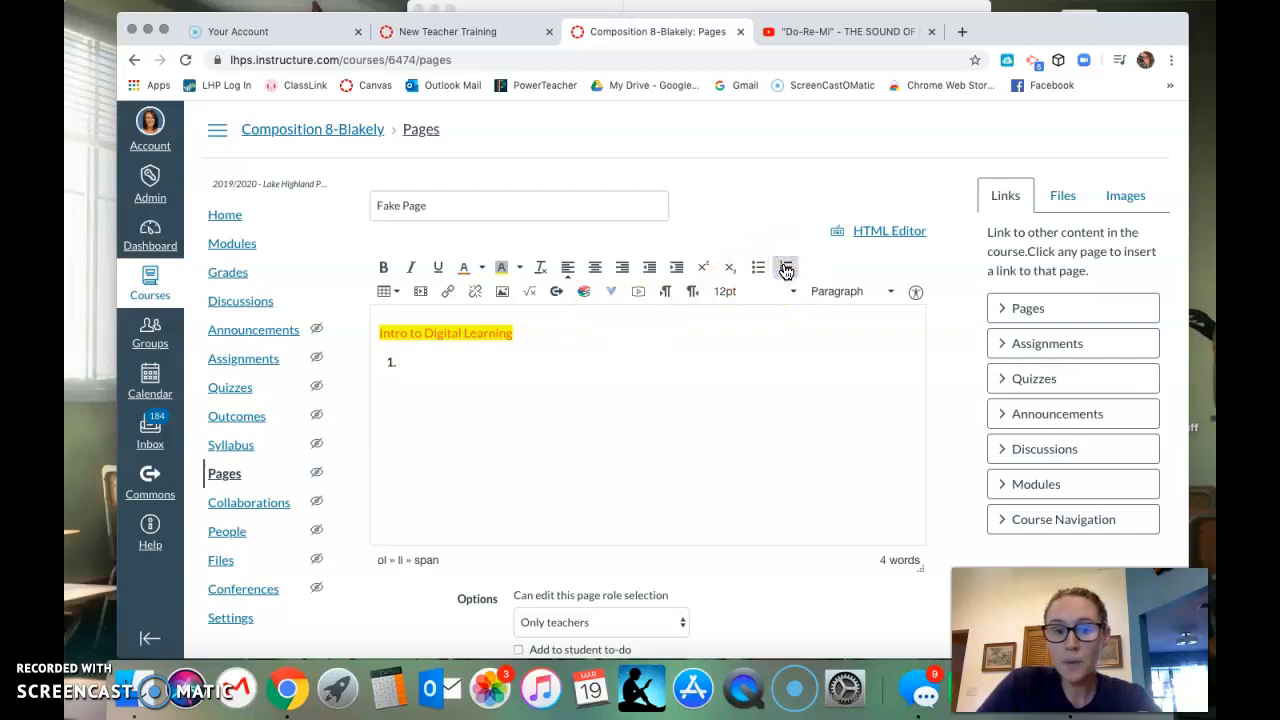
left_click(610, 415)
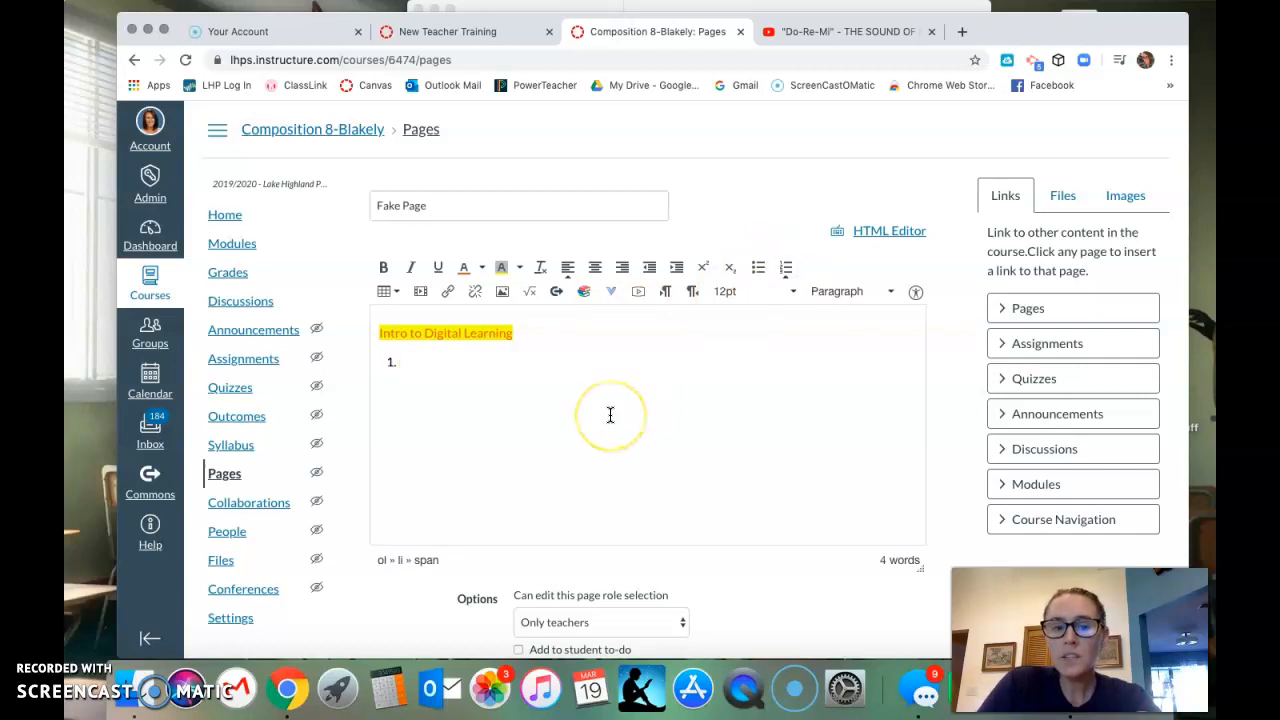
left_click(600, 402)
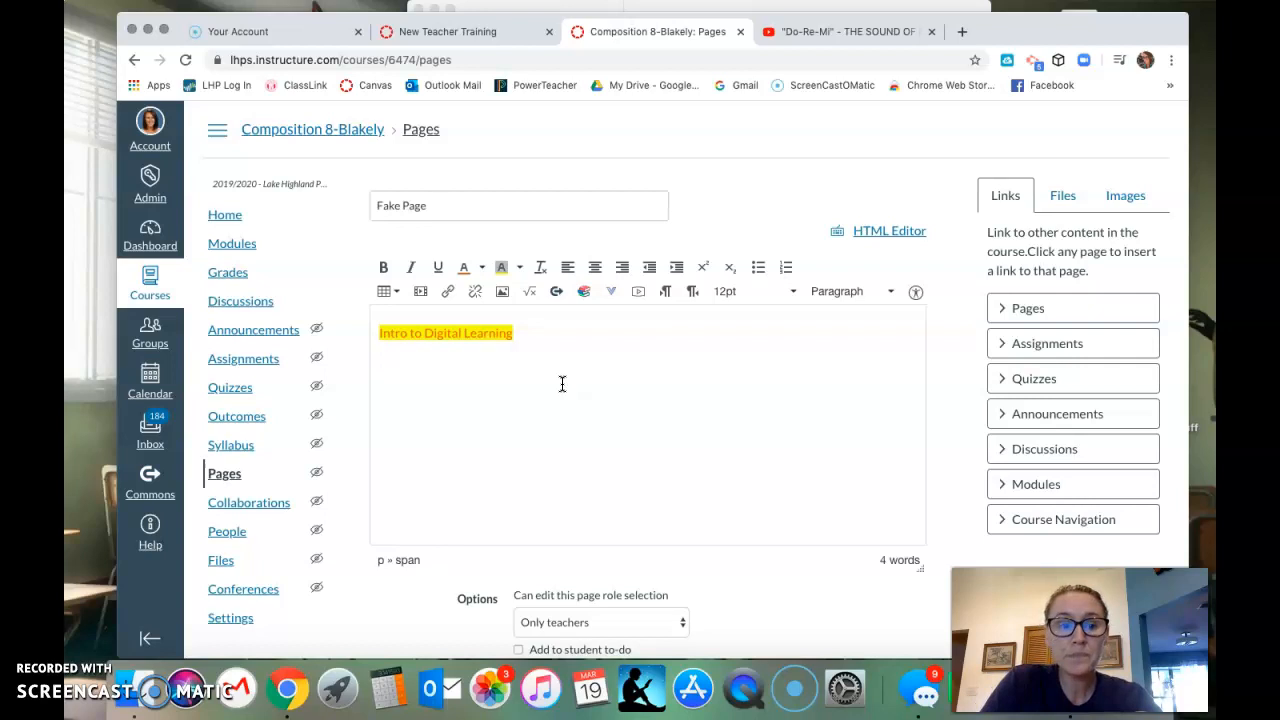
Set the text colour to black and clear the highlight colour for the empty line below "Intro to Digital Learning".
left_click(482, 269)
left_click(423, 293)
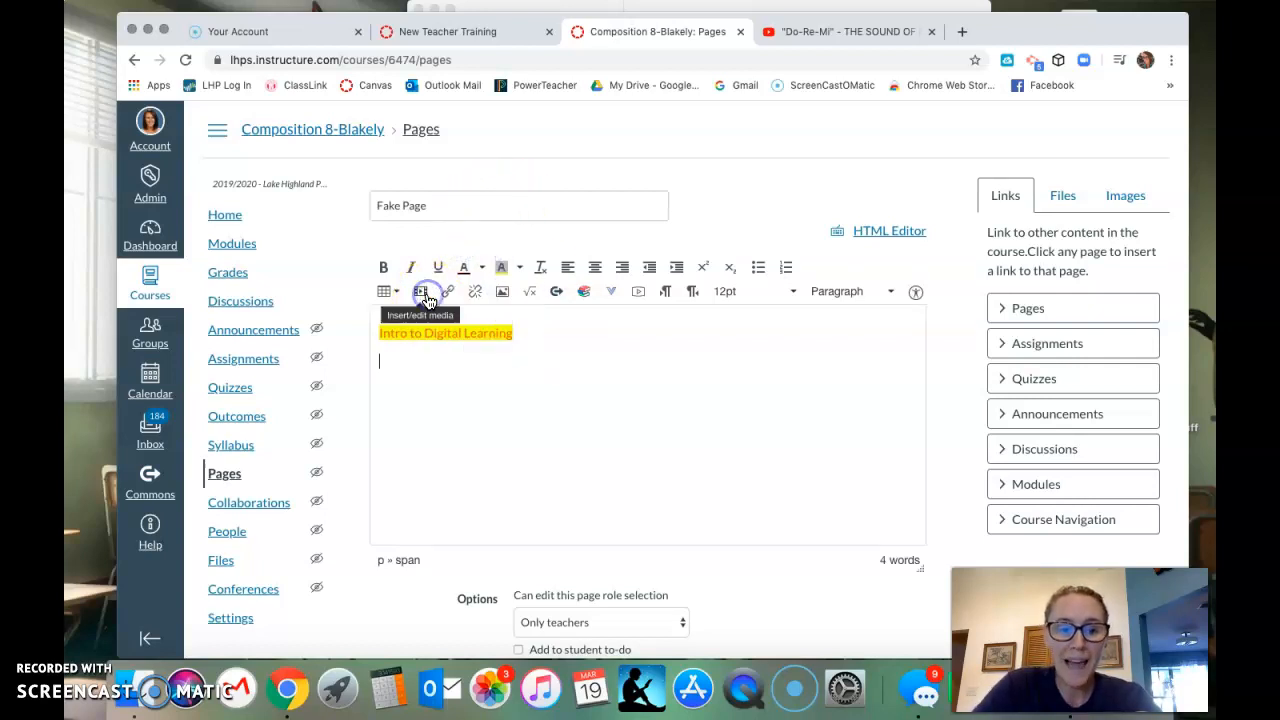
left_click(514, 266)
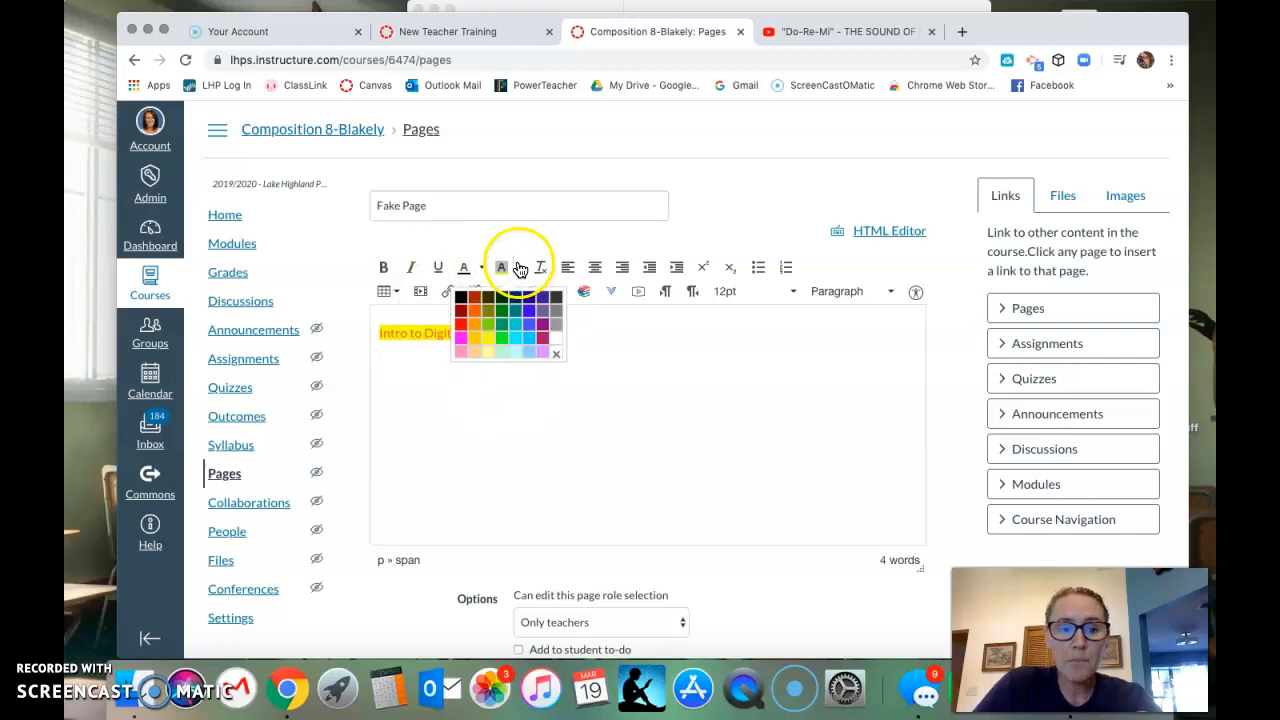
left_click(557, 360)
Insert a table with three columns and one row below the highlighted text, labelling its cells "Choice #1", "Choice #2" and "Choice #3".
left_click(385, 291)
left_click(405, 317)
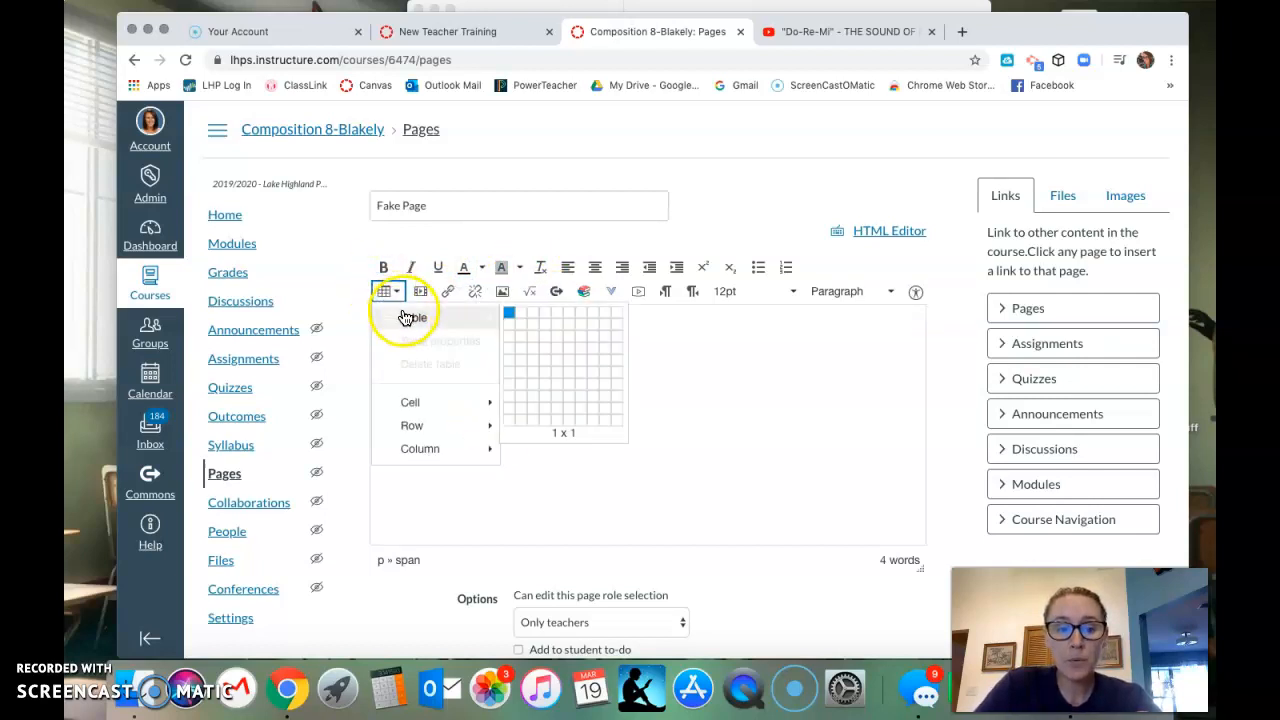
left_click(535, 316)
left_click(455, 396)
type("Choice #1")
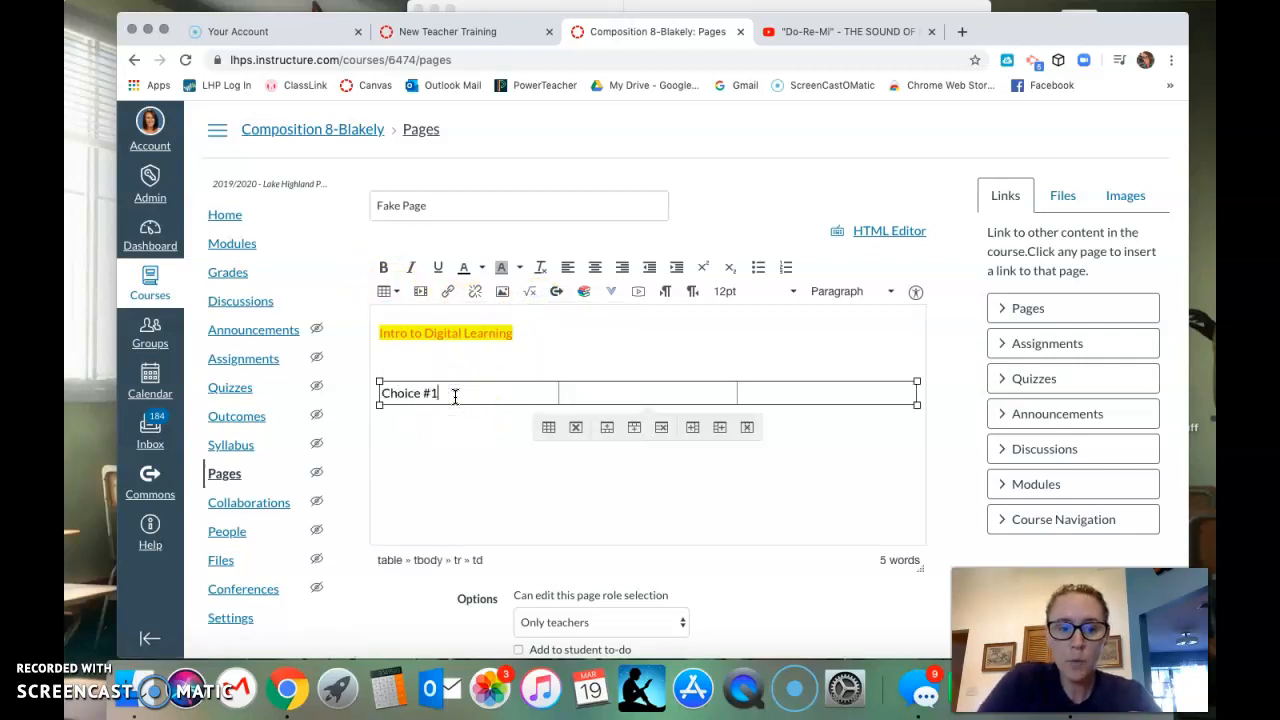
left_click(636, 392)
type("Choic")
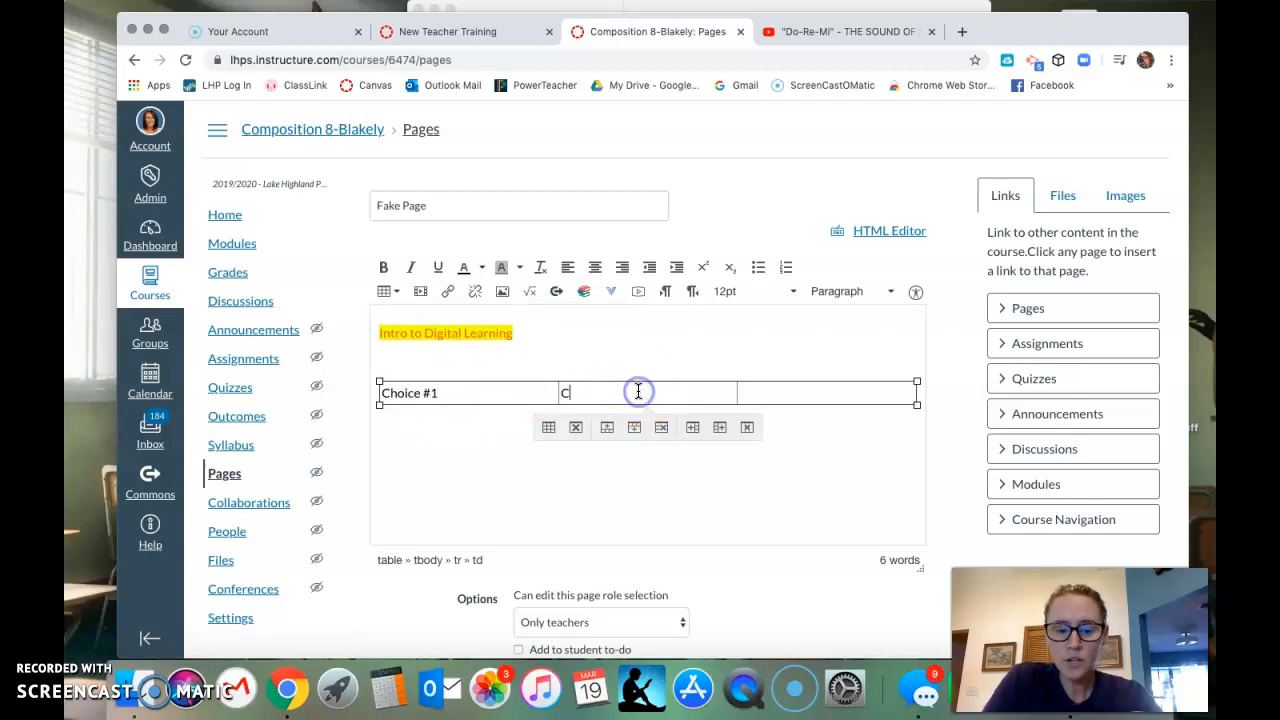
left_click(871, 385)
type("Choice #3")
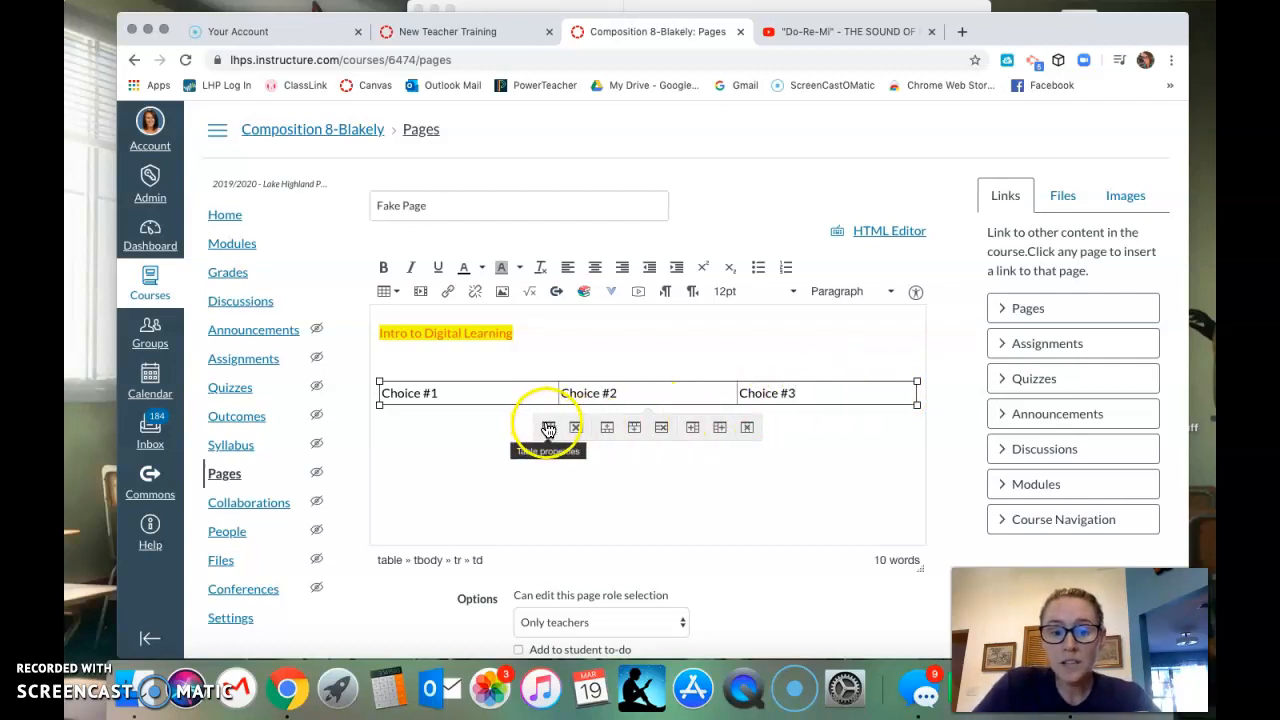
Add two rows above and one row below the "Choice" row, and delete the whole table.
left_click(608, 430)
left_click(634, 451)
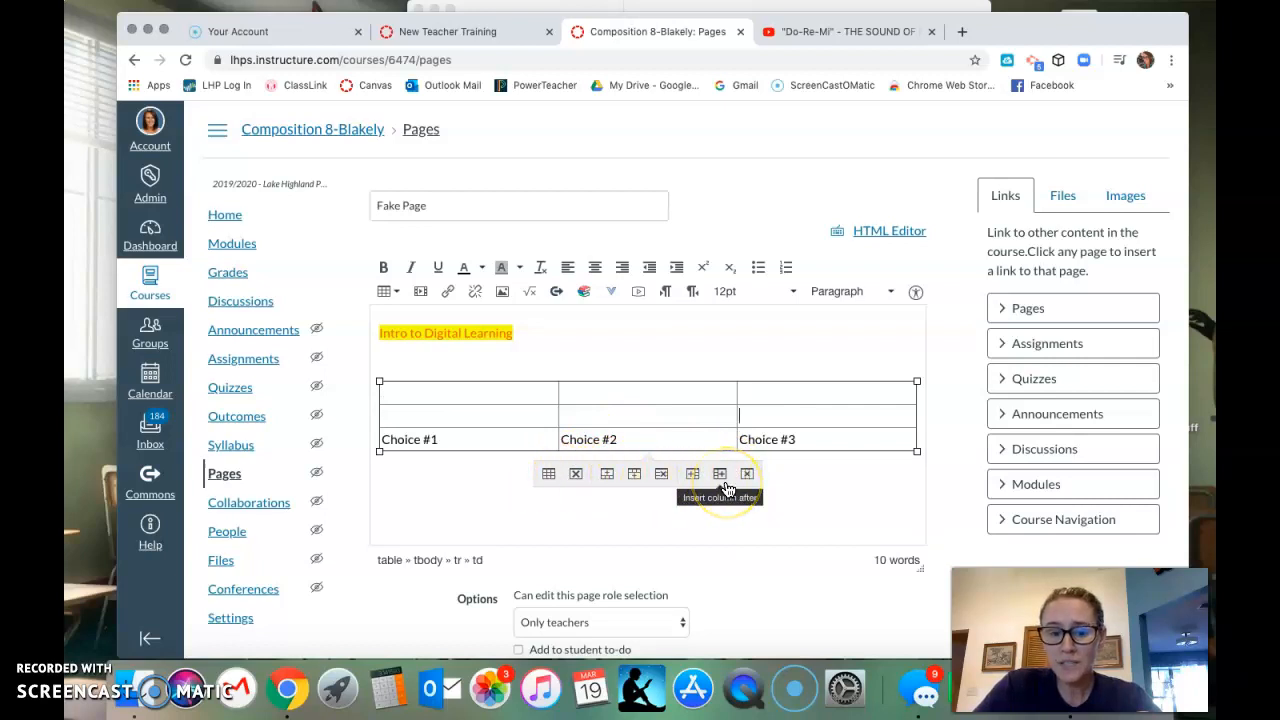
left_click(823, 437)
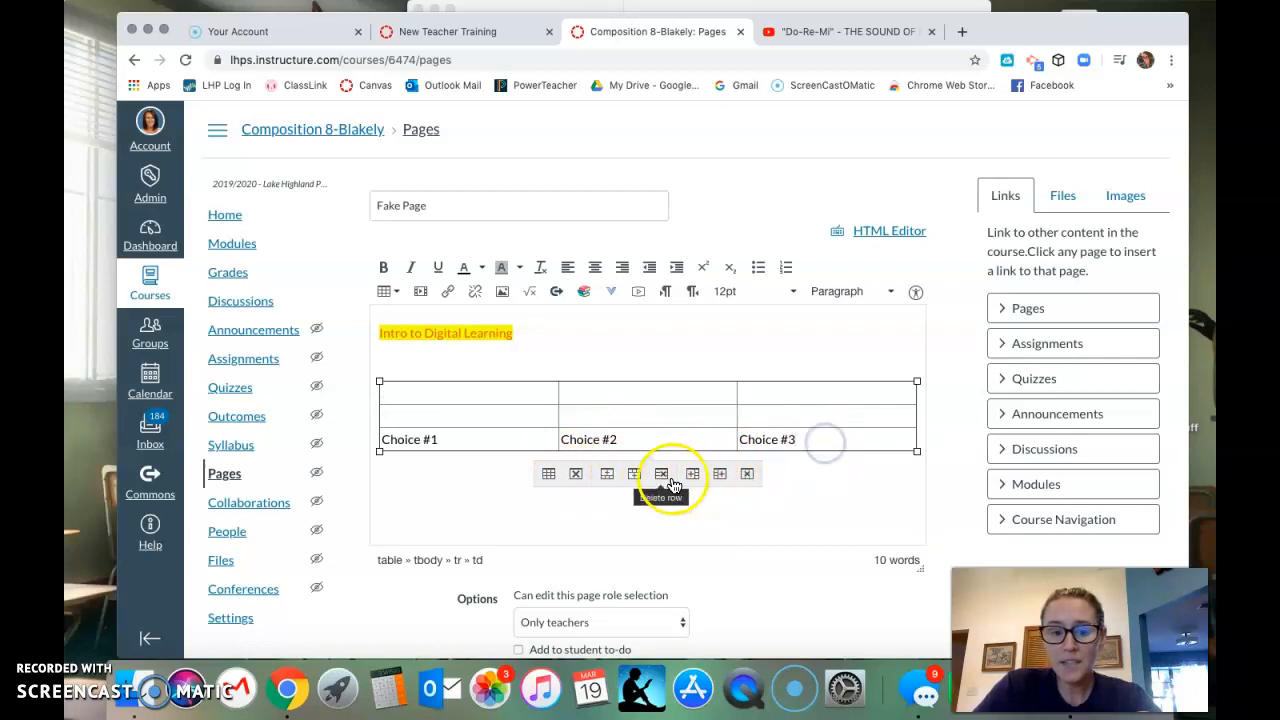
left_click(634, 477)
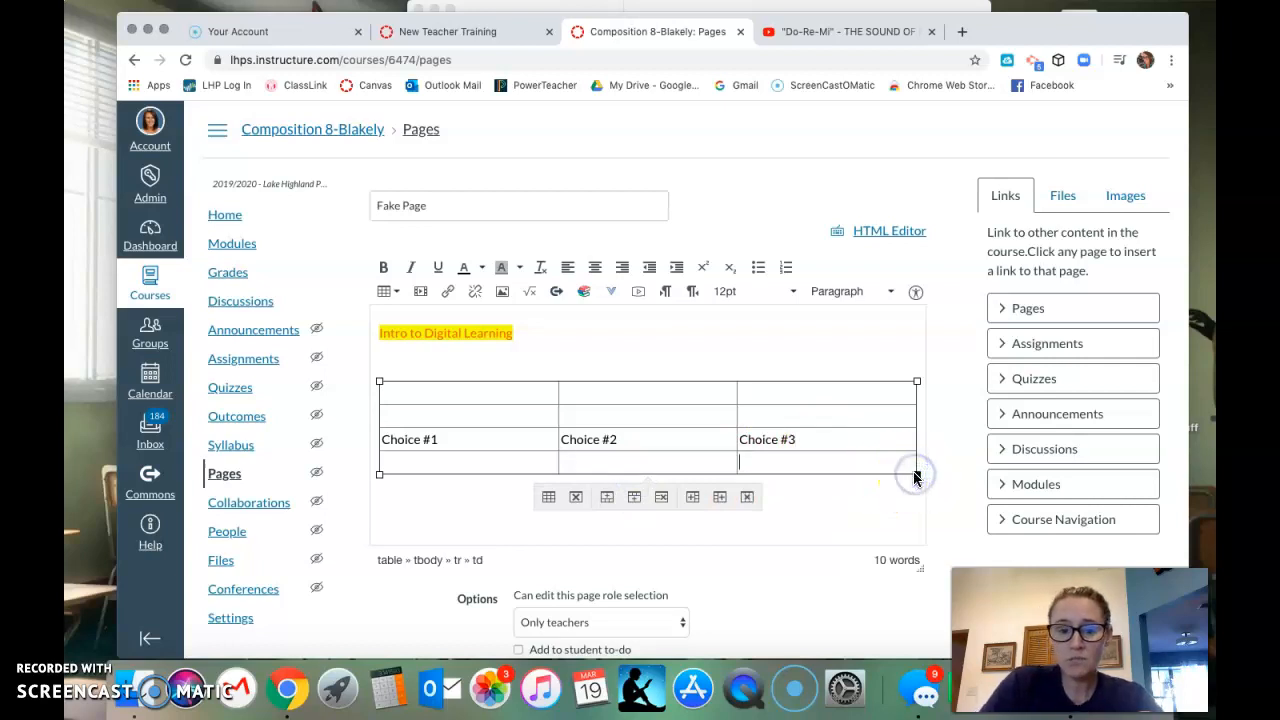
left_click(575, 498)
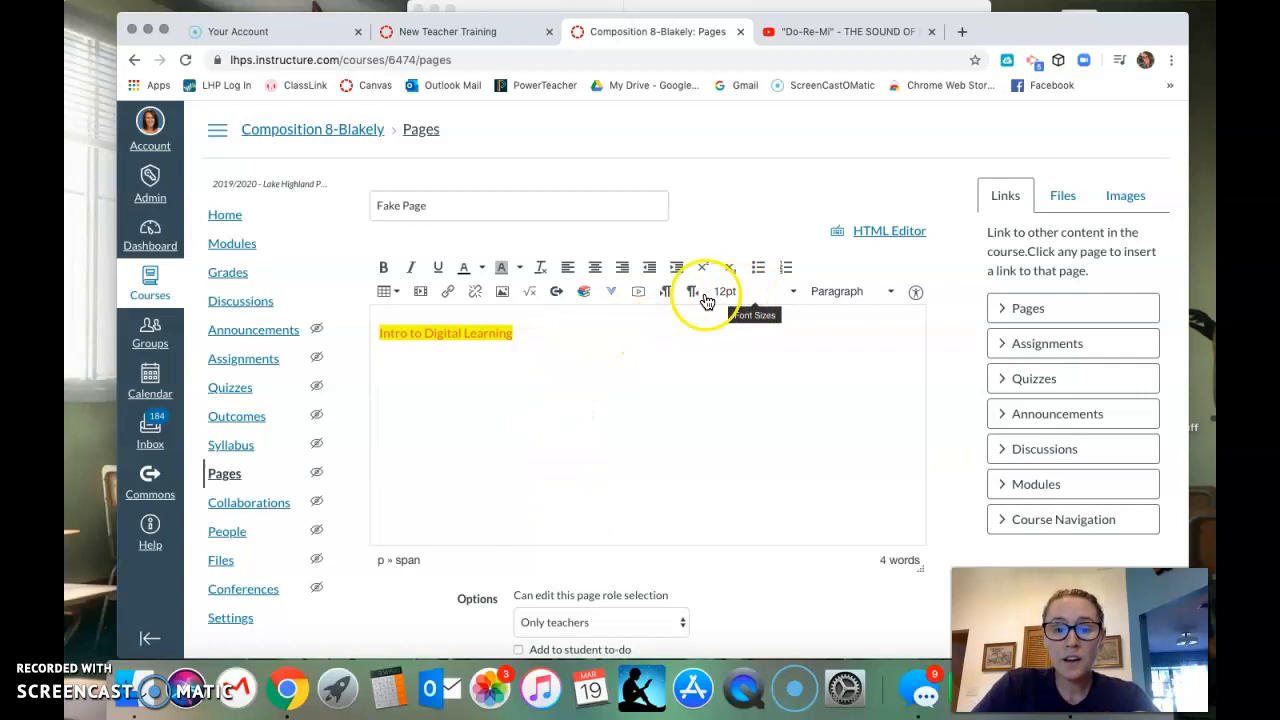
Link the "Intro to Digital Learning" text to the "Do-Re-Mi" YouTube video, using the web address copied from its open browser tab.
left_click(449, 292)
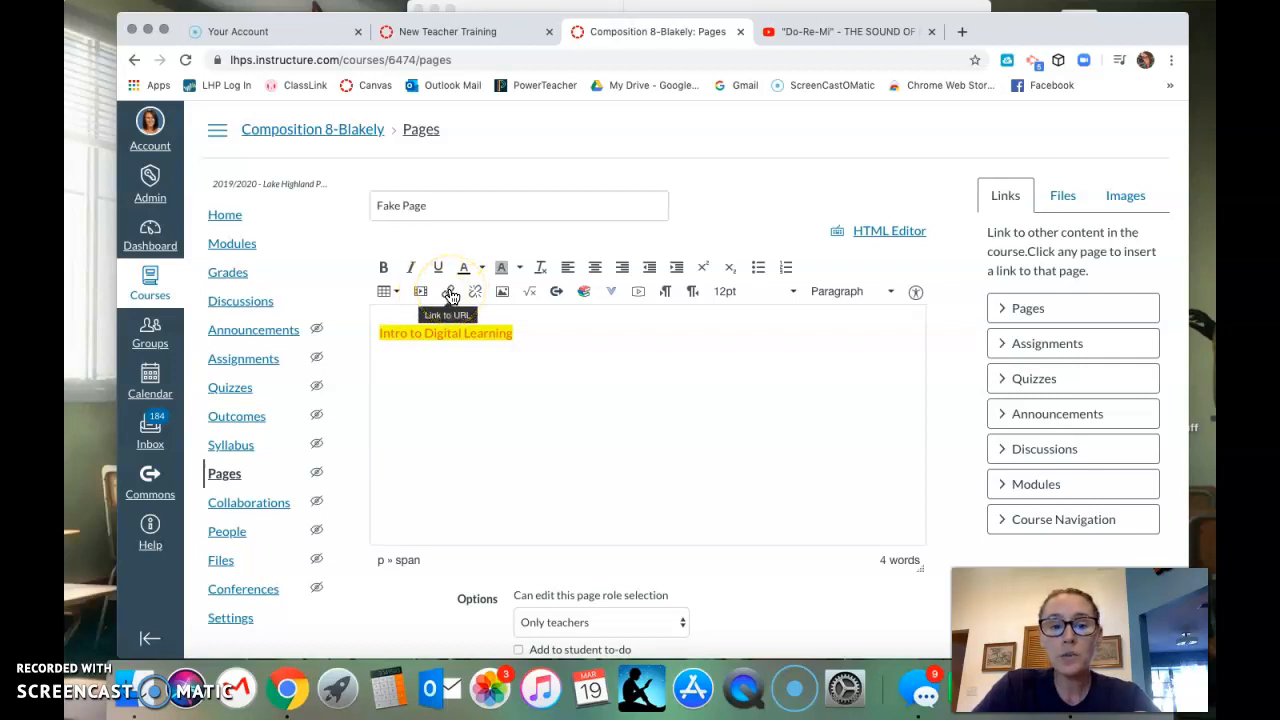
left_click(531, 332)
left_click_drag(531, 332, 370, 328)
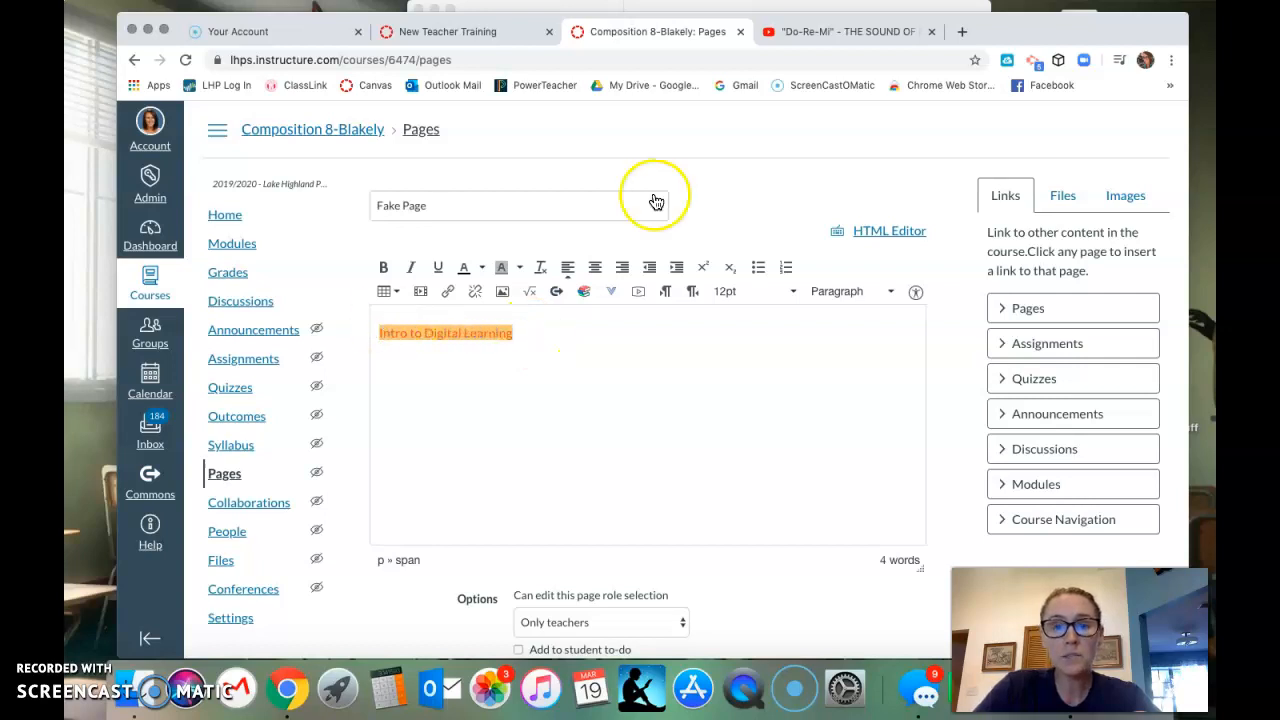
left_click(824, 32)
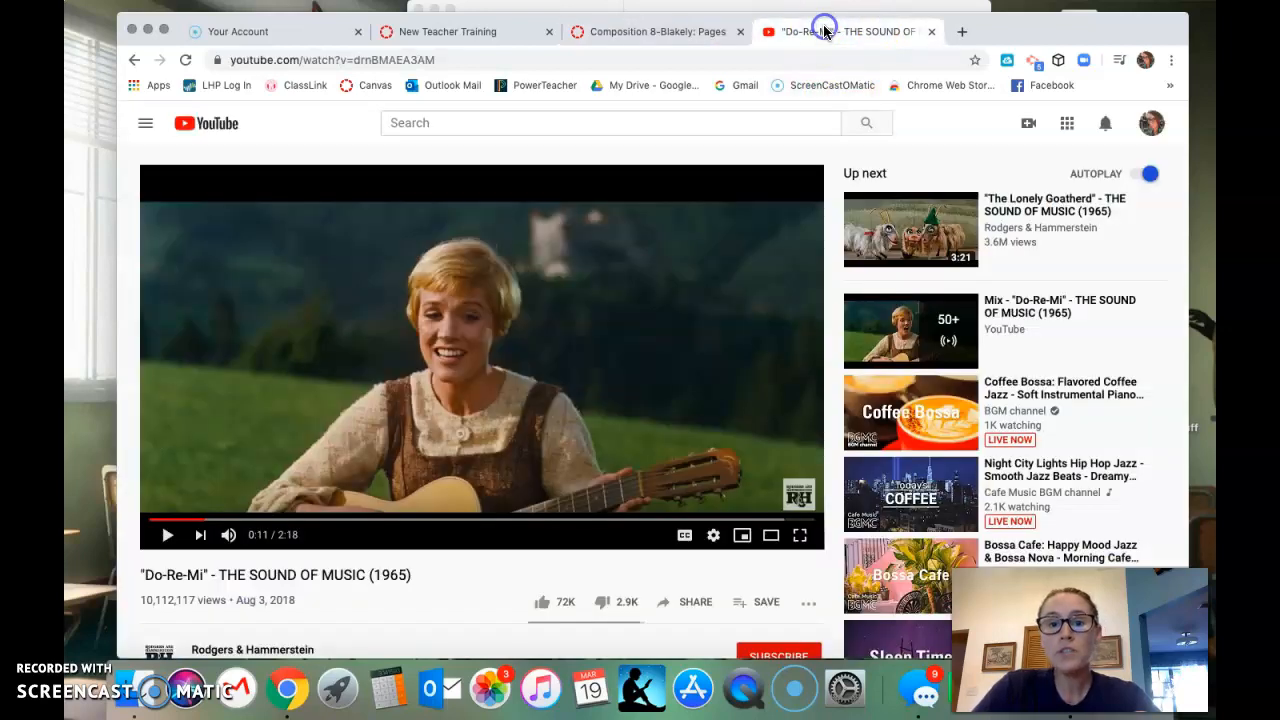
left_click(724, 58)
key("super+c")
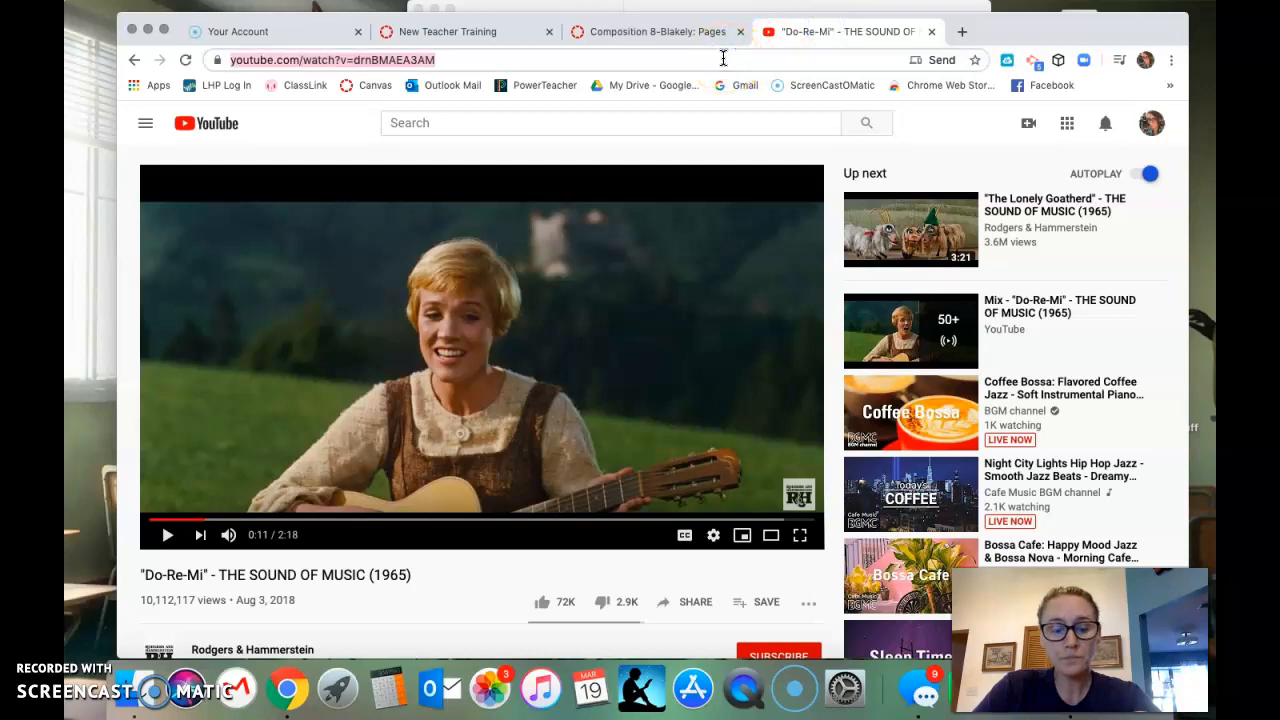
left_click(664, 32)
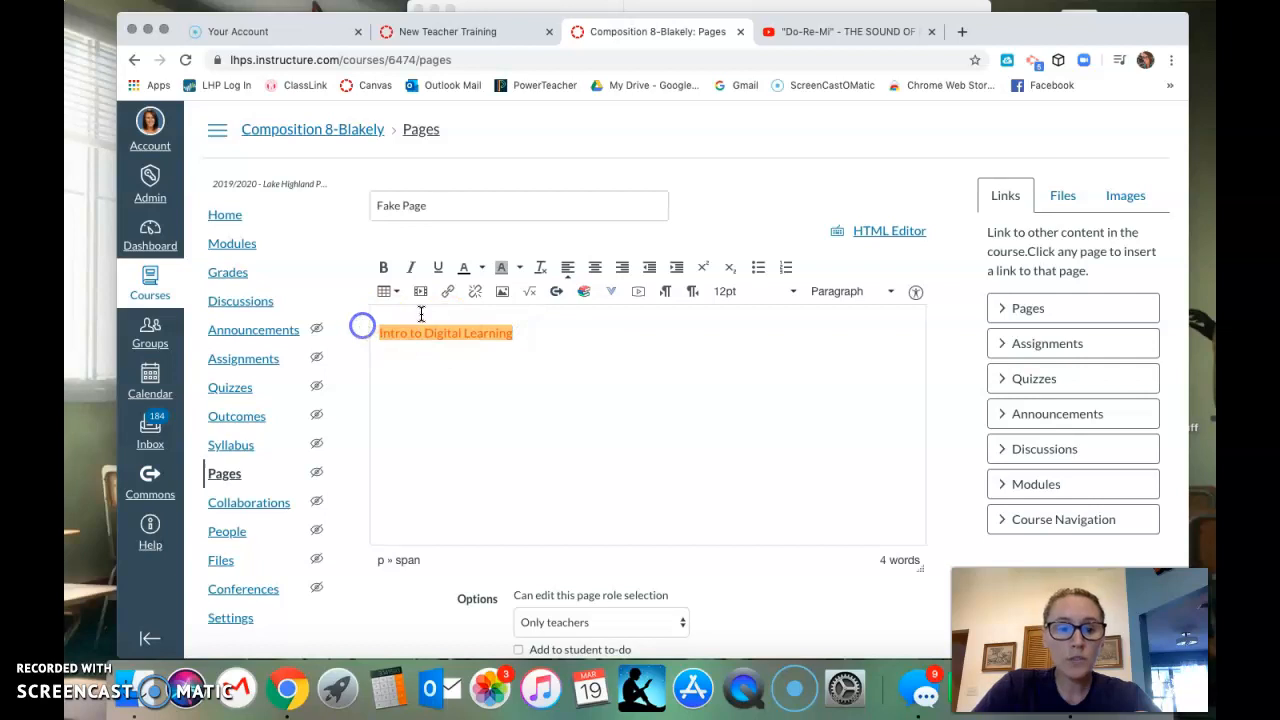
left_click(449, 293)
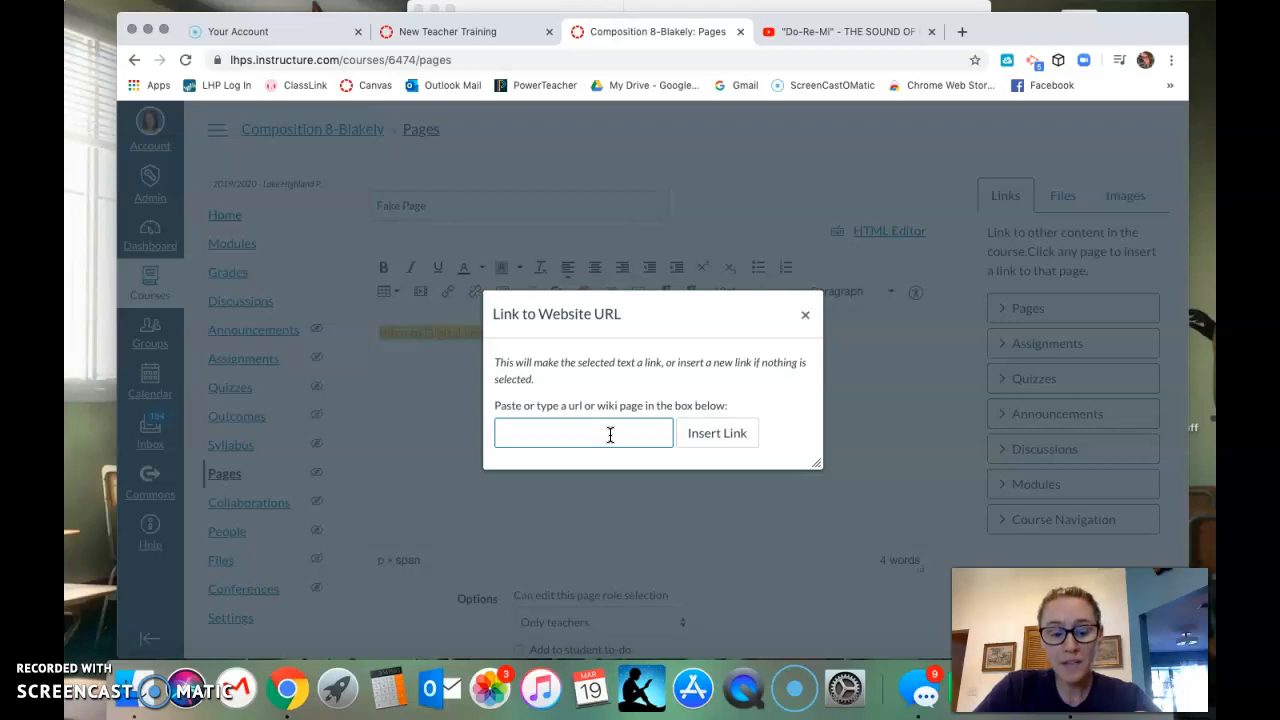
key("super+v")
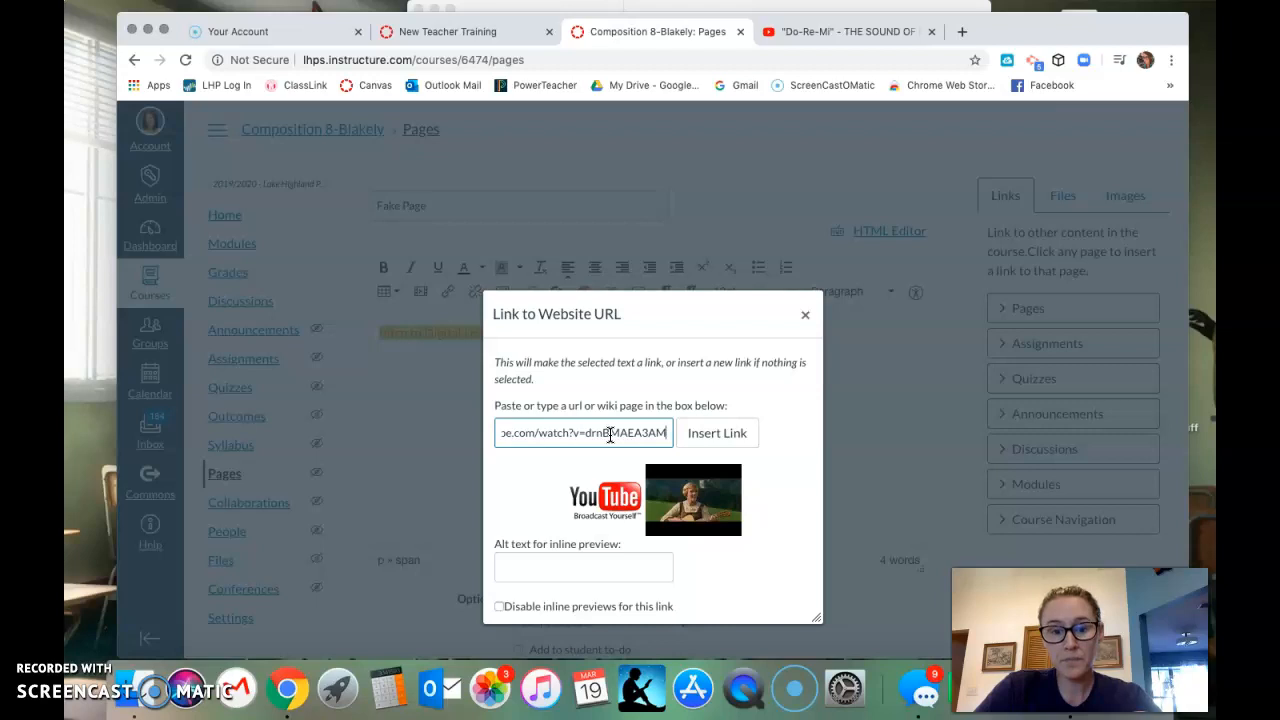
left_click(720, 437)
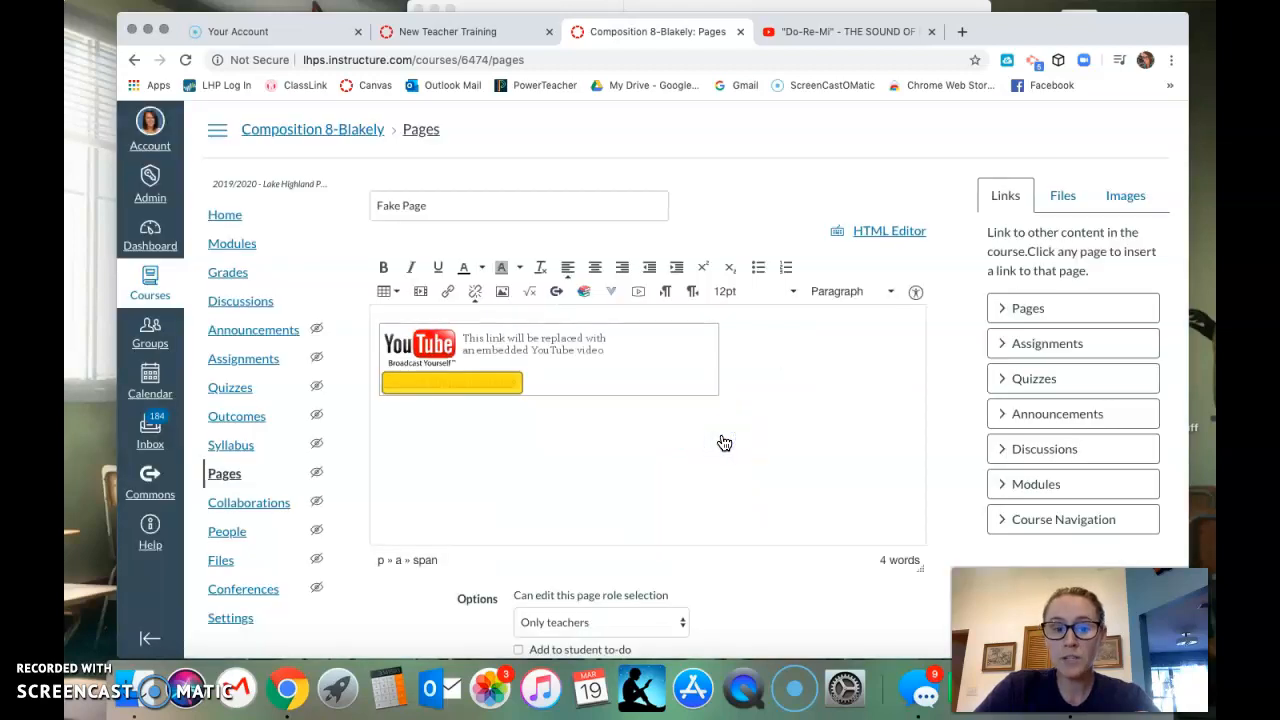
Insert a second link to the same video on a blank line below the linked text, and save and publish the page.
left_click(723, 436)
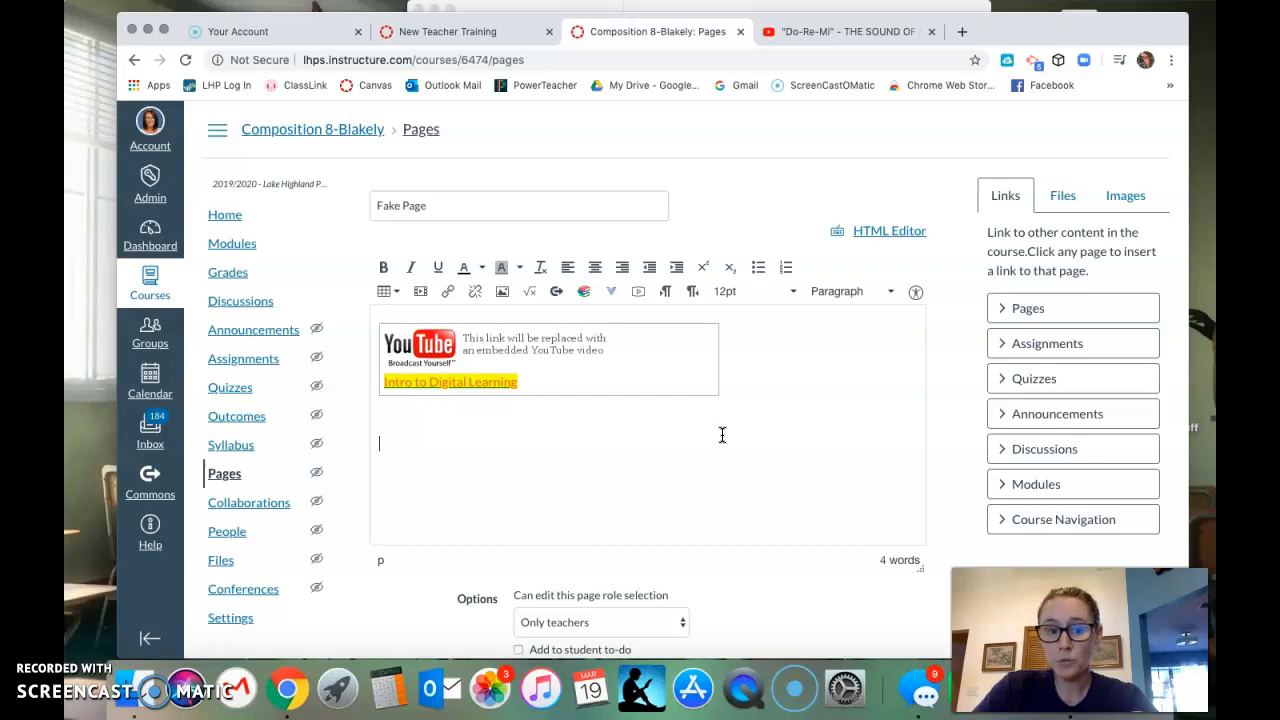
left_click(446, 290)
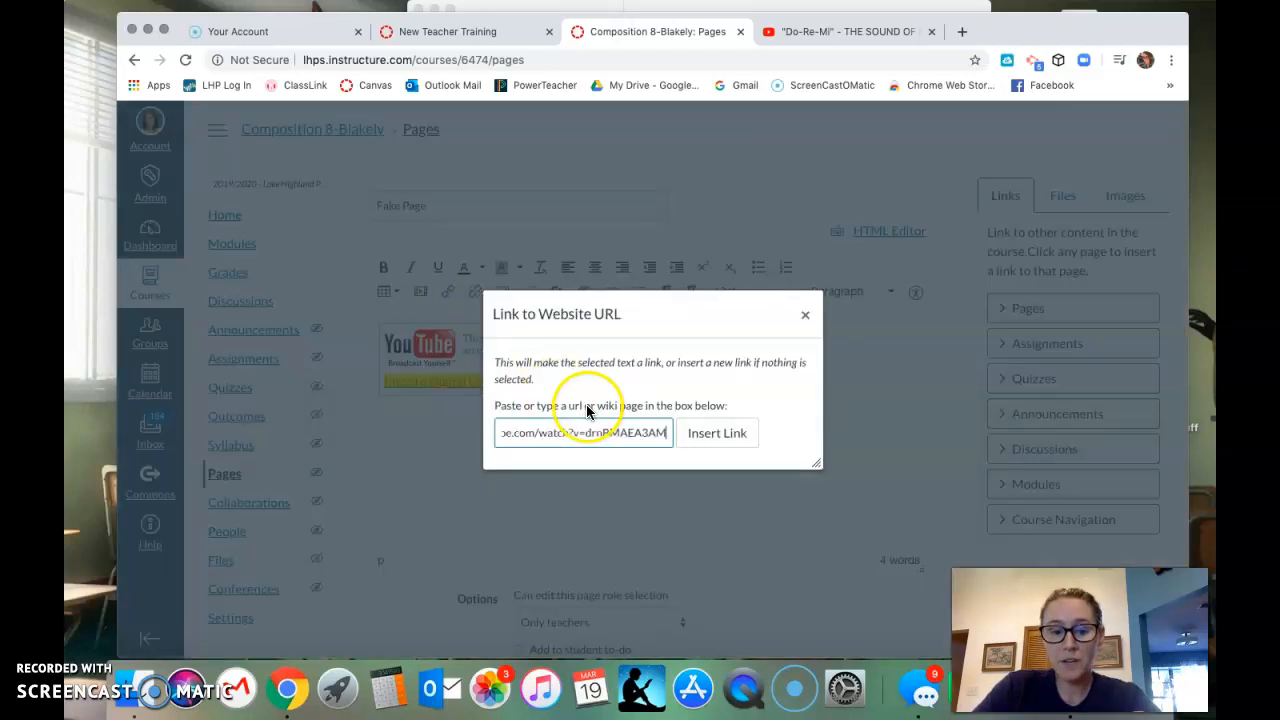
key("super+v")
left_click(716, 437)
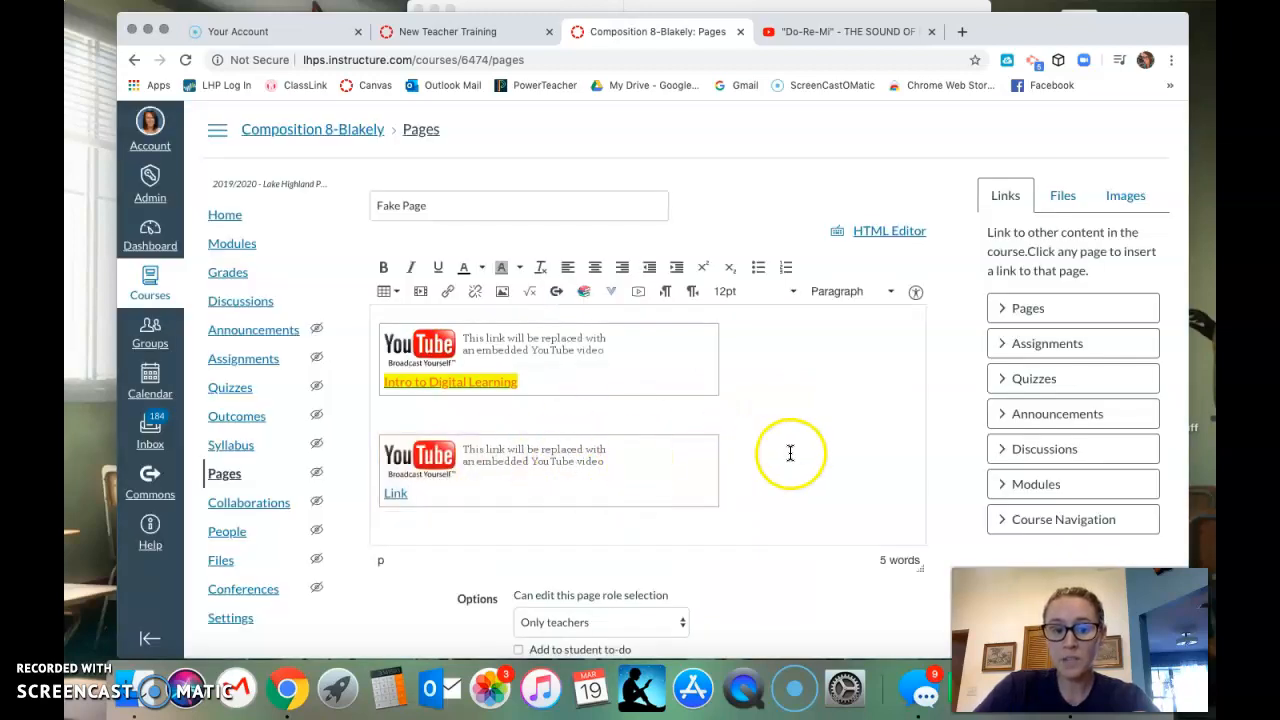
scroll(840, 471, "down", 3)
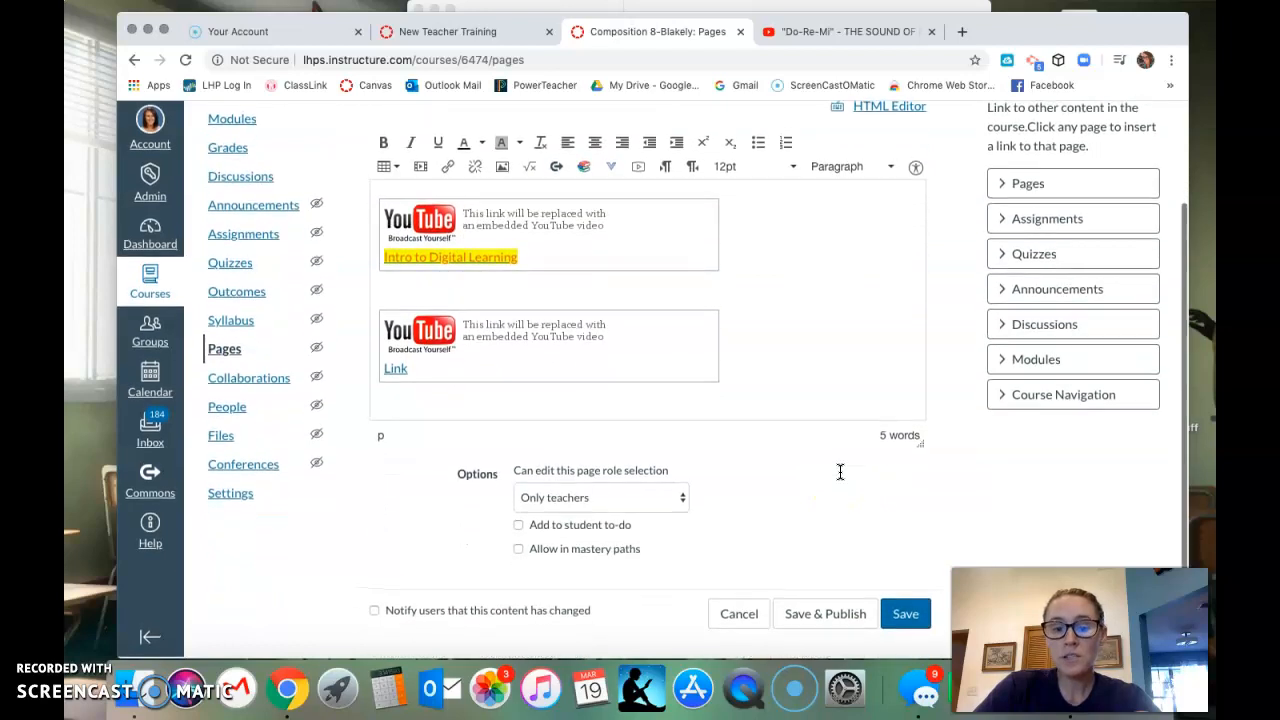
left_click(834, 617)
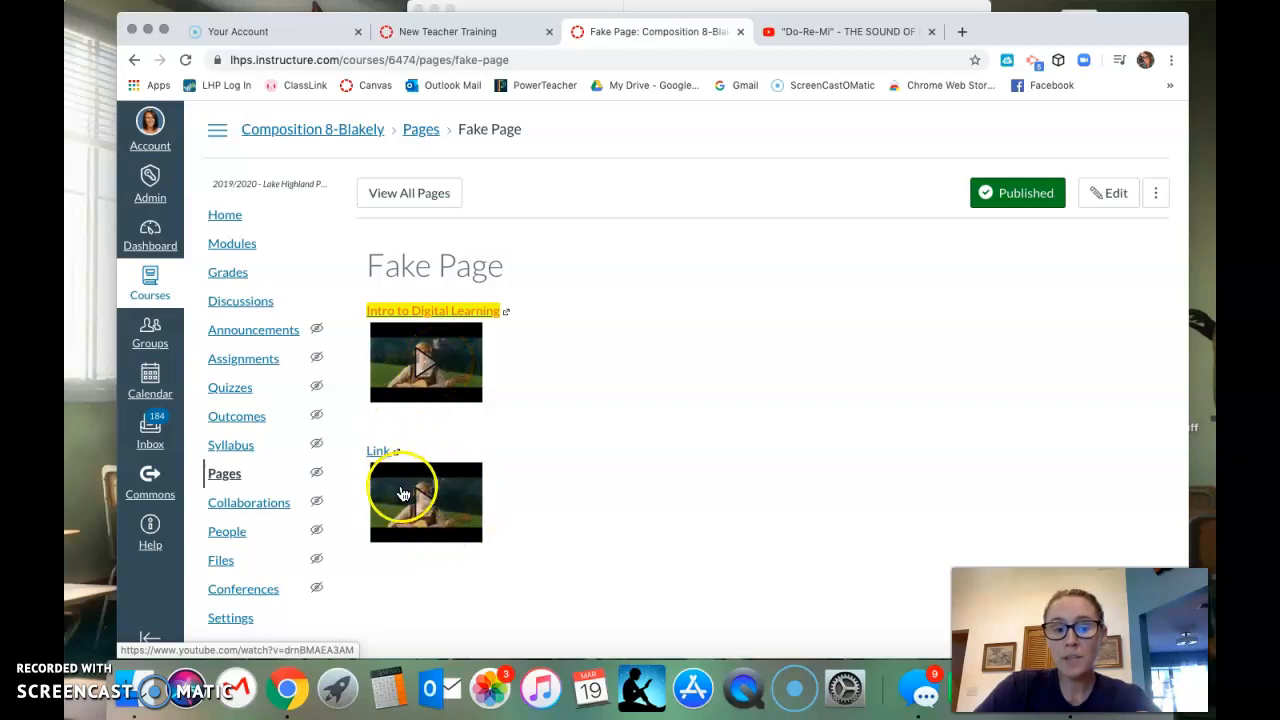
Reopen the published Fake Page for editing and delete everything in its body.
left_click(1121, 203)
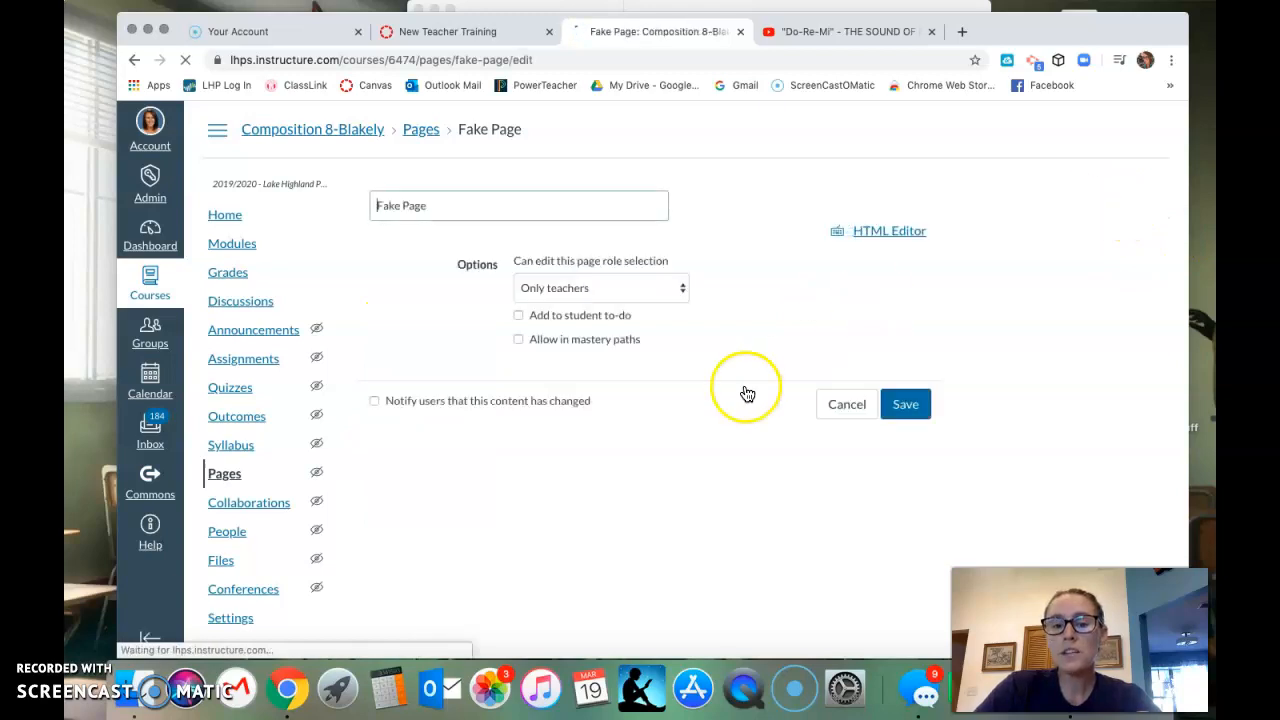
left_click(750, 529)
left_click(387, 335)
key("BackSpace")
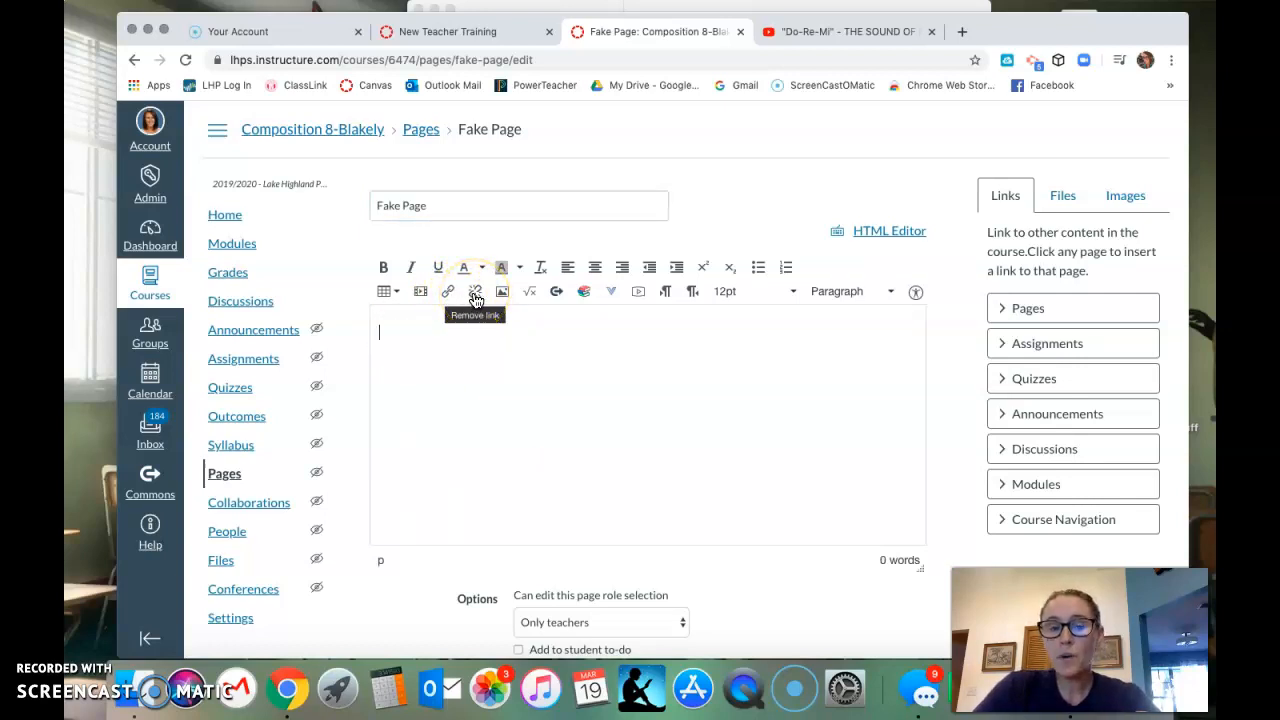
left_click(543, 420)
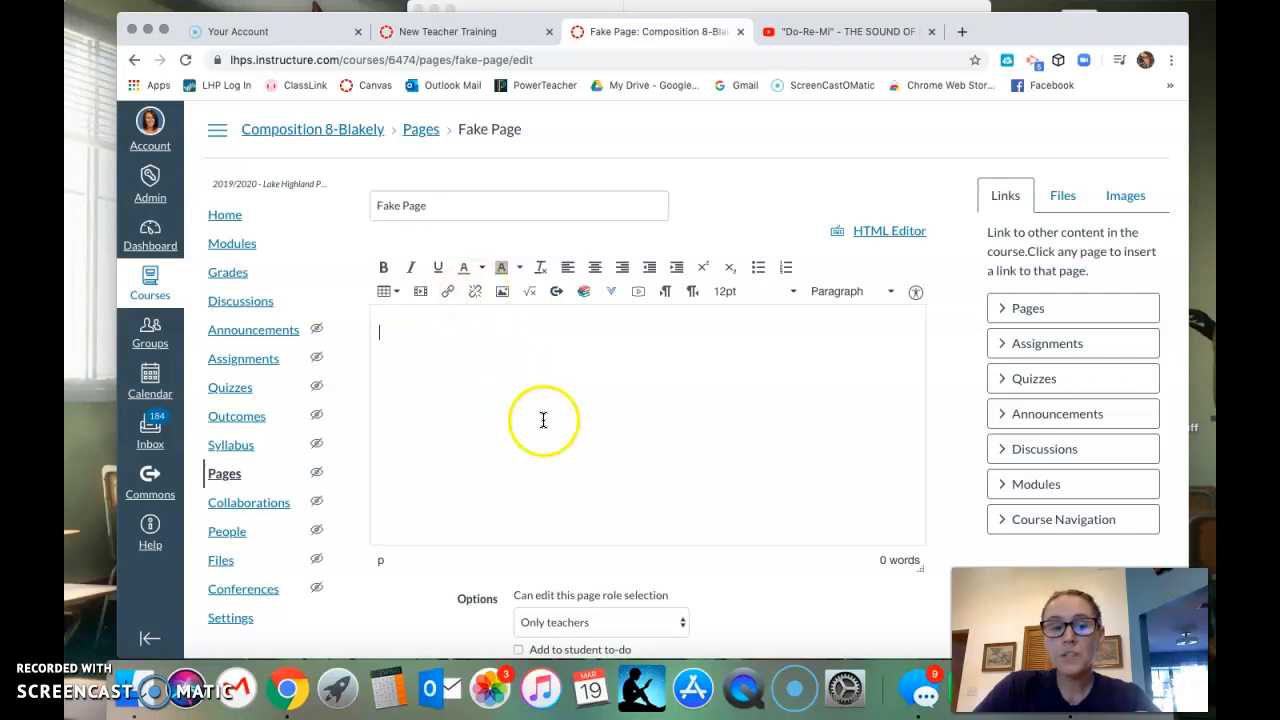
left_click(502, 292)
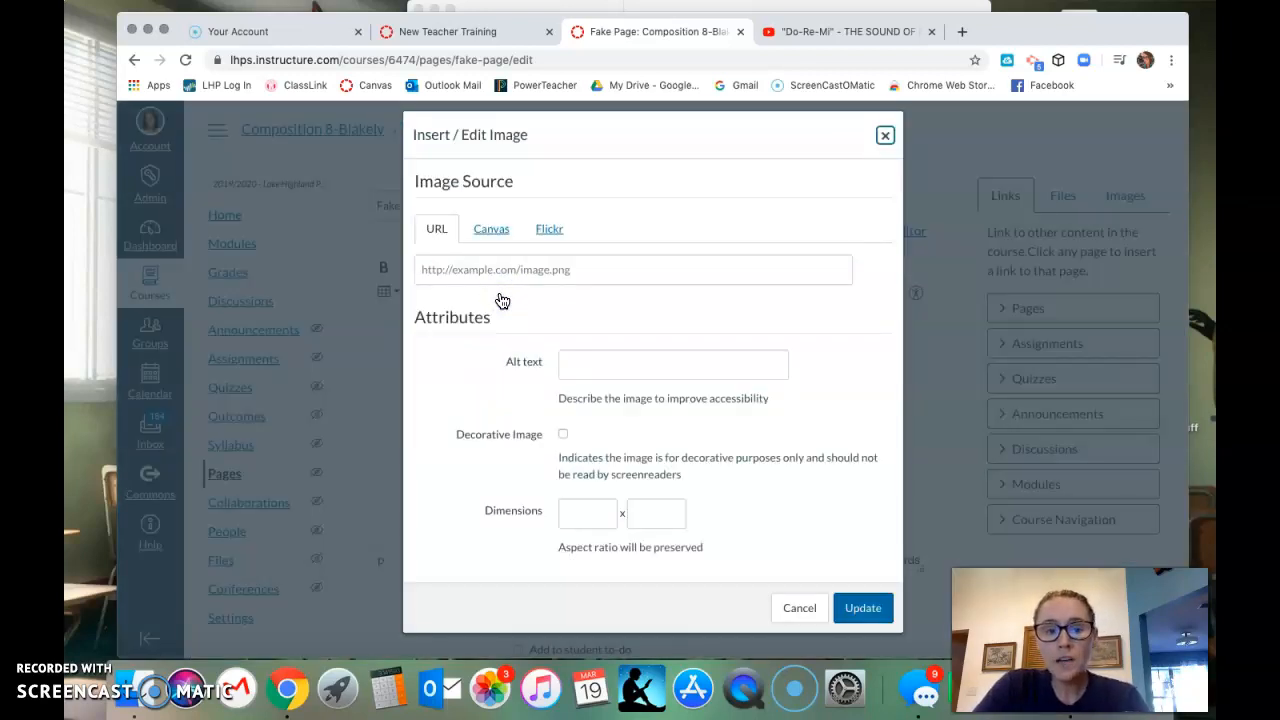
left_click(491, 232)
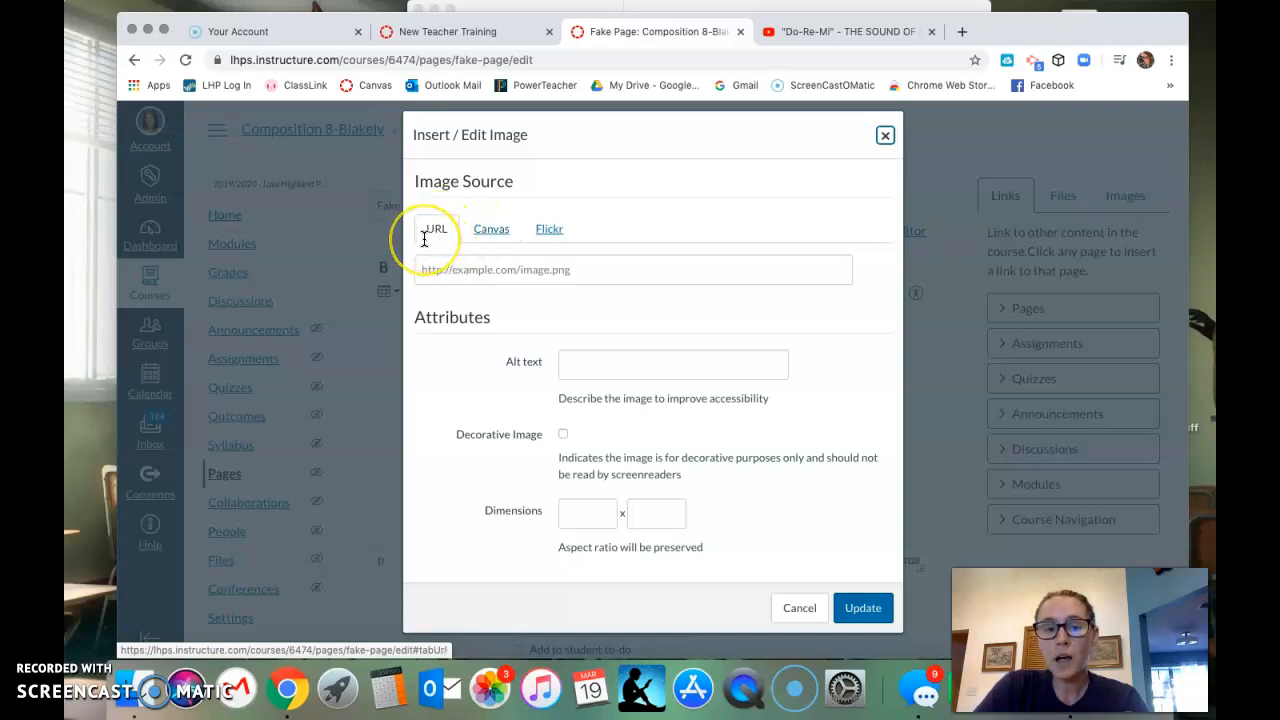
left_click(660, 275)
key("super+v")
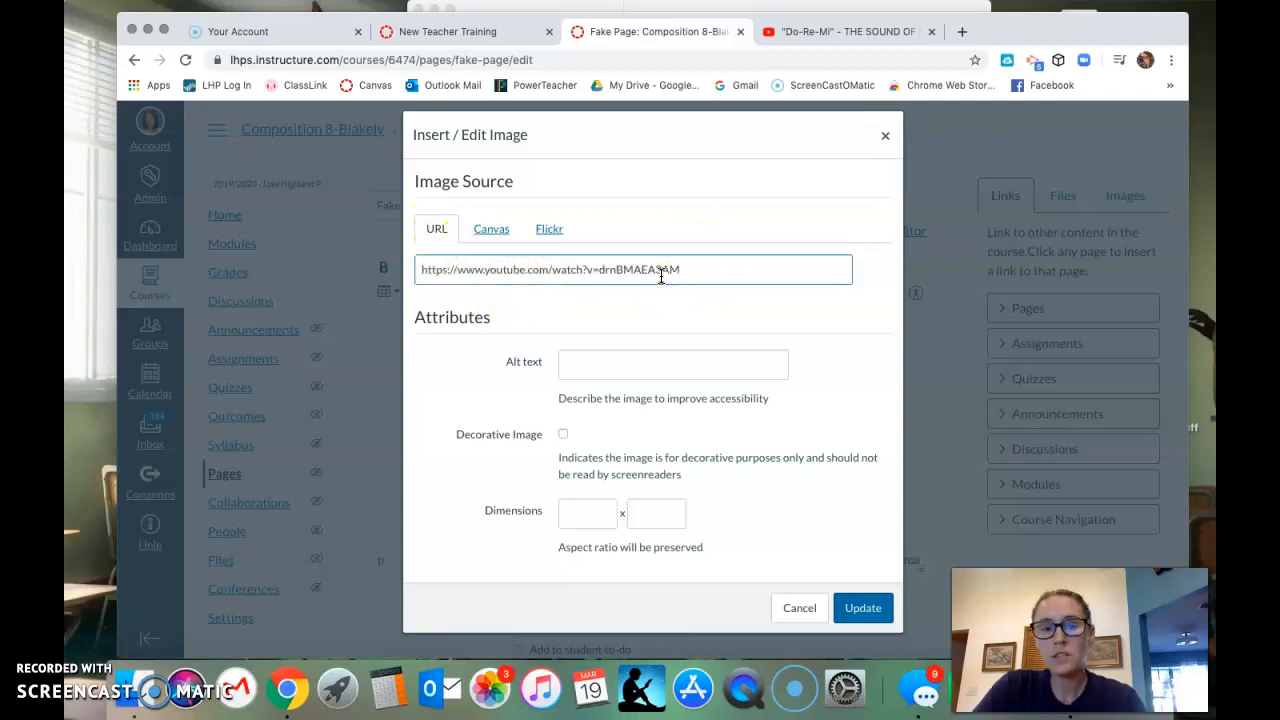
left_click(885, 135)
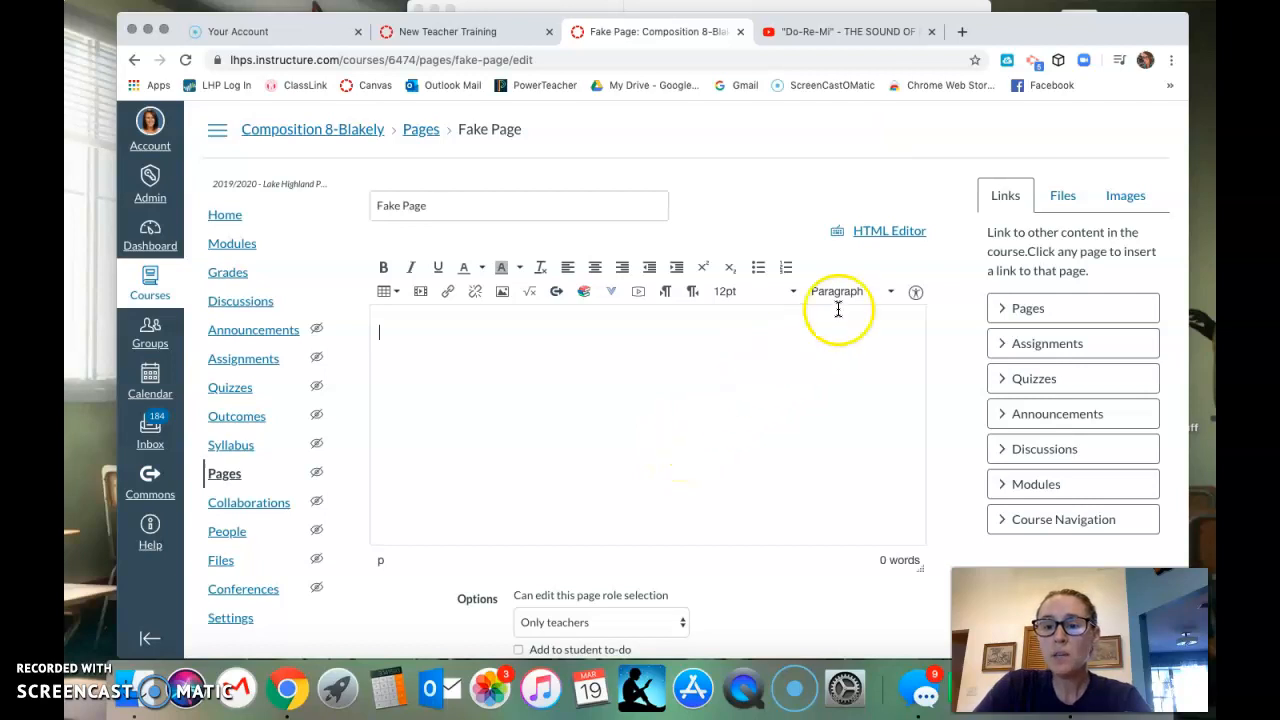
Upload IMG_6908.JPG from the Desktop into the course files as a decorative image, embedding it in the page body.
left_click(1125, 197)
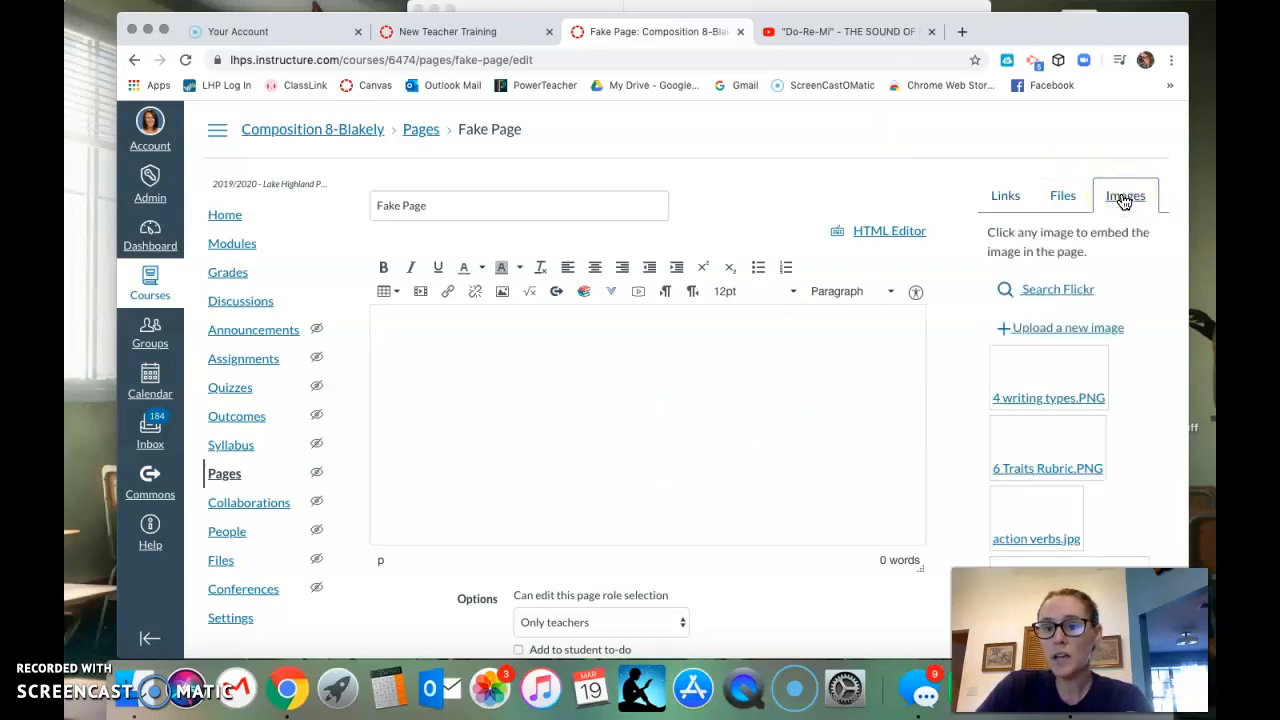
left_click(1080, 329)
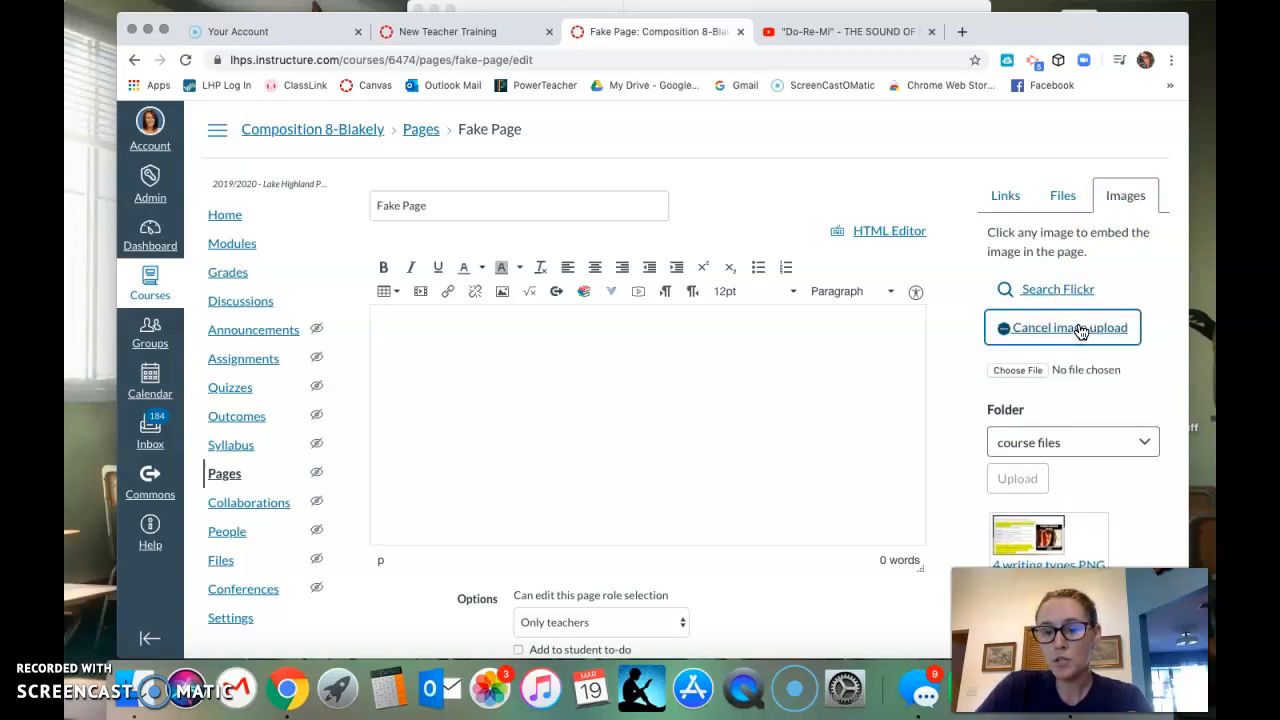
left_click(1027, 371)
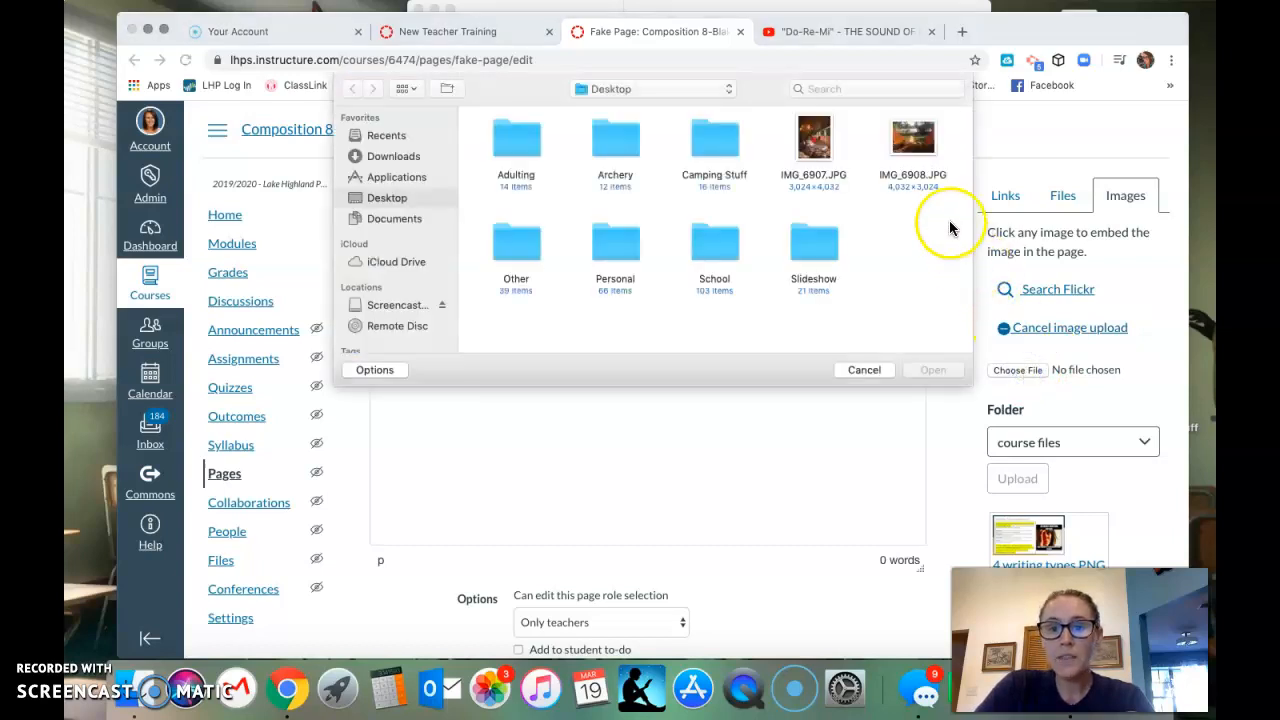
left_click(924, 158)
left_click(940, 369)
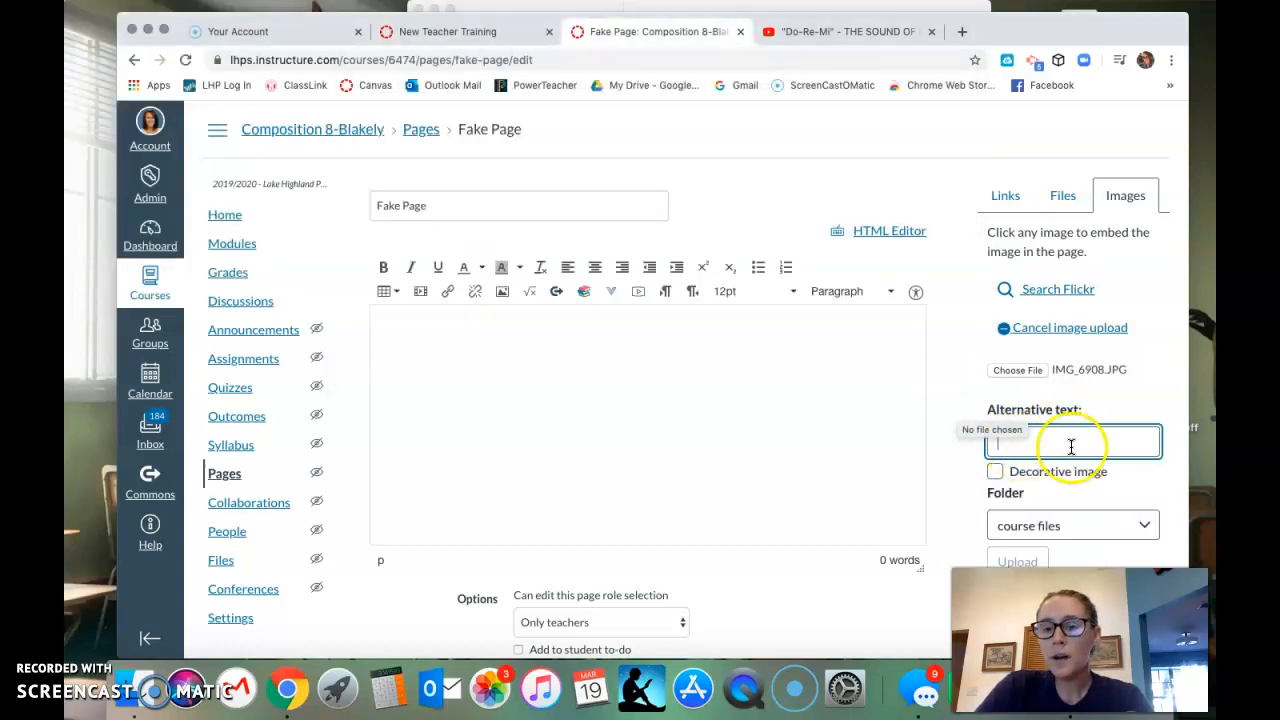
left_click(995, 471)
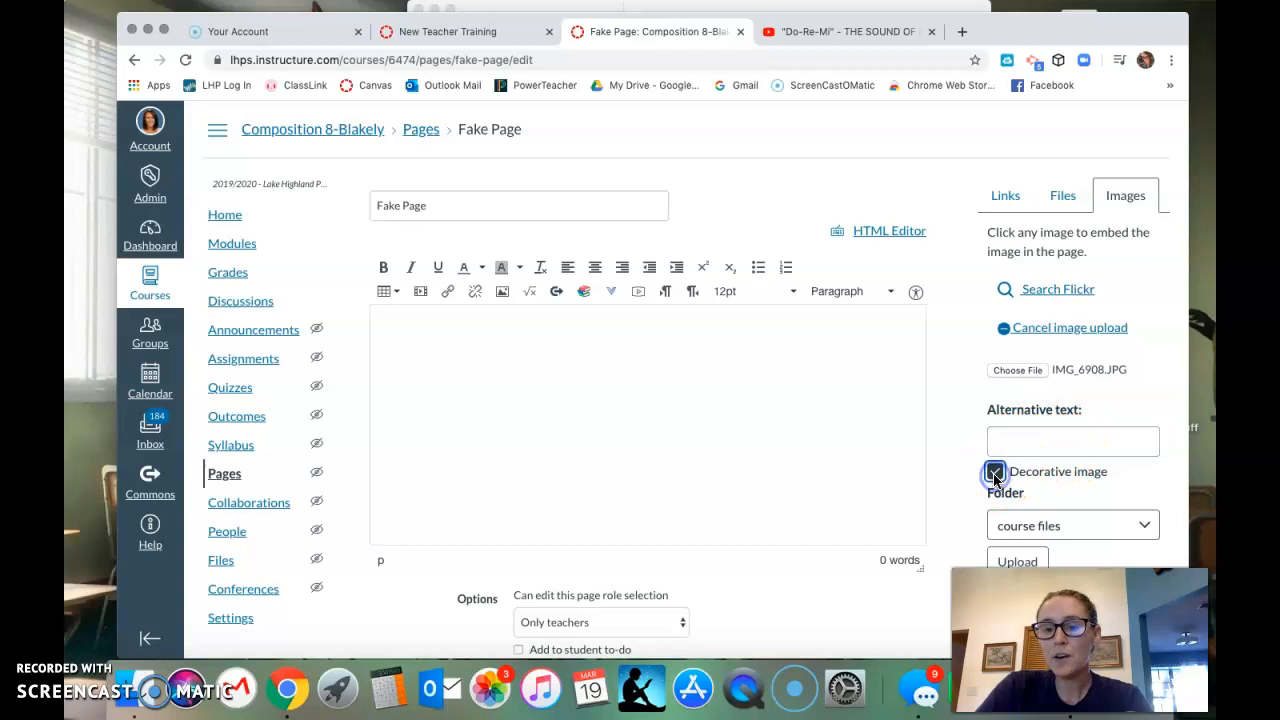
scroll(995, 481, "down", 1)
left_click(1017, 538)
left_click(781, 370)
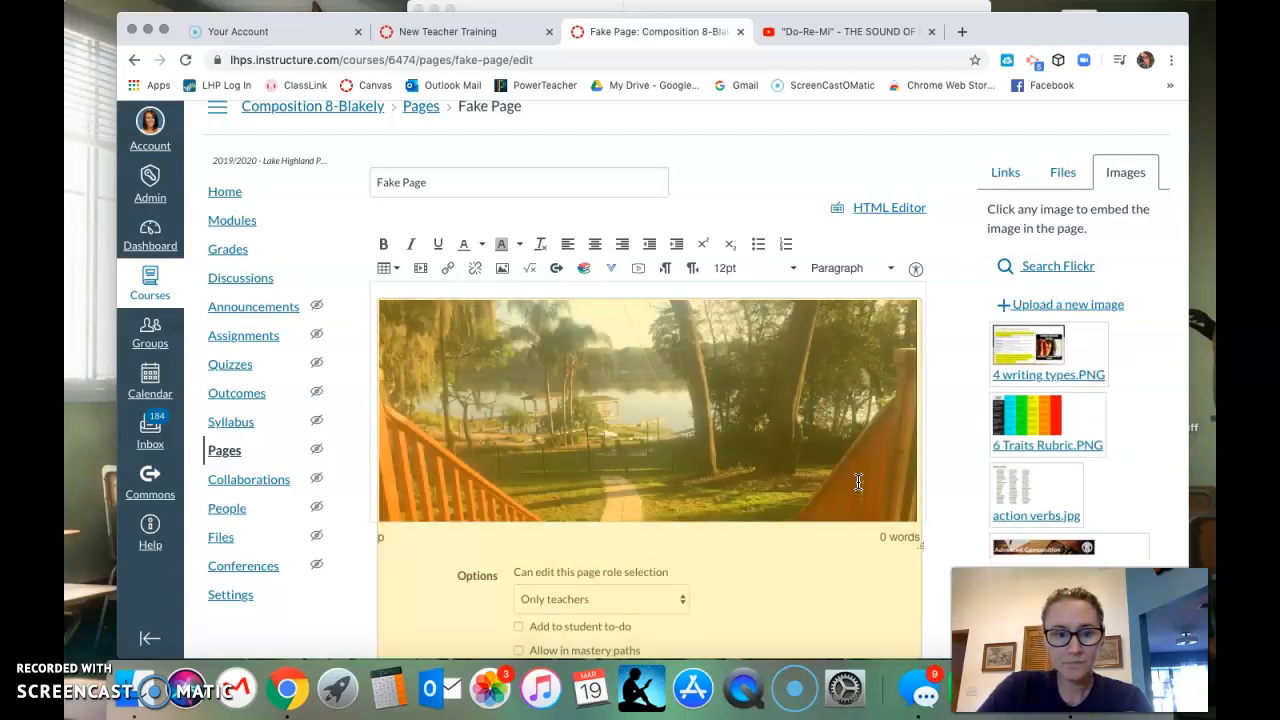
Shrink the embedded dog photo proportionally to about half the width of the page body.
scroll(858, 482, "down", 5)
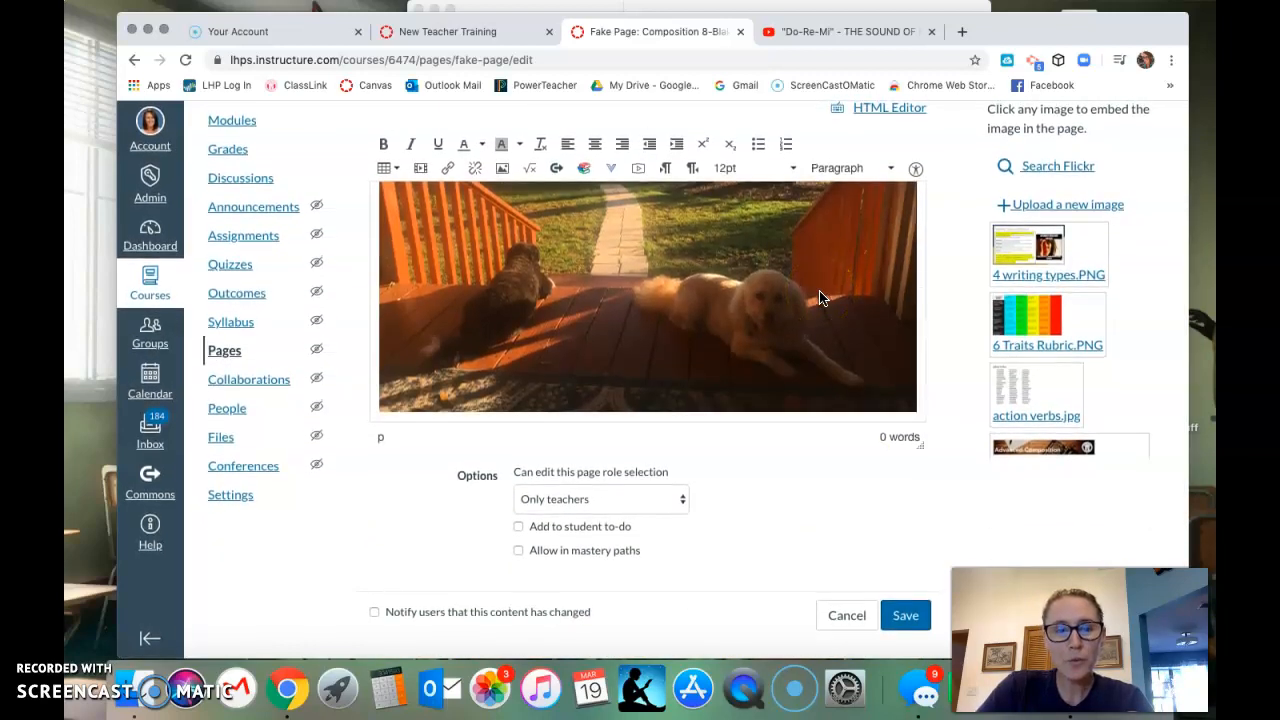
scroll(820, 297, "up", 3)
scroll(820, 297, "down", 3)
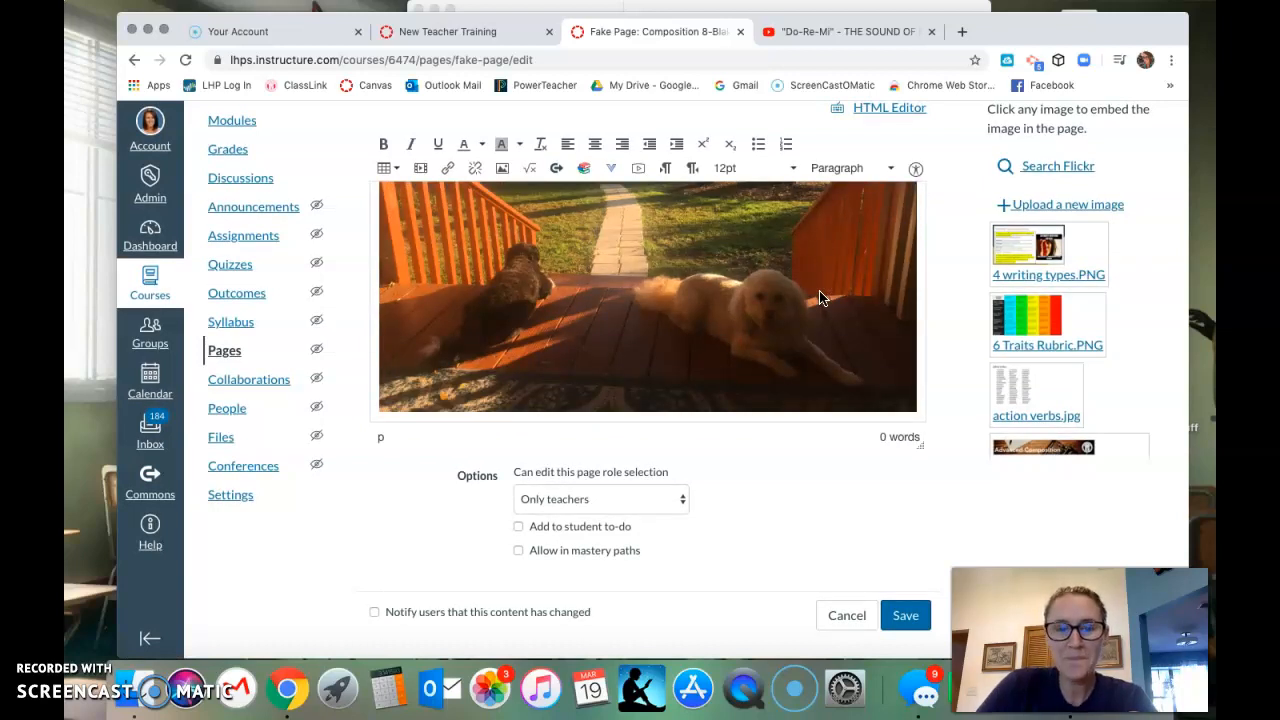
scroll(820, 297, "up", 5)
left_click(721, 385)
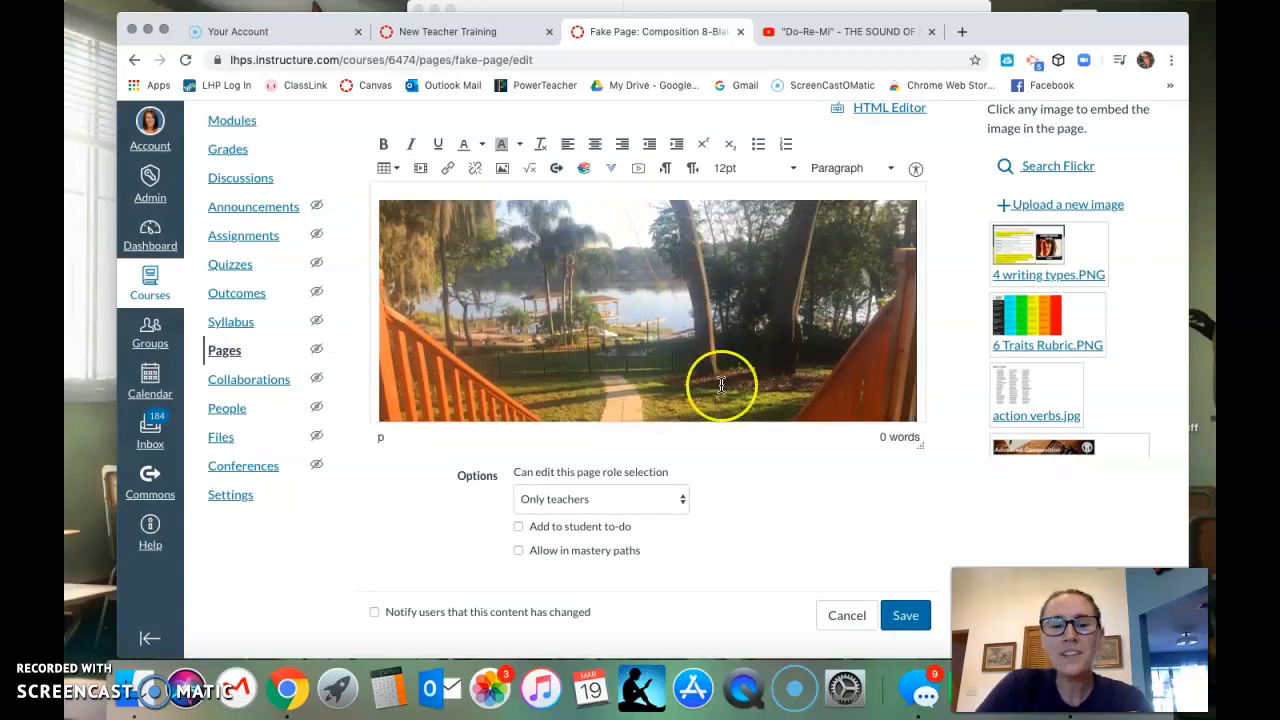
left_click(745, 333)
left_click_drag(925, 200, 675, 311)
left_click(760, 337)
left_click(748, 359)
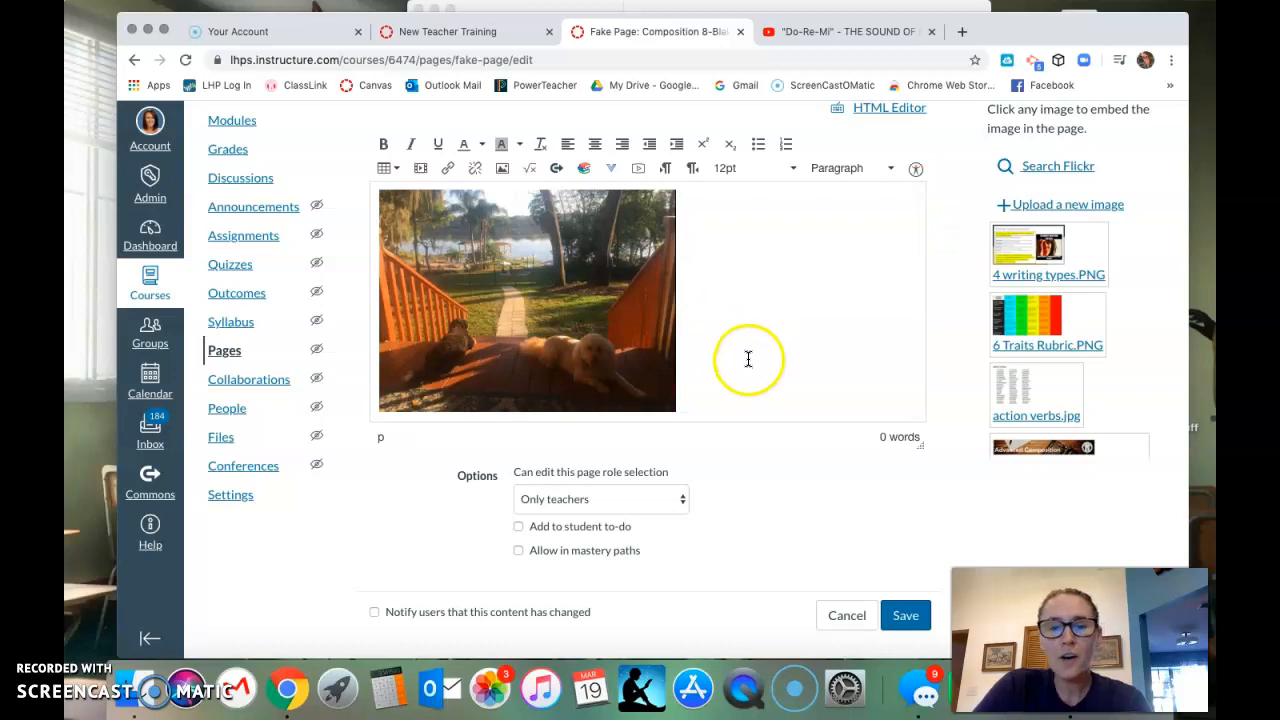
Add the caption "These are my dogs! Shelby & Polo :)" on a new line below the photo.
left_click(718, 330)
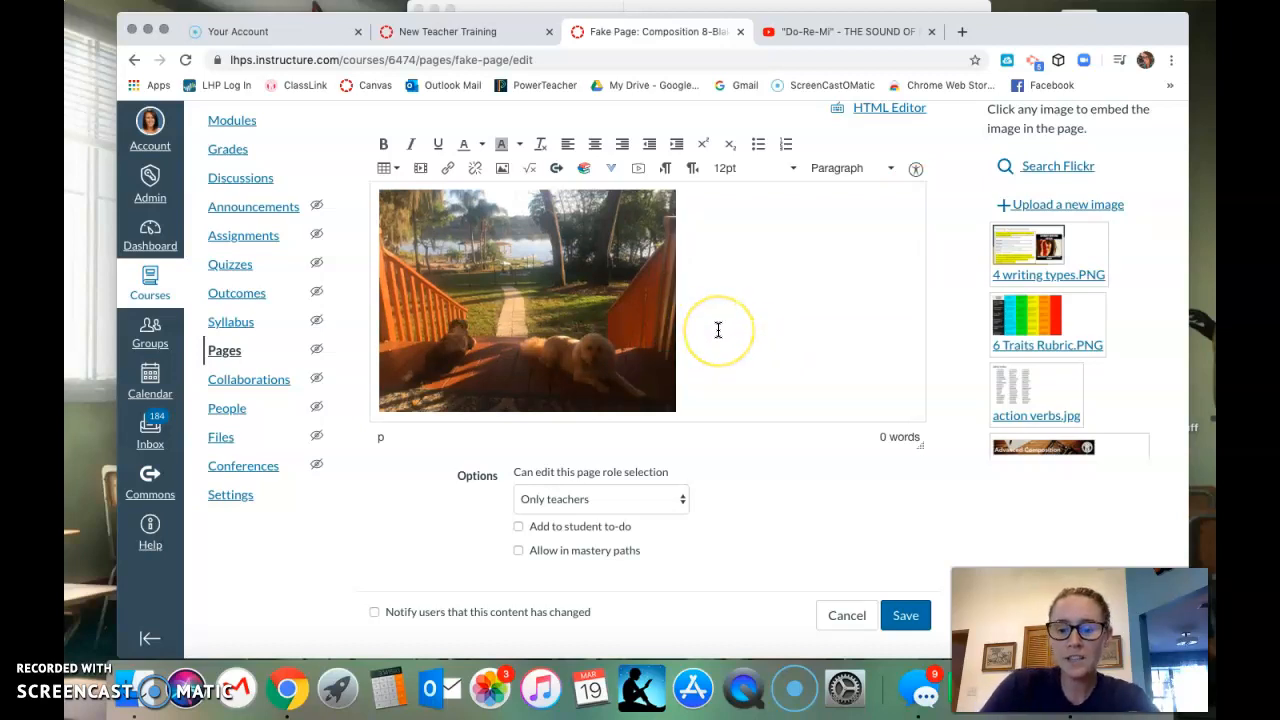
key("Return")
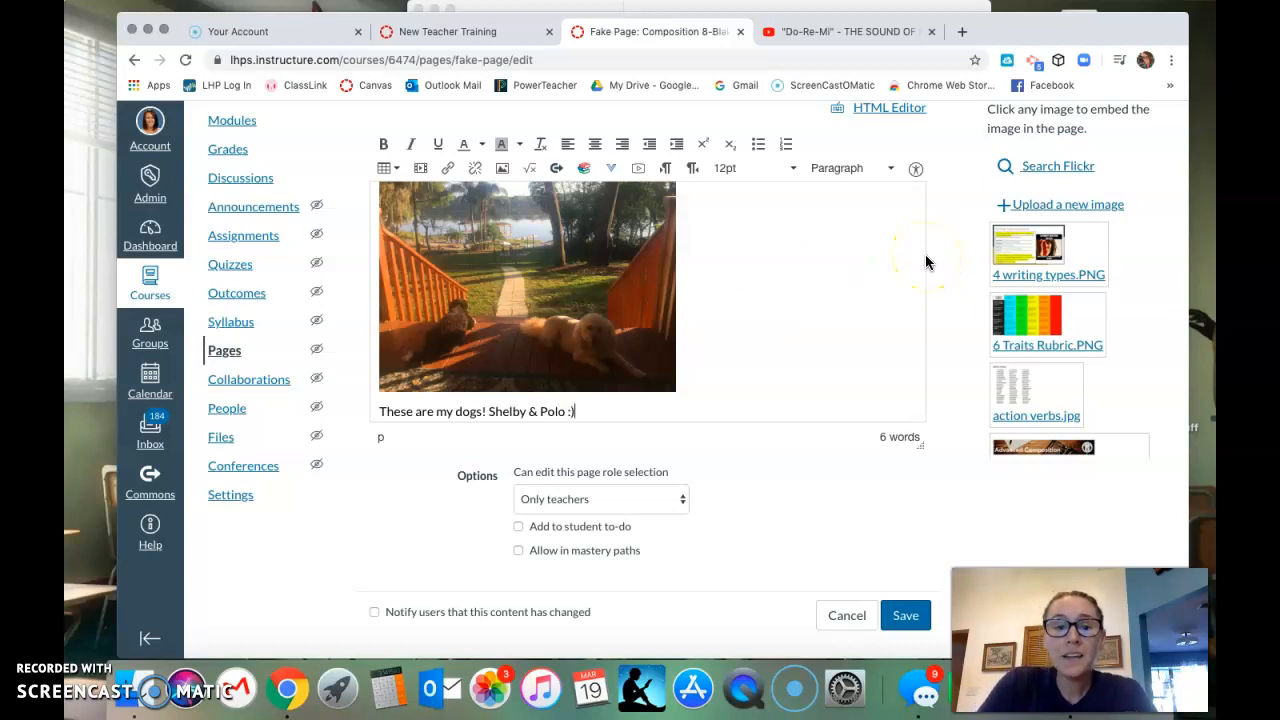
scroll(786, 336, "down", 2)
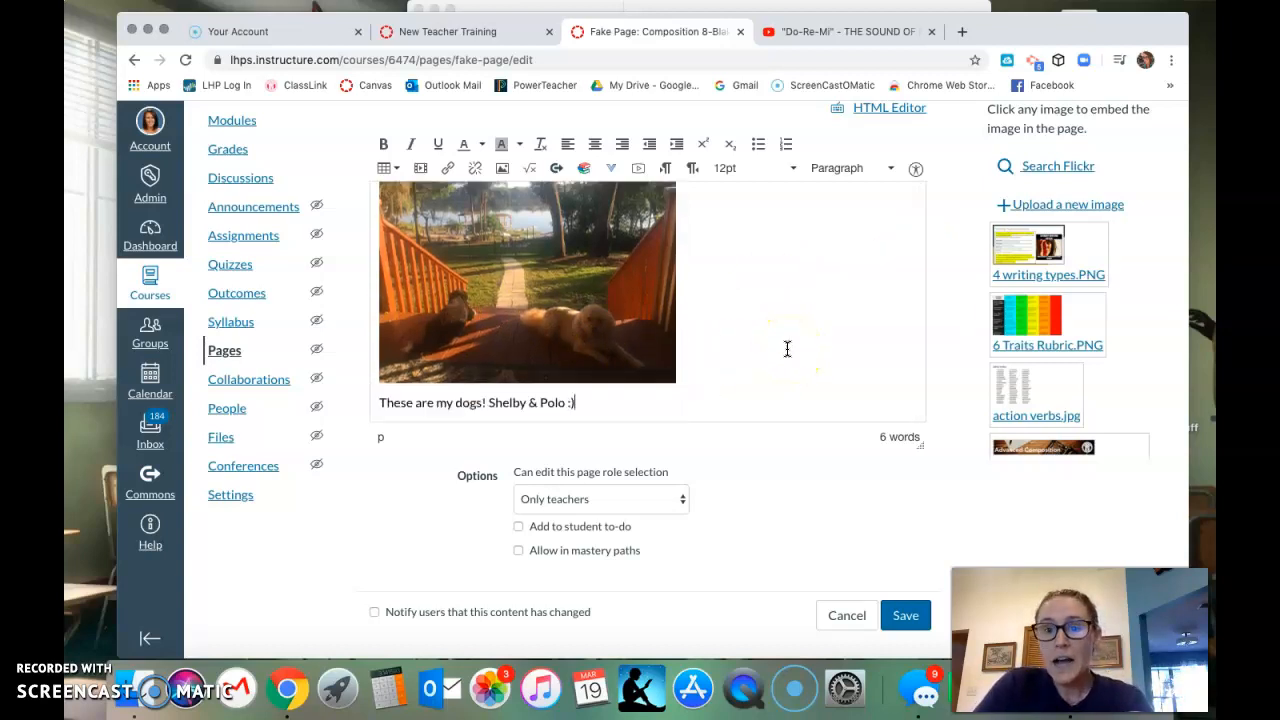
Show the linkable course content and start a blank line below the photo caption.
scroll(786, 348, "up", 1)
scroll(1160, 316, "up", 3)
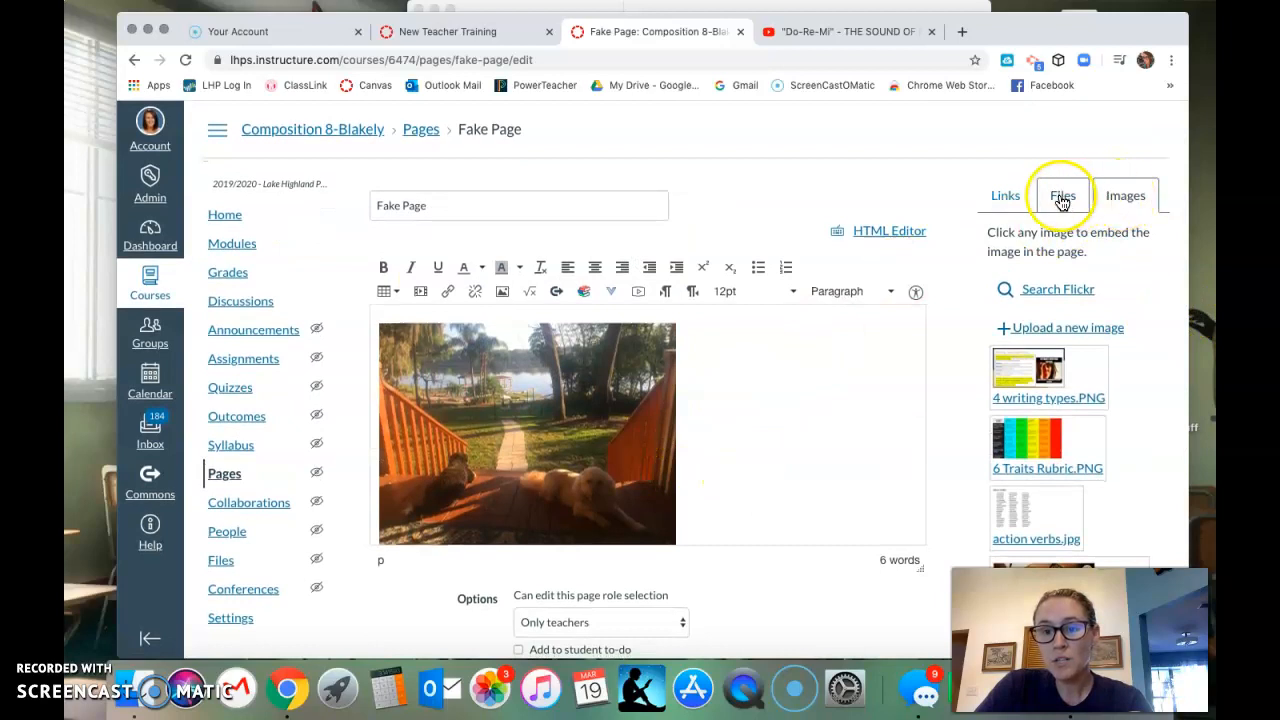
left_click(1010, 205)
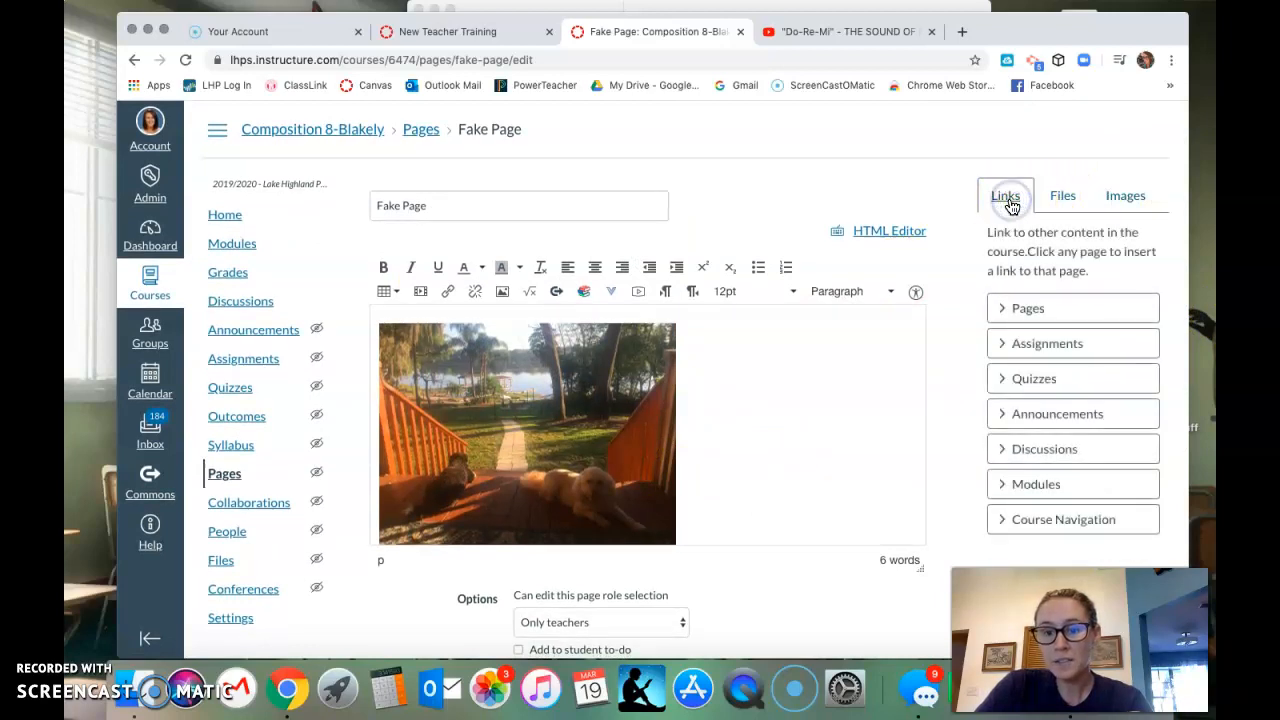
scroll(720, 480, "down", 2)
left_click(650, 530)
key("Return")
scroll(822, 479, "down", 1)
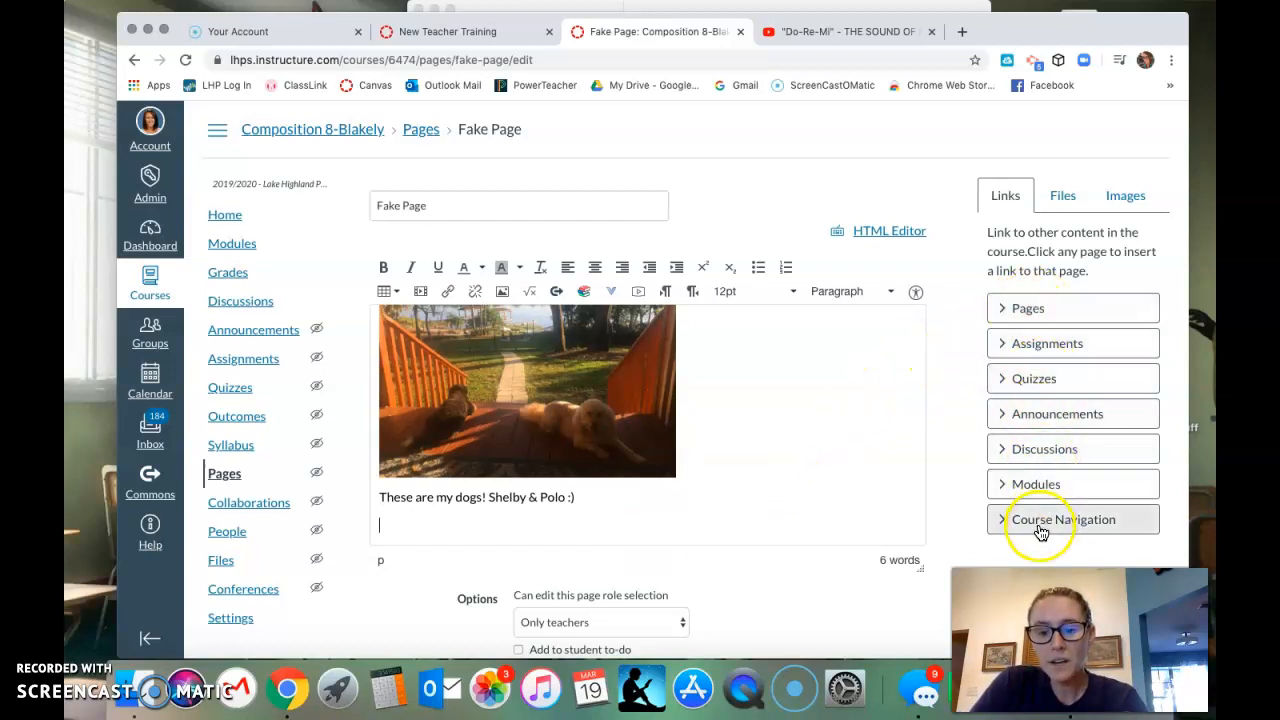
Browse the course's assignments, quizzes and announcements that can be linked from the page.
left_click(1058, 346)
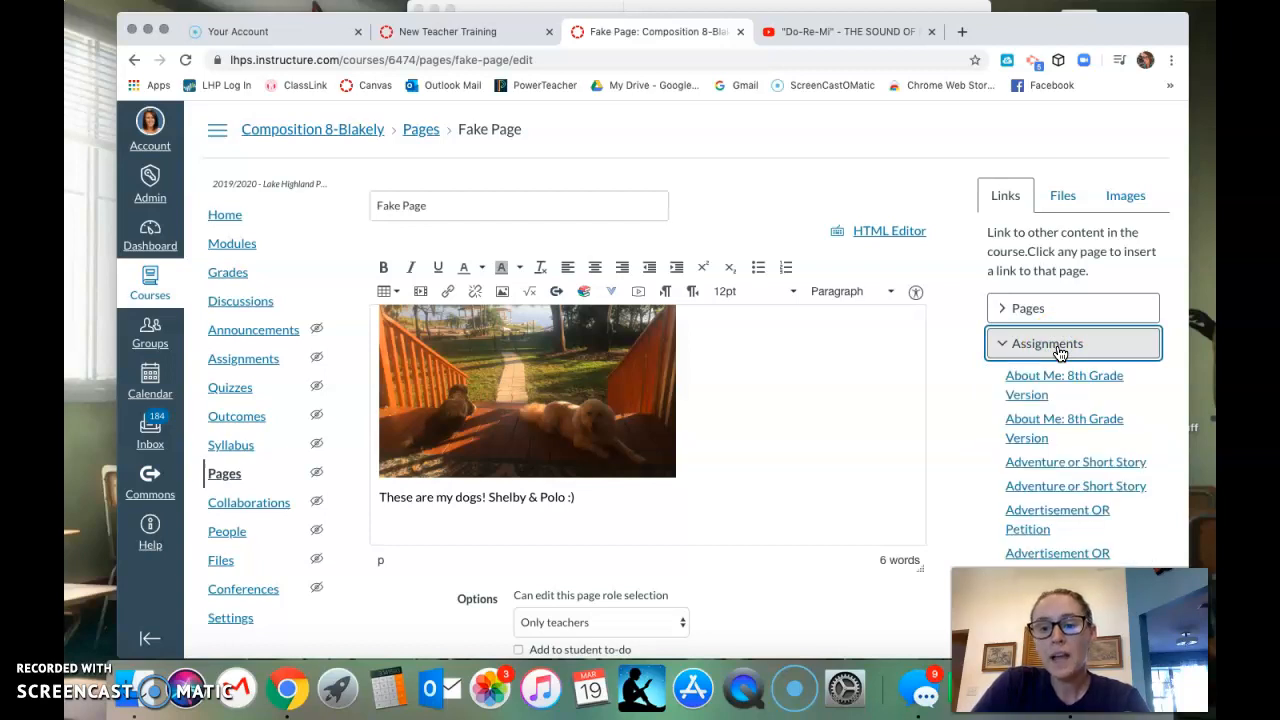
scroll(1068, 494, "down", 5)
scroll(1072, 498, "down", 10)
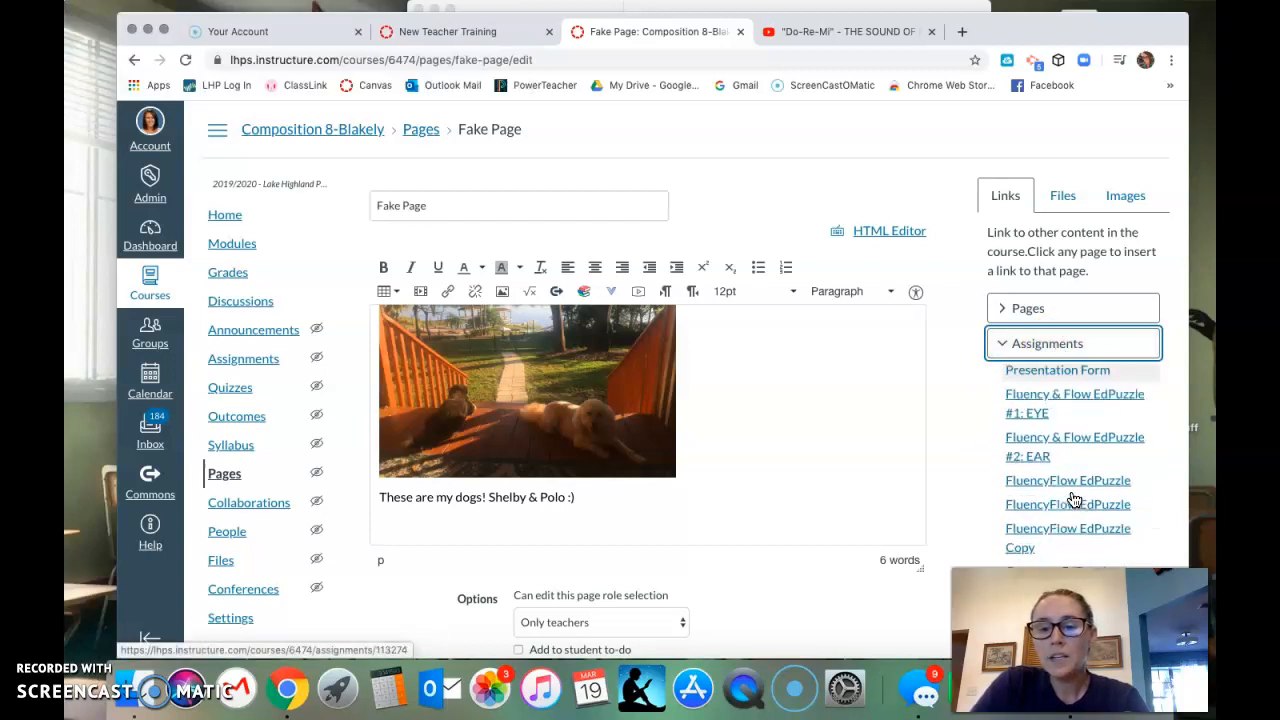
left_click(1058, 382)
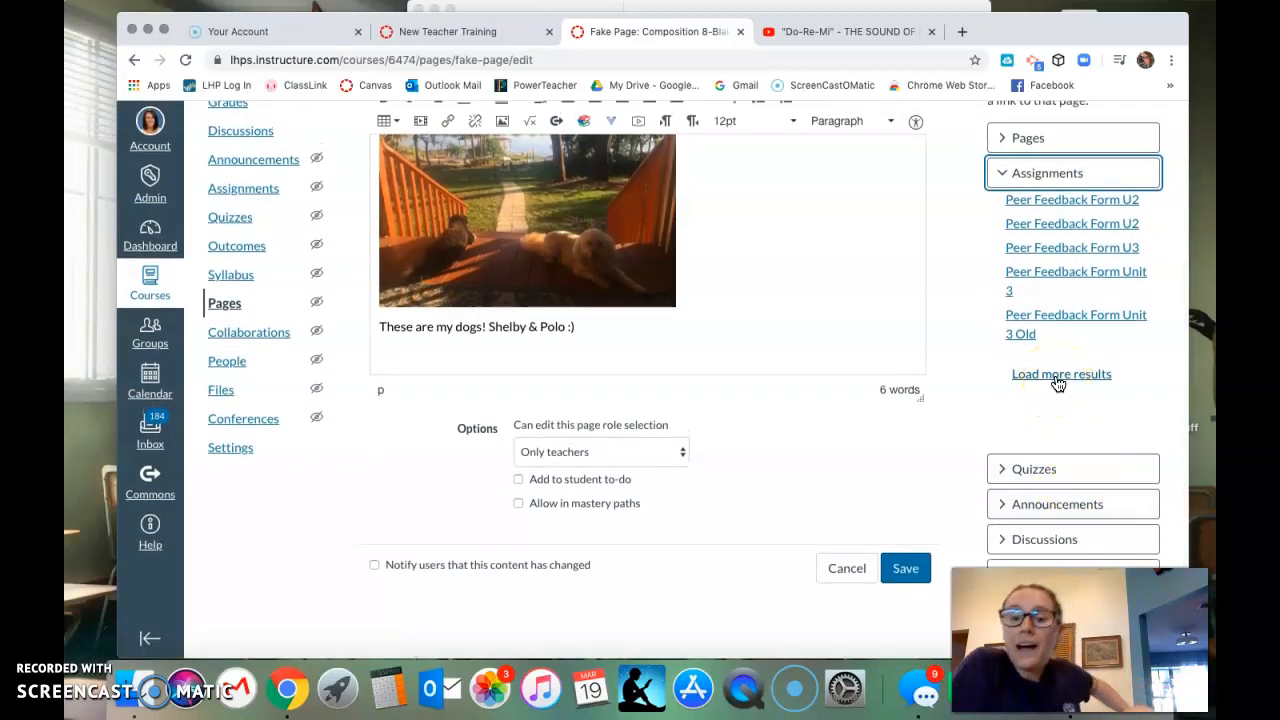
scroll(1058, 385, "up", 4)
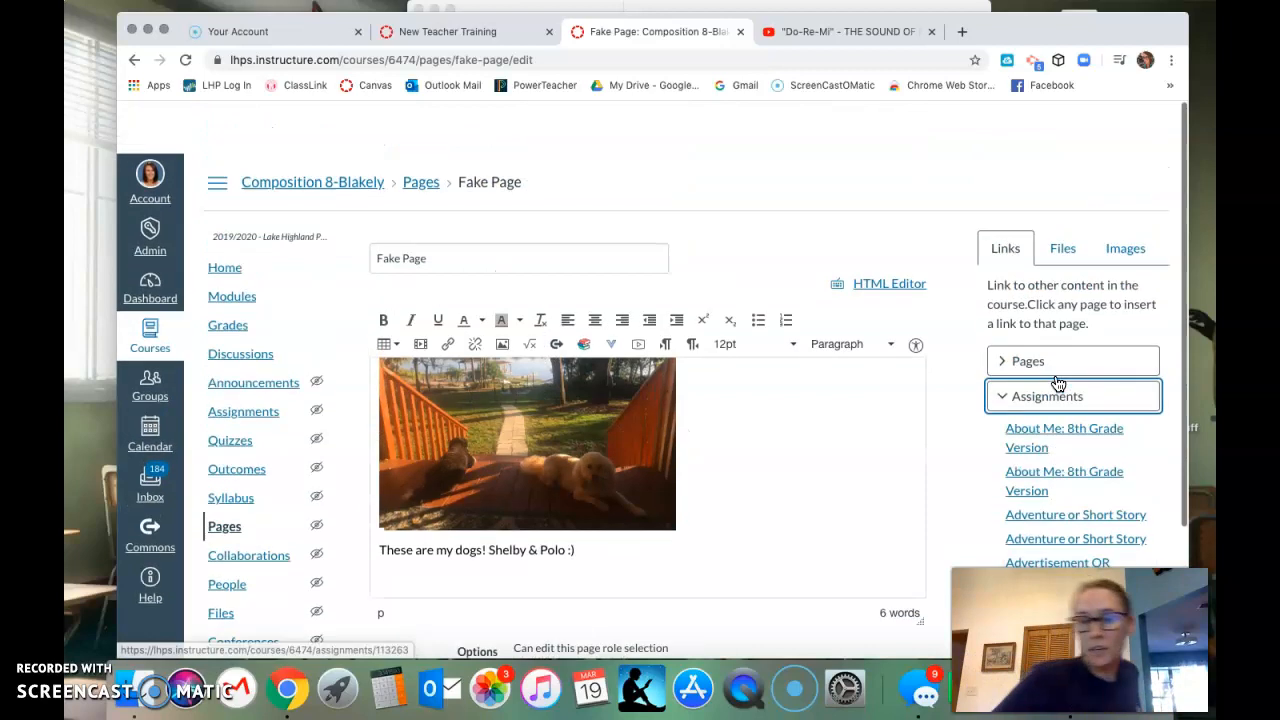
scroll(940, 418, "down", 4)
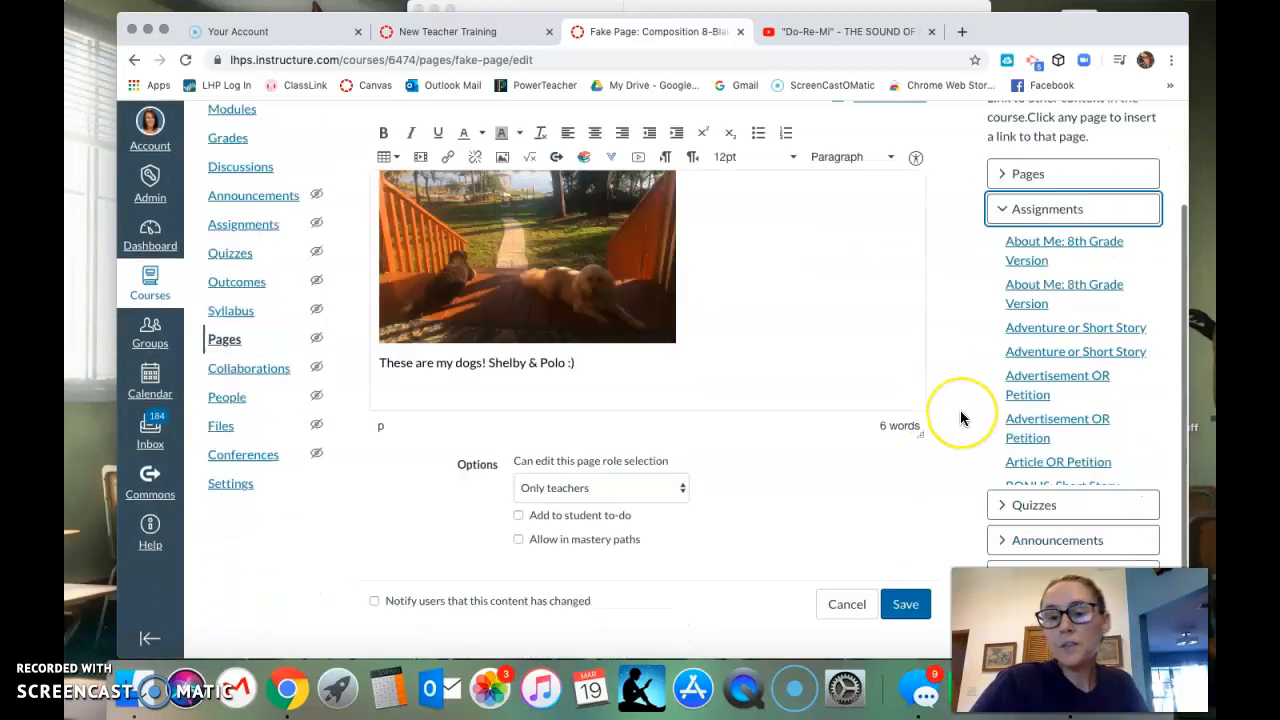
left_click(1023, 472)
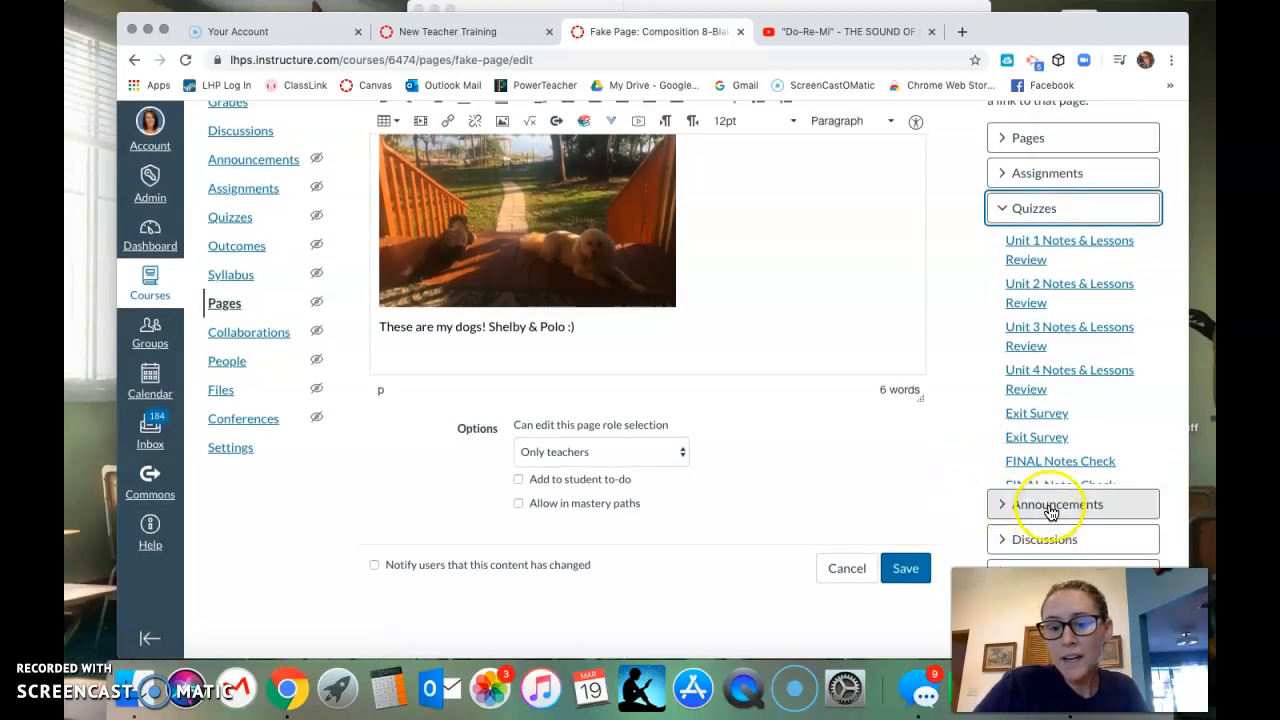
left_click(1050, 510)
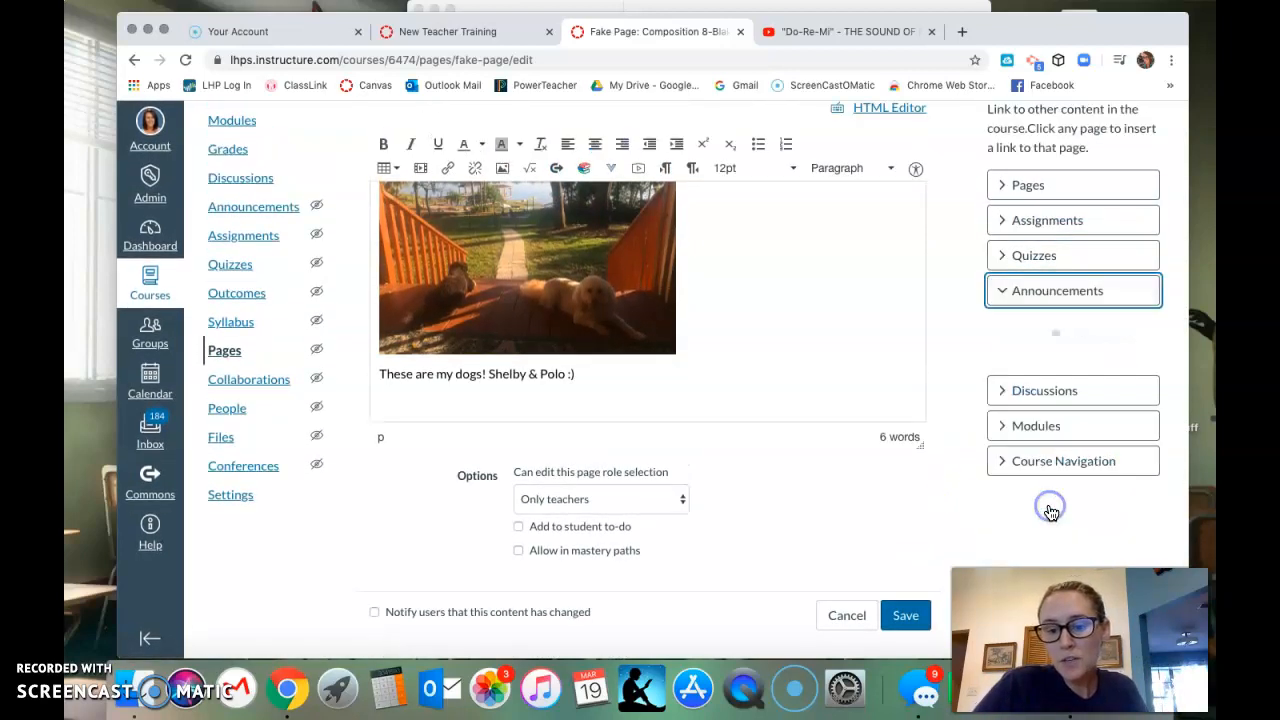
Insert the "Digital Class Share & Peer Feedback for Advertisements and Petitions" and "Ask an Author (and Publisher!)" discussion links below the caption, and save the page.
left_click(1056, 382)
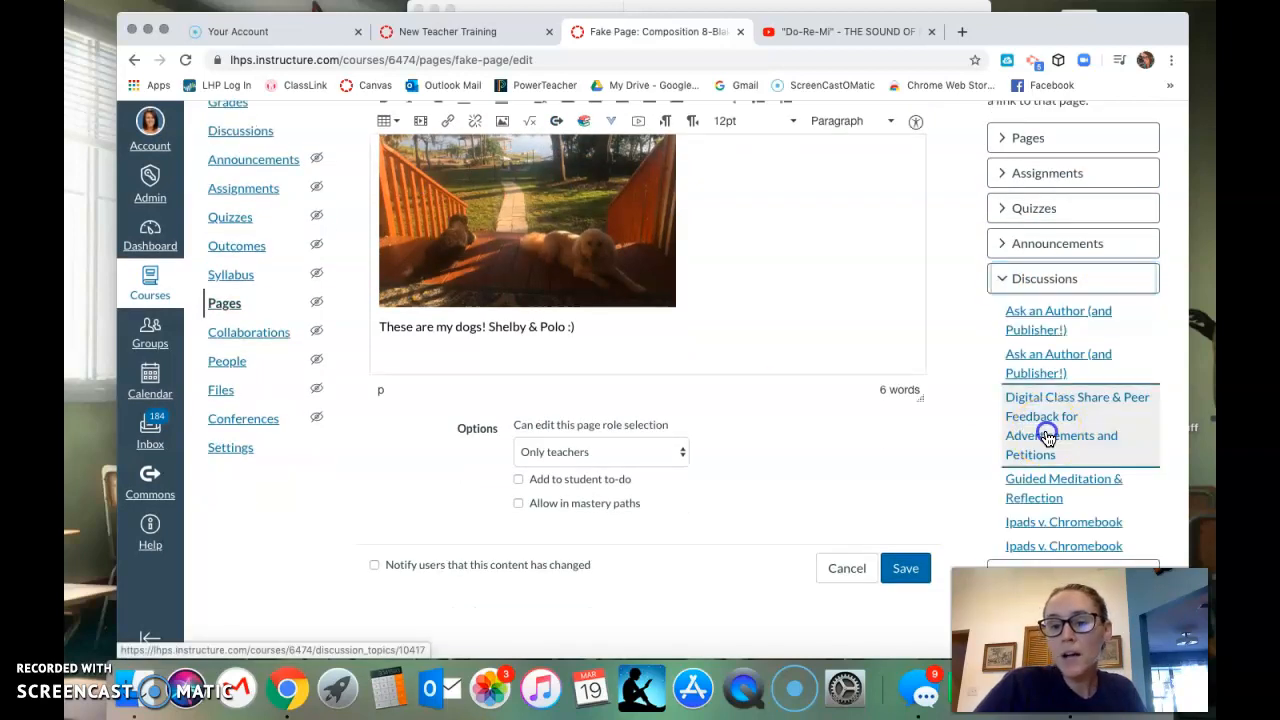
left_click(1047, 437)
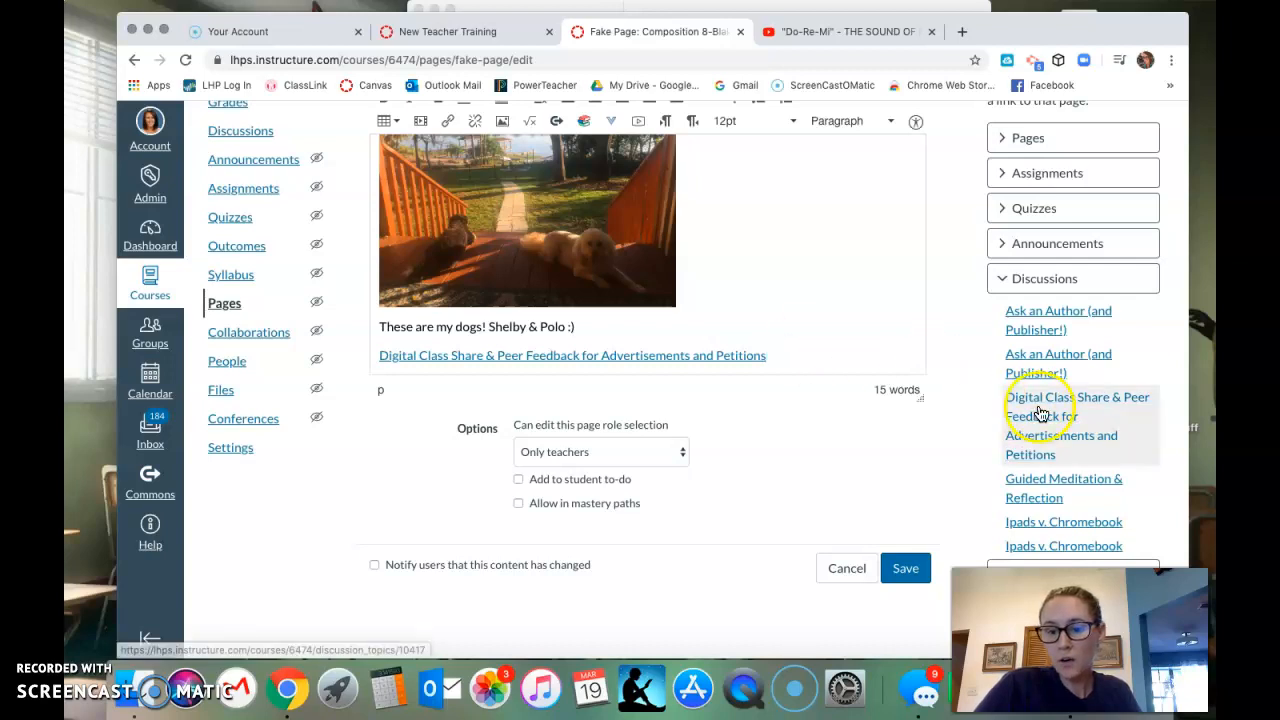
scroll(827, 345, "down", 1)
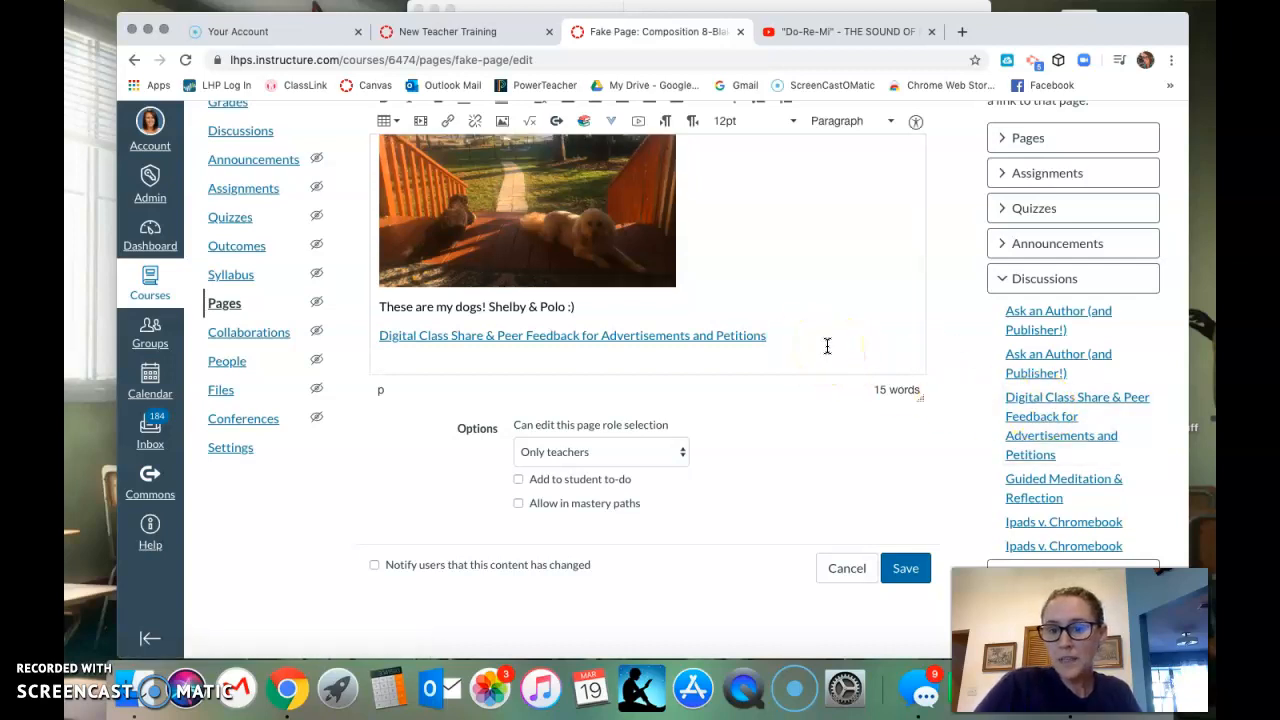
left_click(1036, 326)
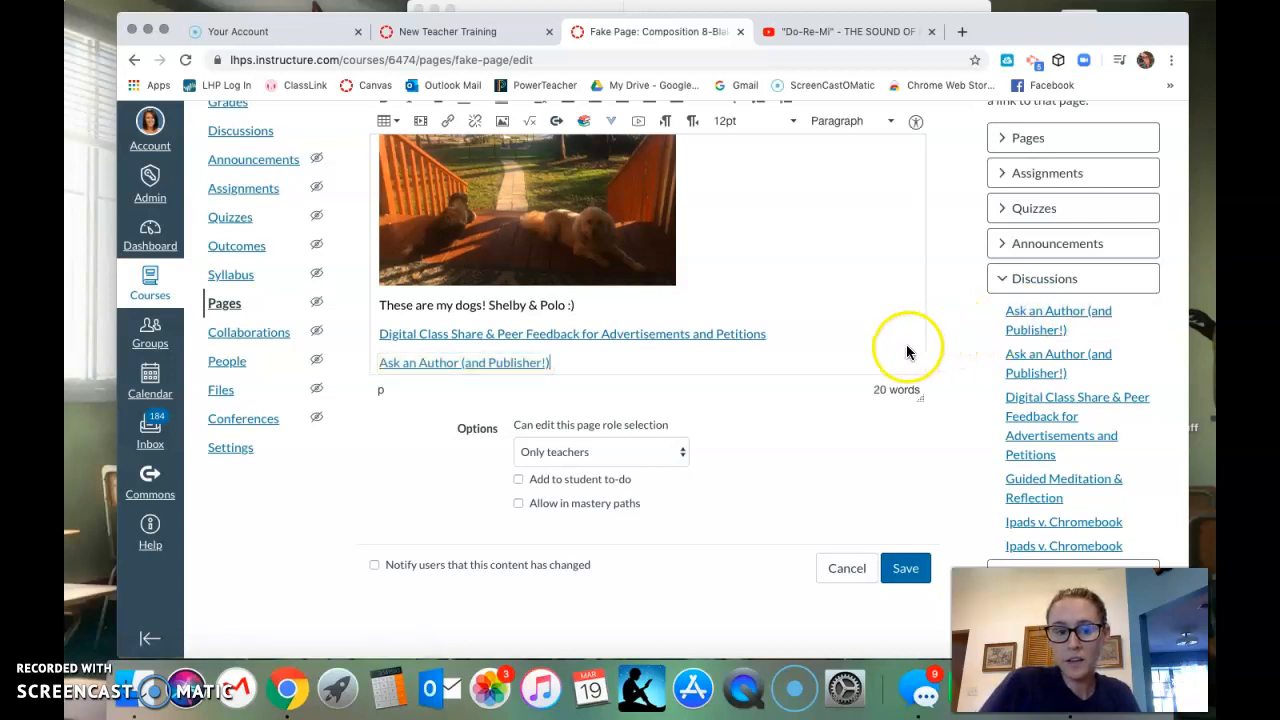
left_click(905, 570)
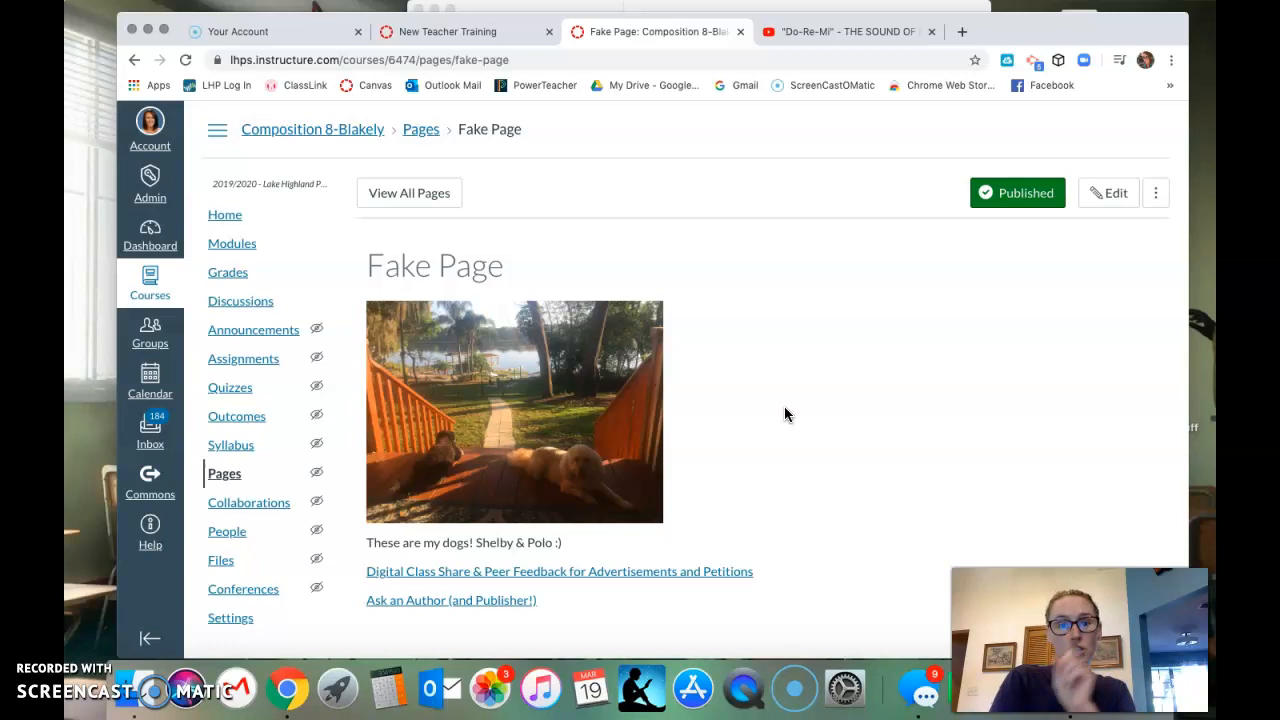
Create a new course module named "Digital Learning" without a lock date or prerequisites.
left_click(236, 249)
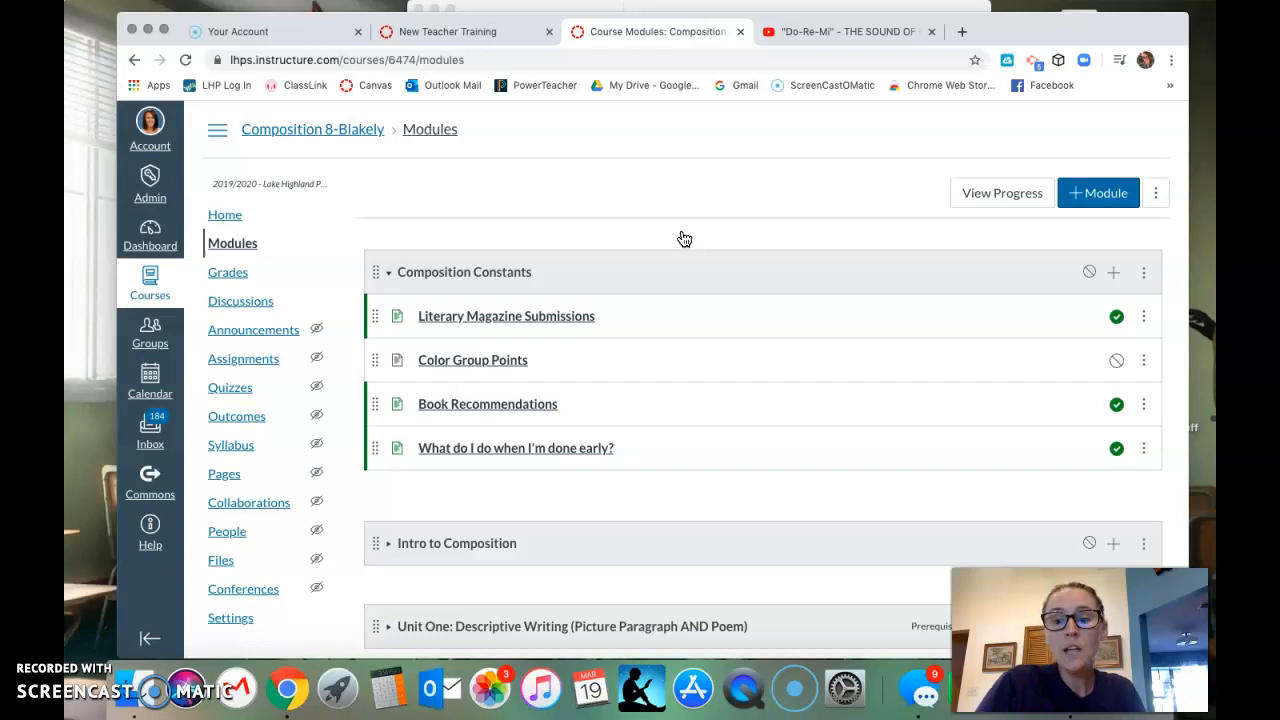
left_click(1100, 194)
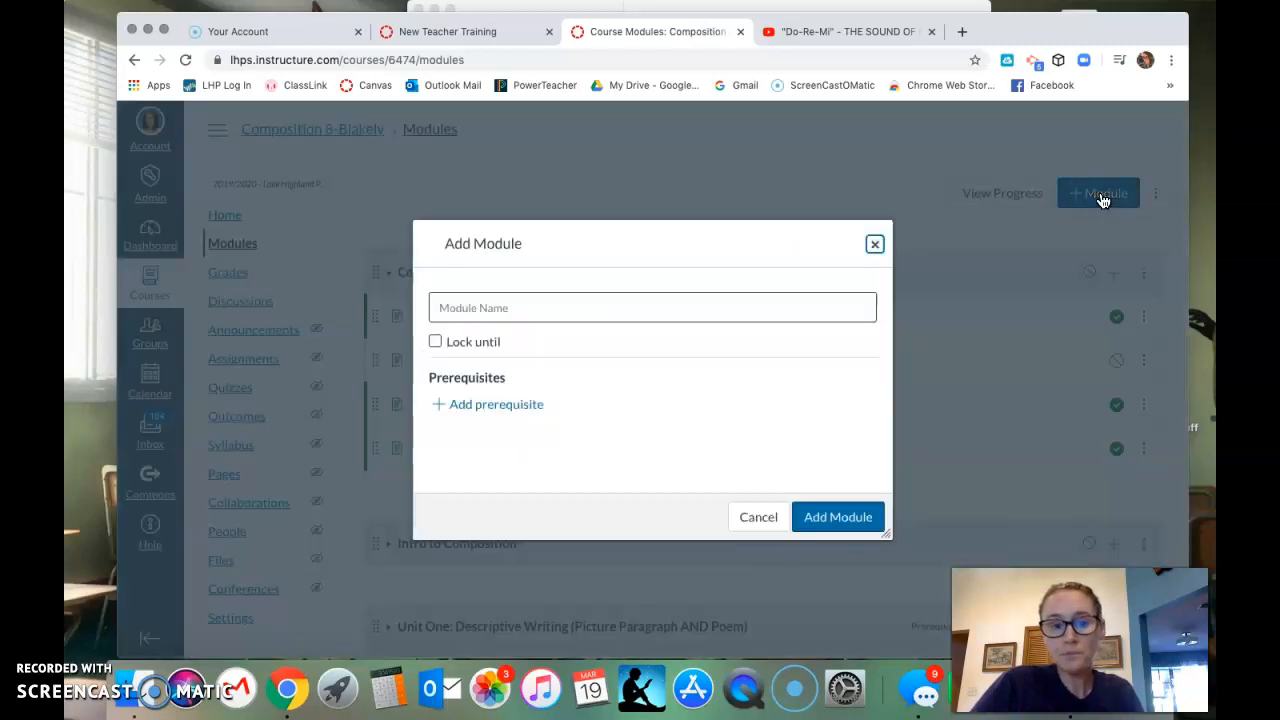
left_click(597, 307)
type("Digital Learning")
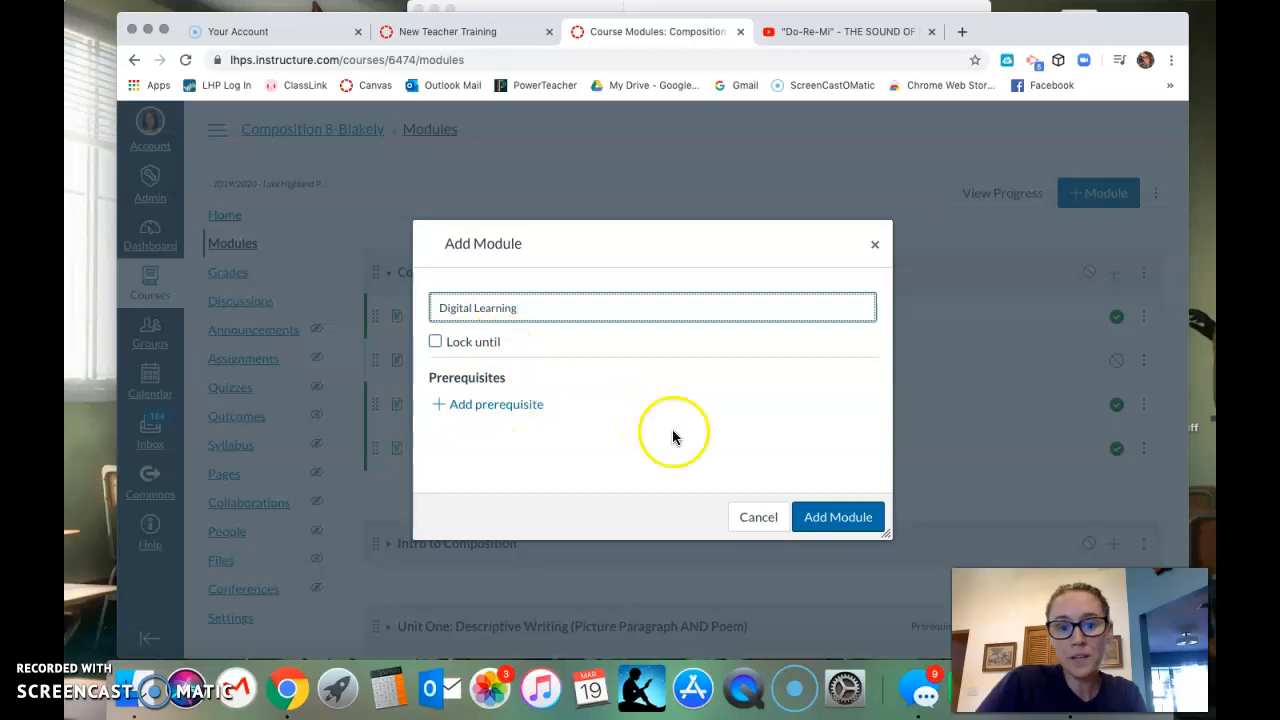
left_click(827, 520)
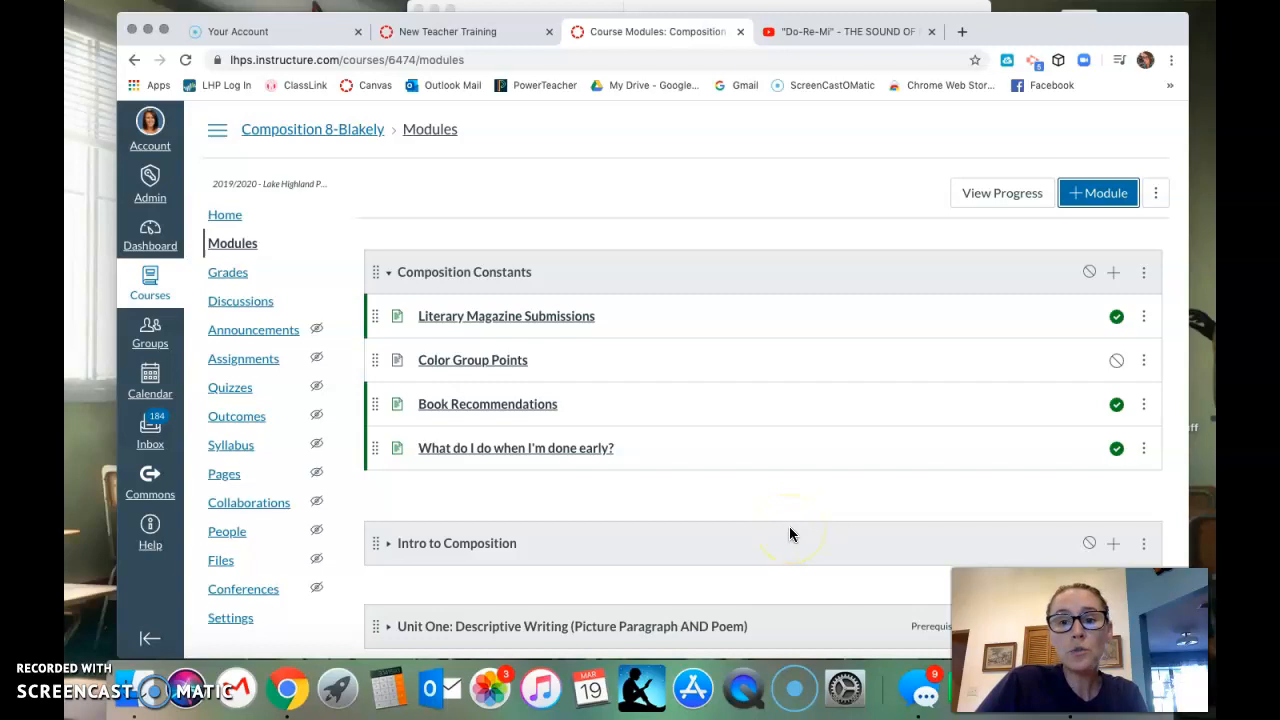
Publish the Digital Learning module at the end of the module list and set it back to unpublished.
scroll(789, 534, "down", 15)
scroll(789, 534, "down", 5)
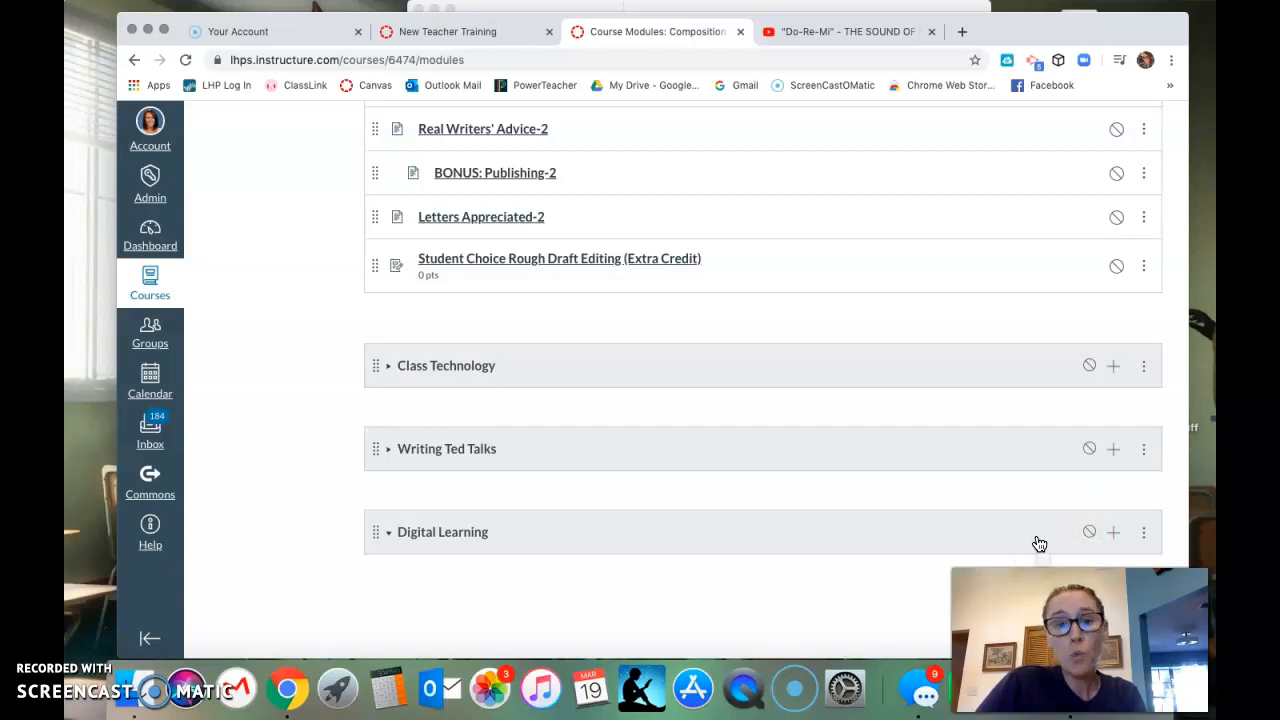
left_click(1088, 532)
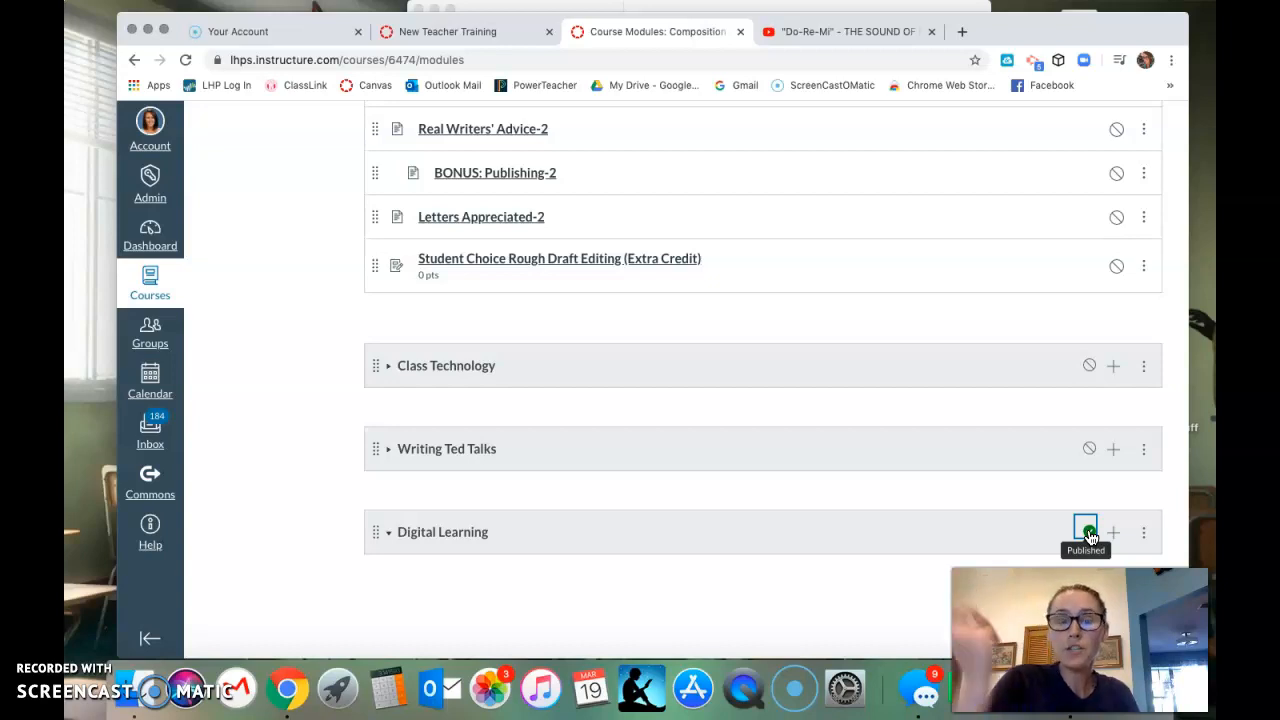
left_click(1088, 533)
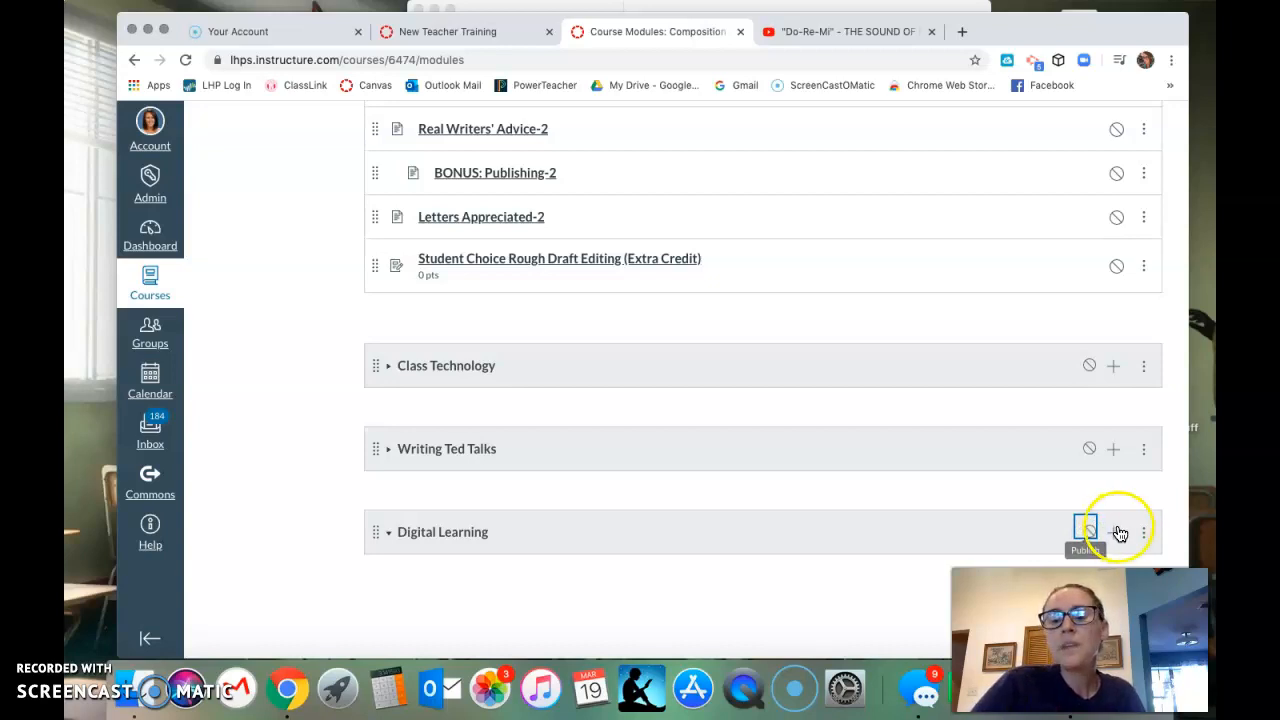
Add the existing page "Fake Page" to the Digital Learning module without indentation and open it from the module.
left_click(1113, 532)
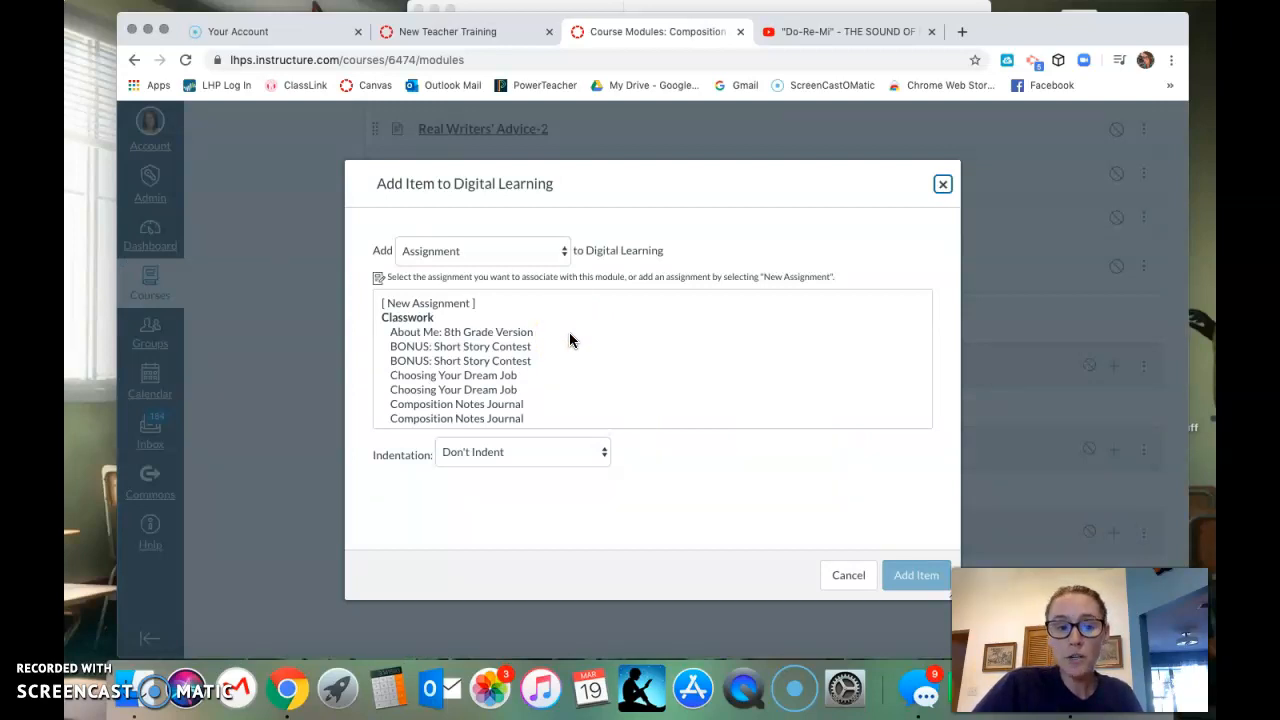
left_click(563, 251)
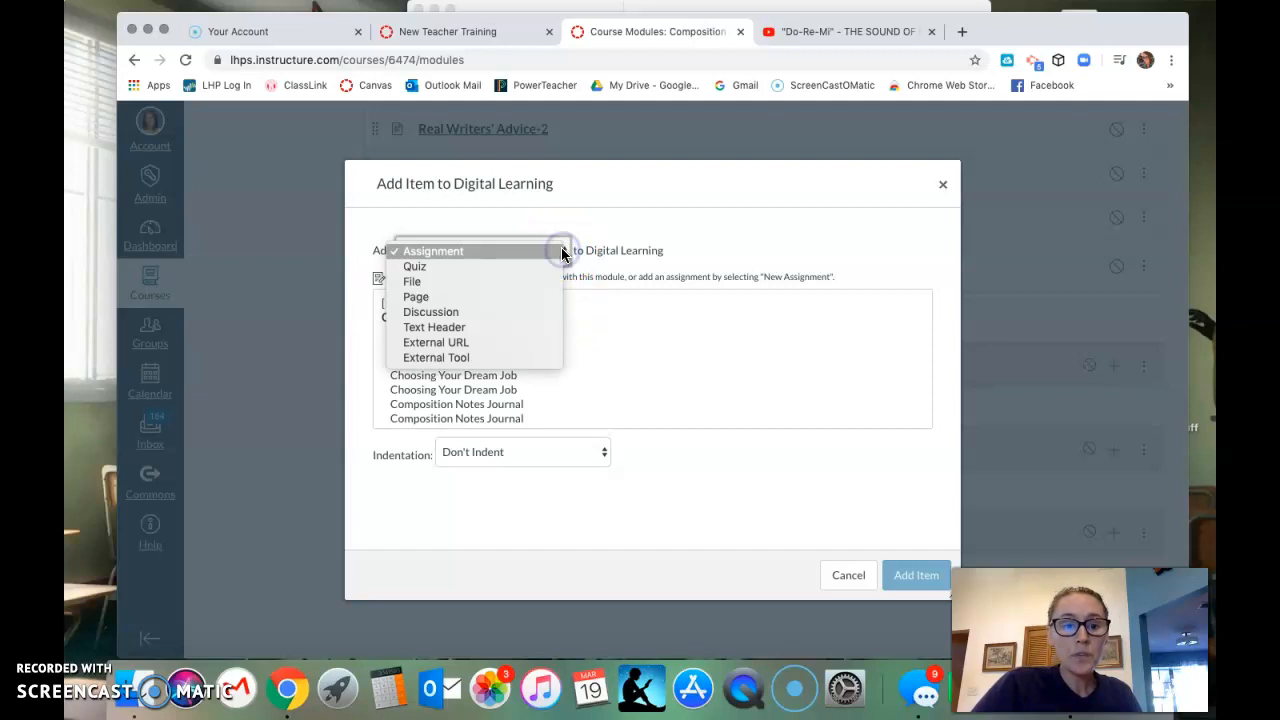
left_click(535, 297)
scroll(520, 360, "down", 3)
scroll(518, 367, "down", 5)
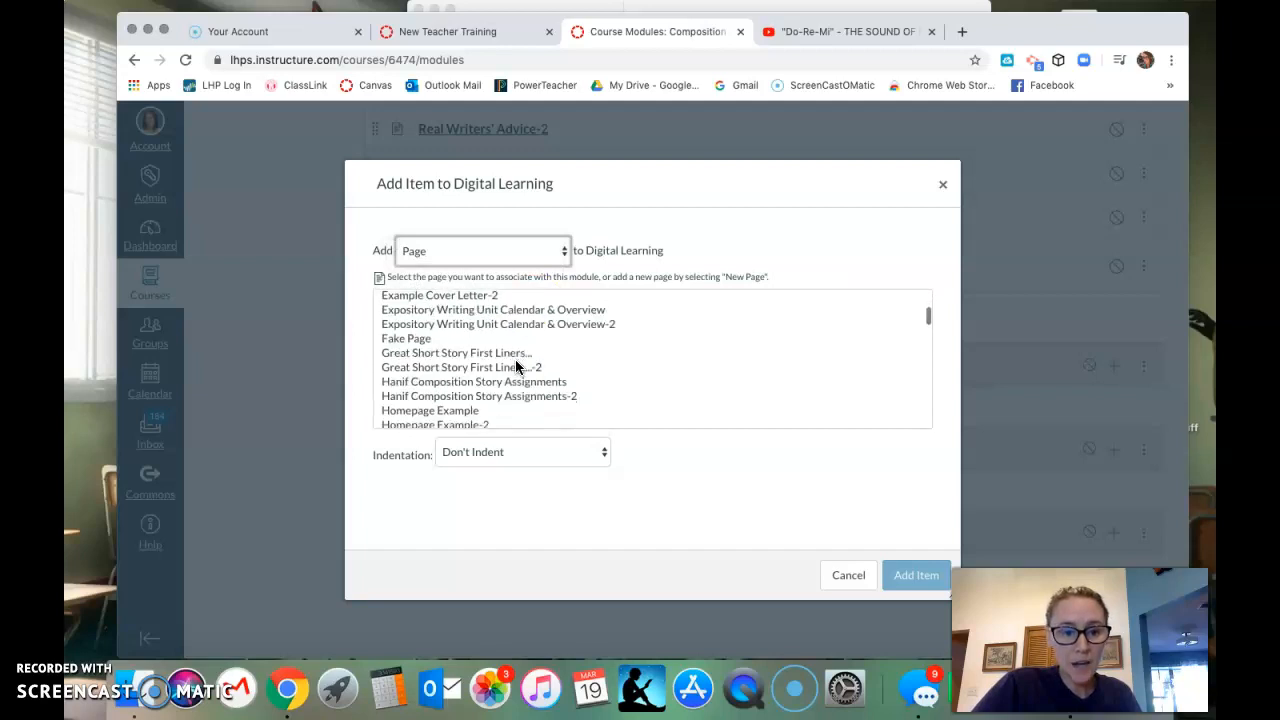
left_click(421, 340)
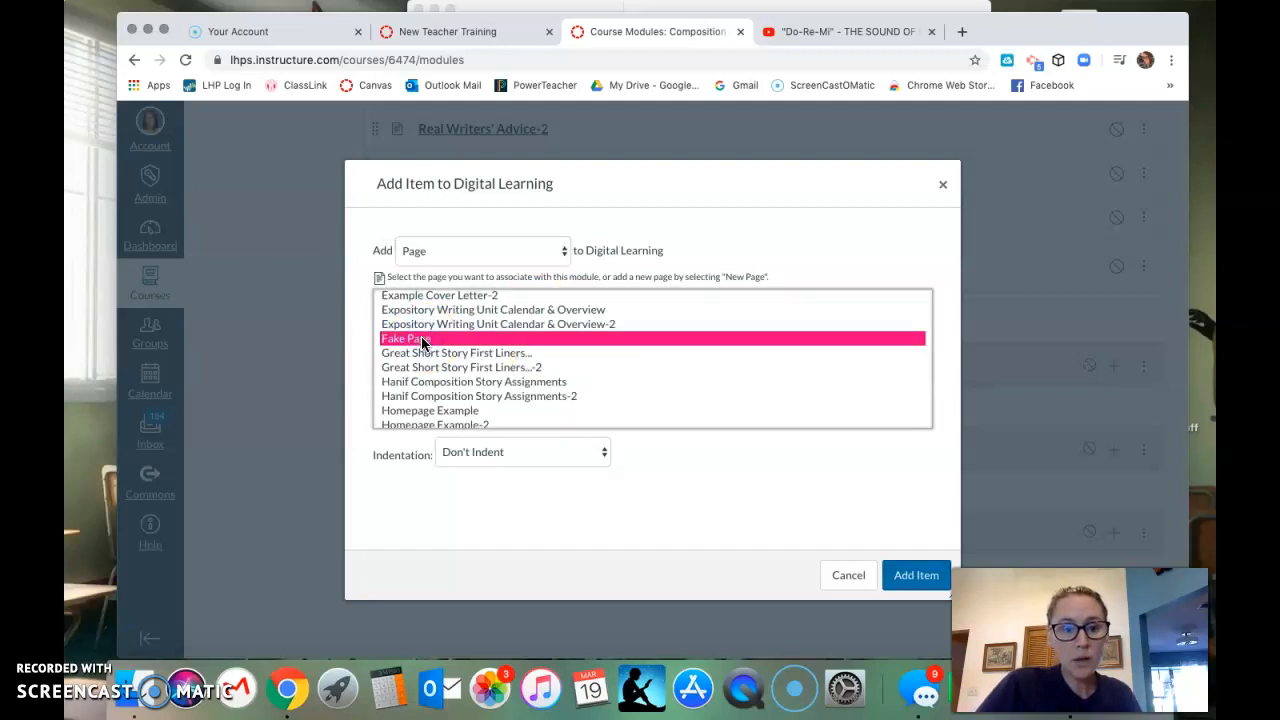
left_click(916, 575)
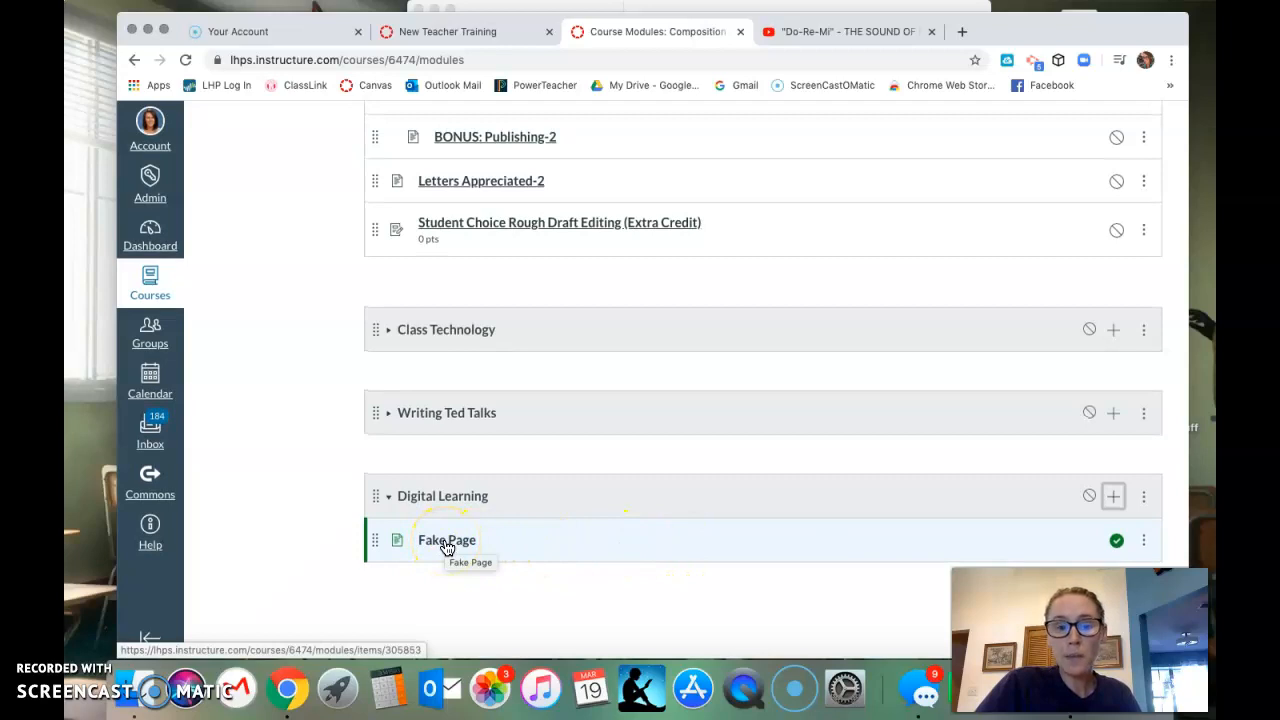
left_click(447, 541)
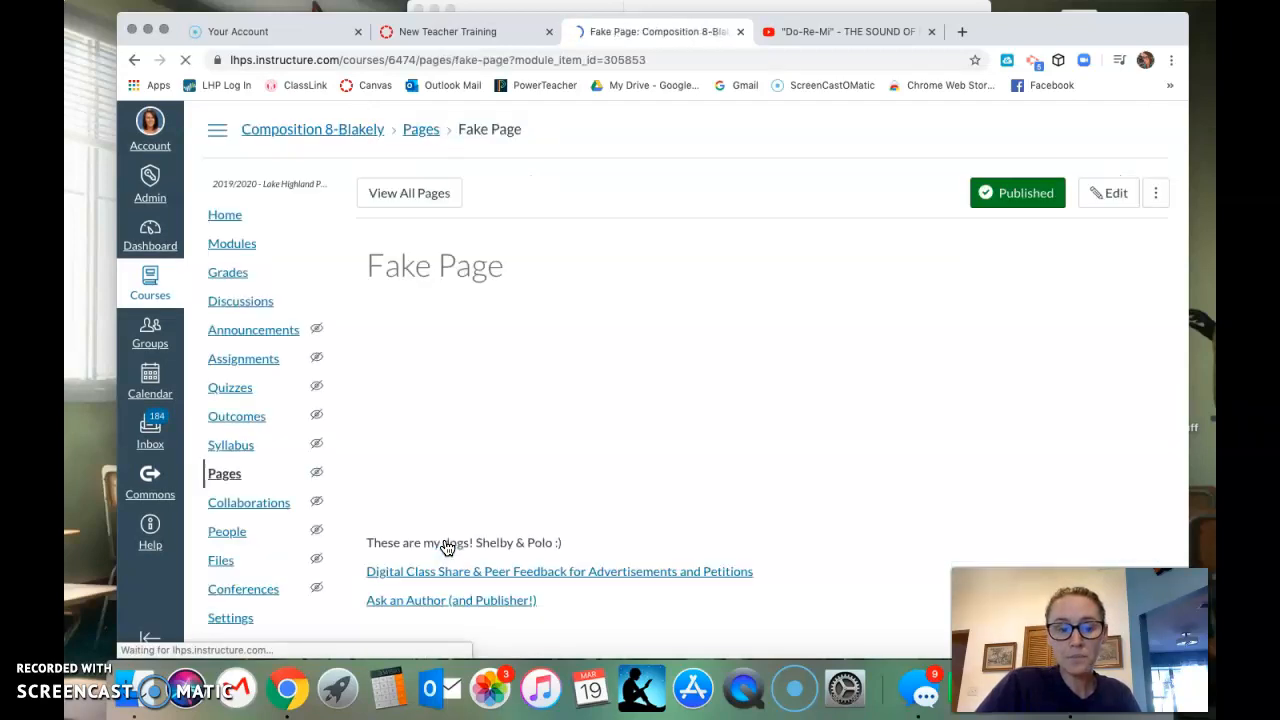